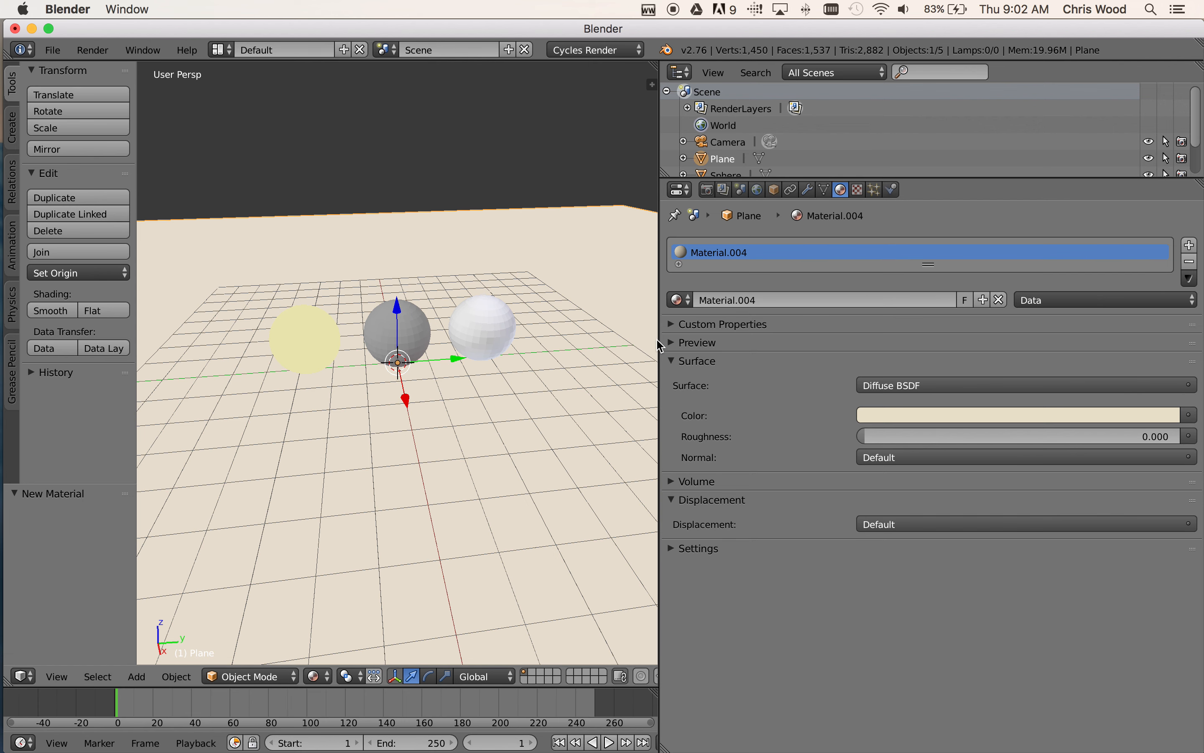
# Widen the 3D view and set its viewport shading to Rendered
pyautogui.moveTo(660, 345); pyautogui.dragTo(976, 355)
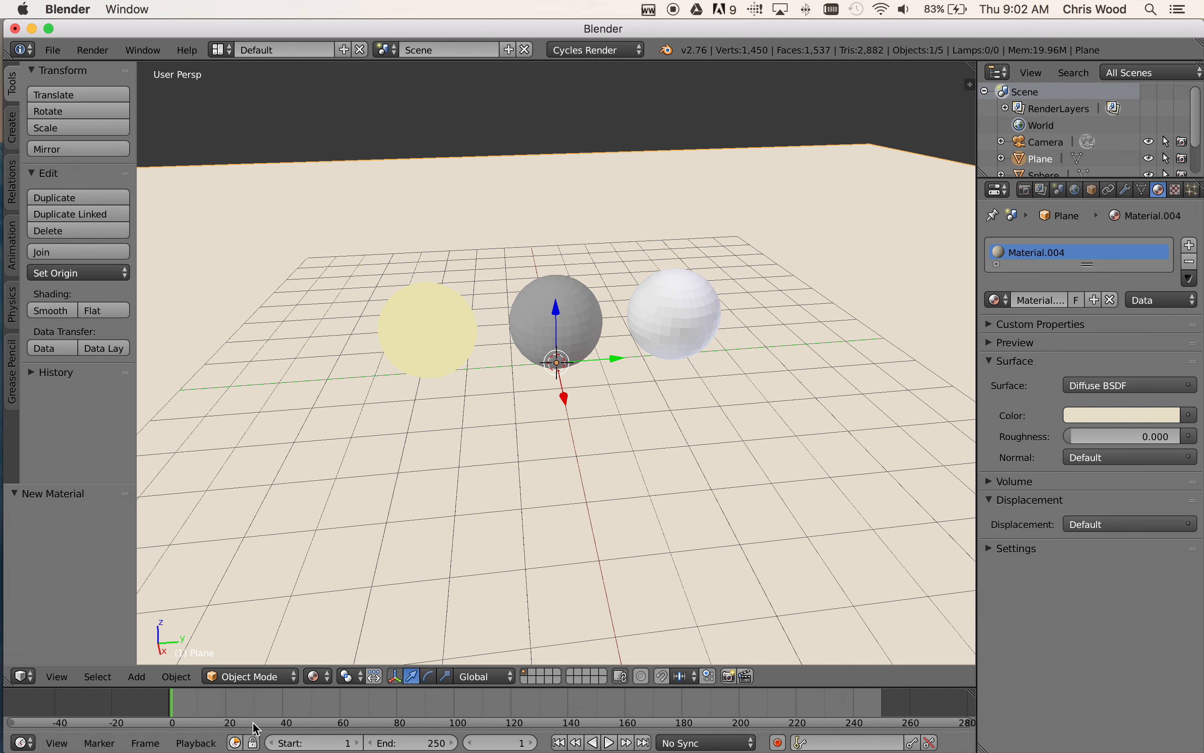
pyautogui.click(315, 676)
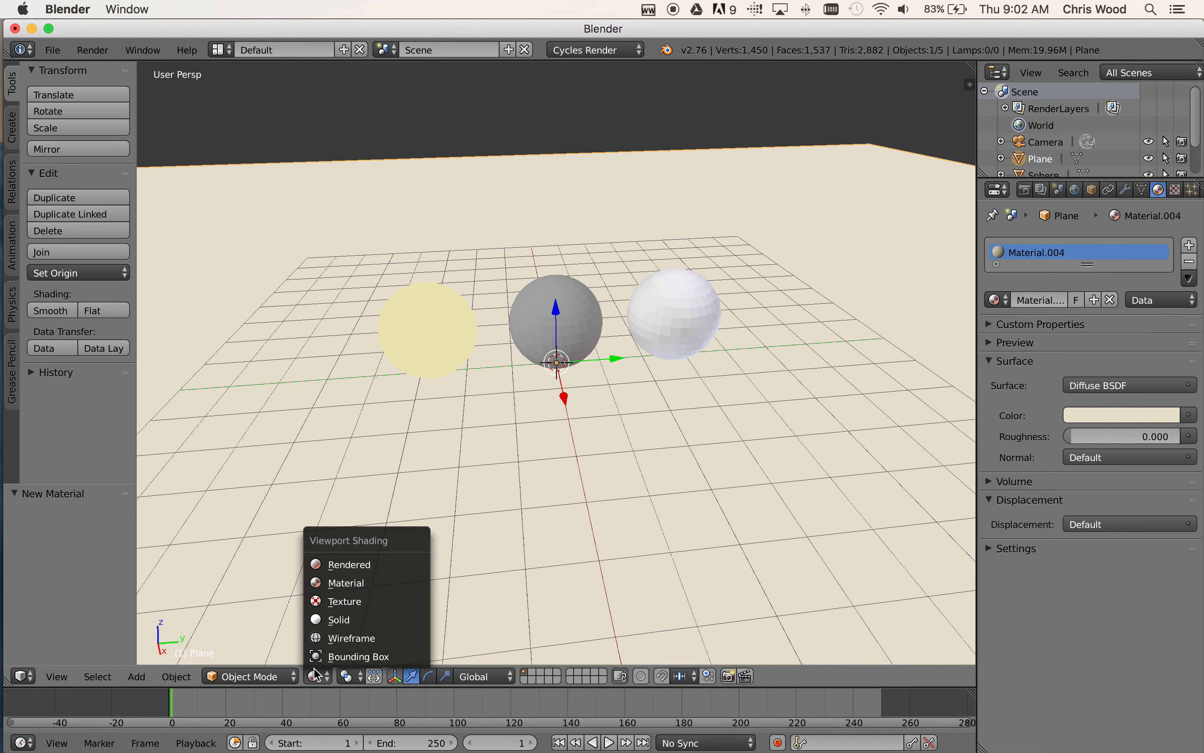
pyautogui.click(347, 565)
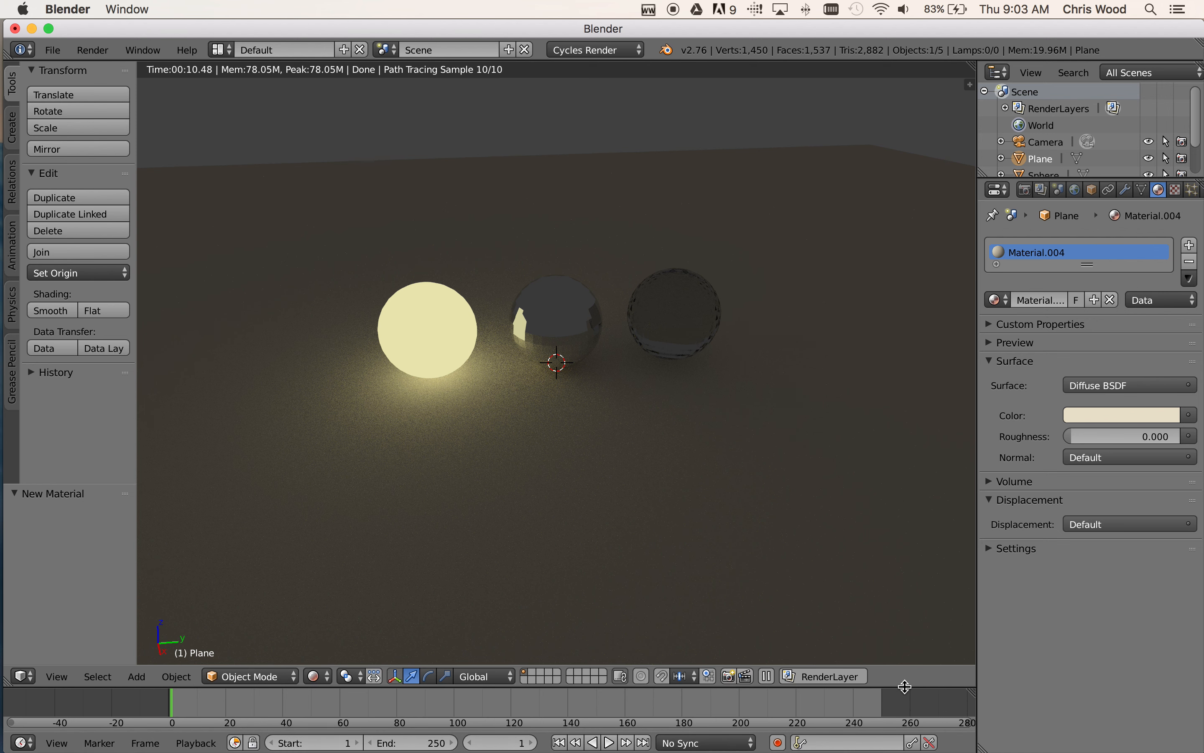
# Enlarge the timeline area below the 3D view and change it into a Node Editor
pyautogui.moveTo(905, 686); pyautogui.dragTo(851, 403)
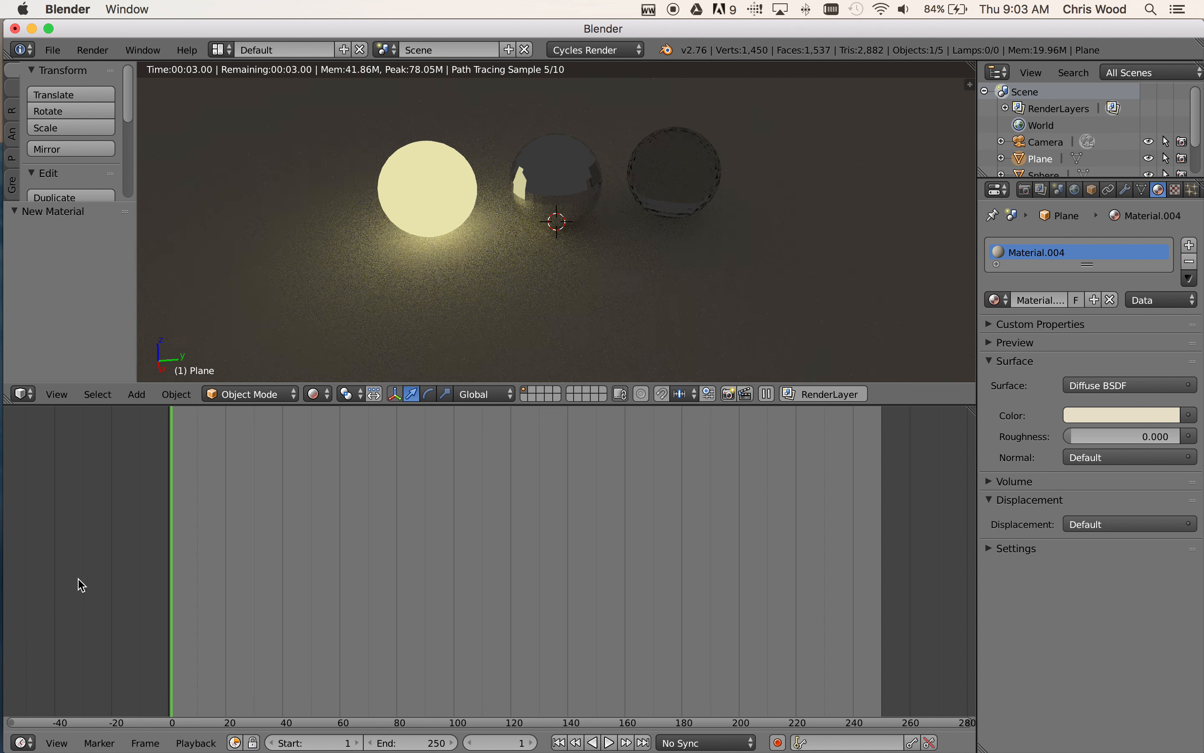
pyautogui.click(21, 743)
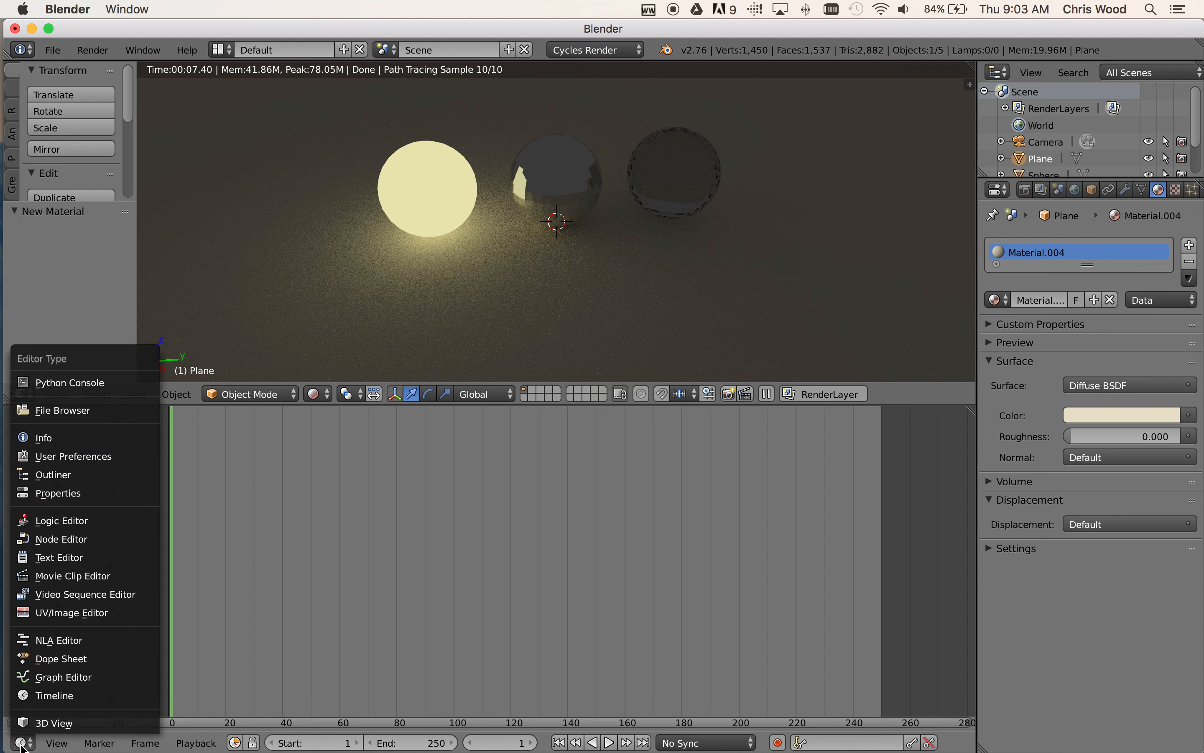
pyautogui.click(75, 541)
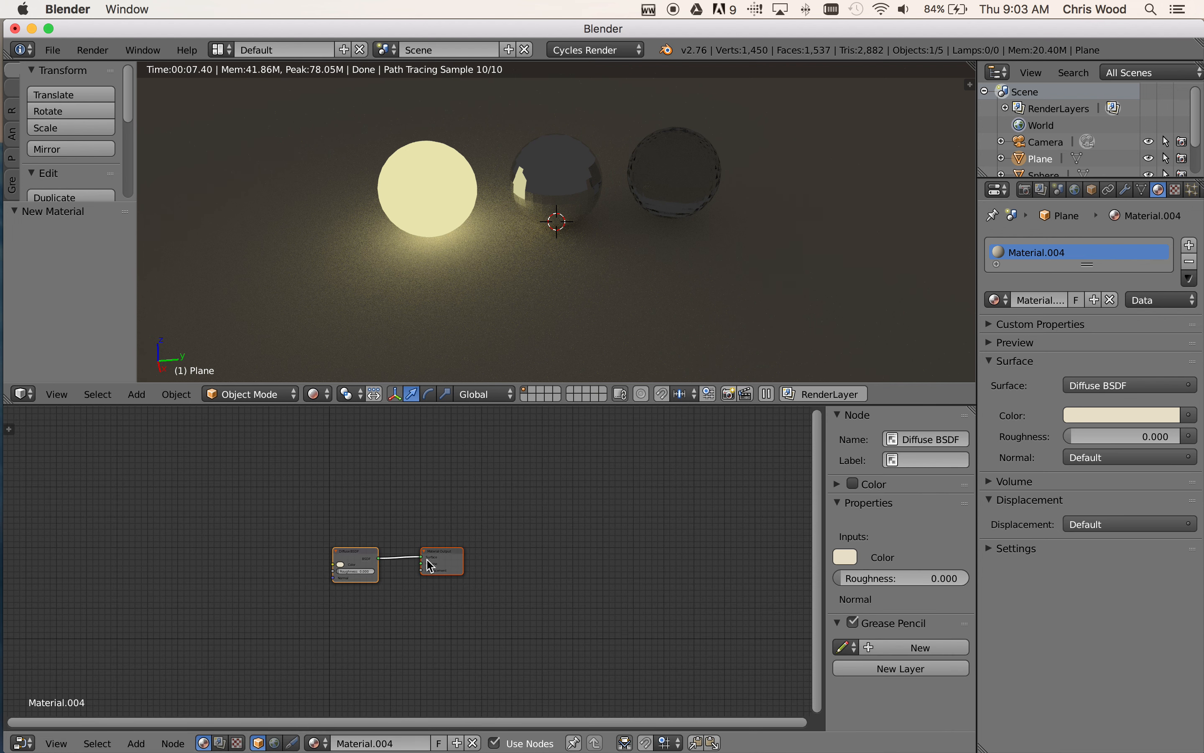
pyautogui.scroll(4, 432, 562)
pyautogui.scroll(1, 431, 562)
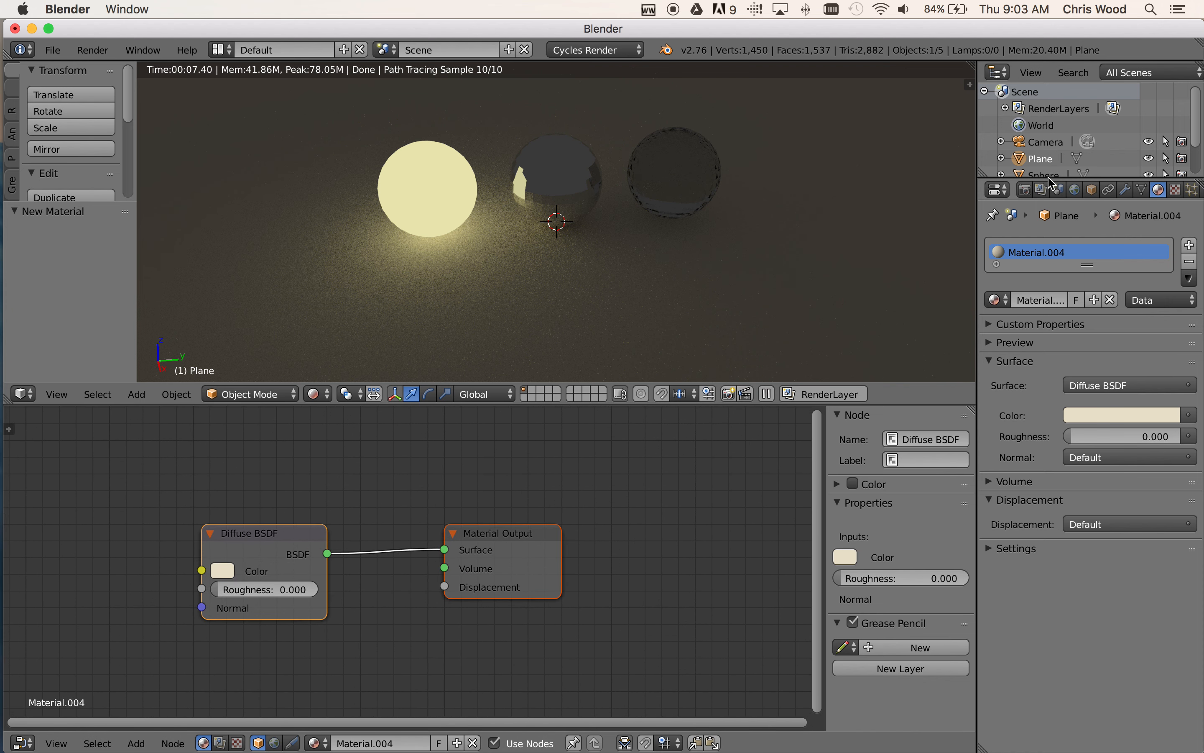
# Enable nodes for the world surface and show the World node tree in the Node Editor
pyautogui.click(1076, 191)
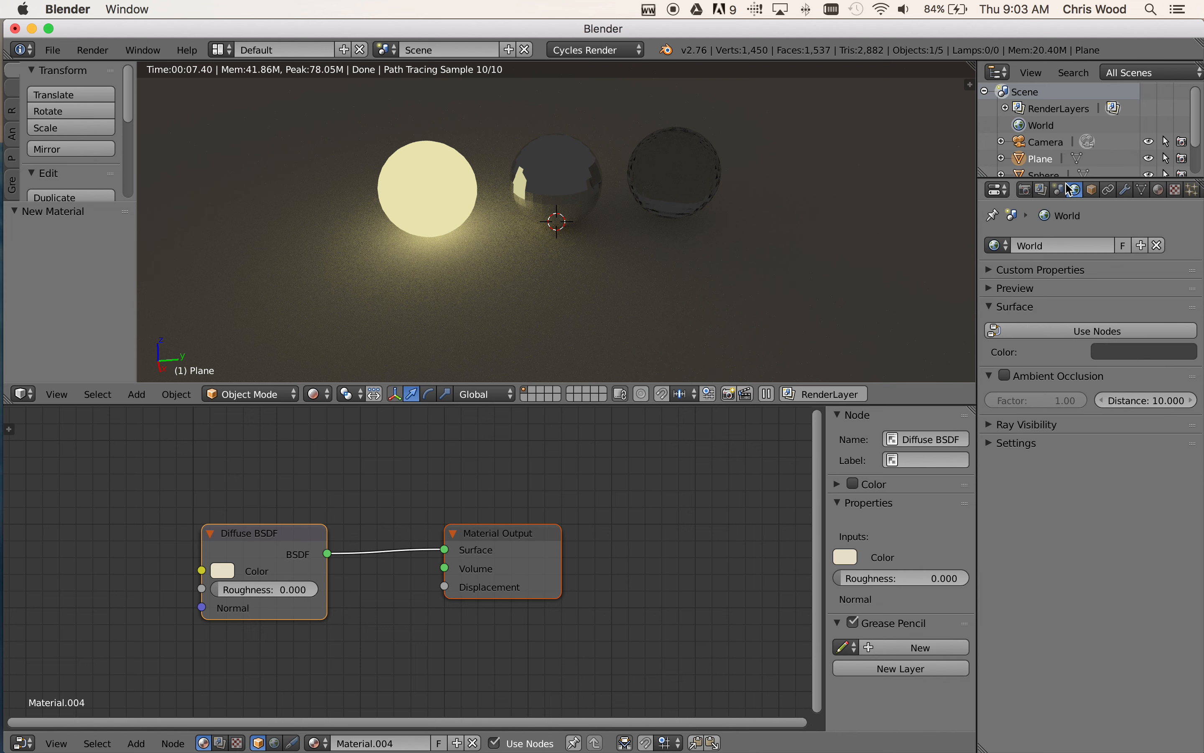
pyautogui.click(1095, 331)
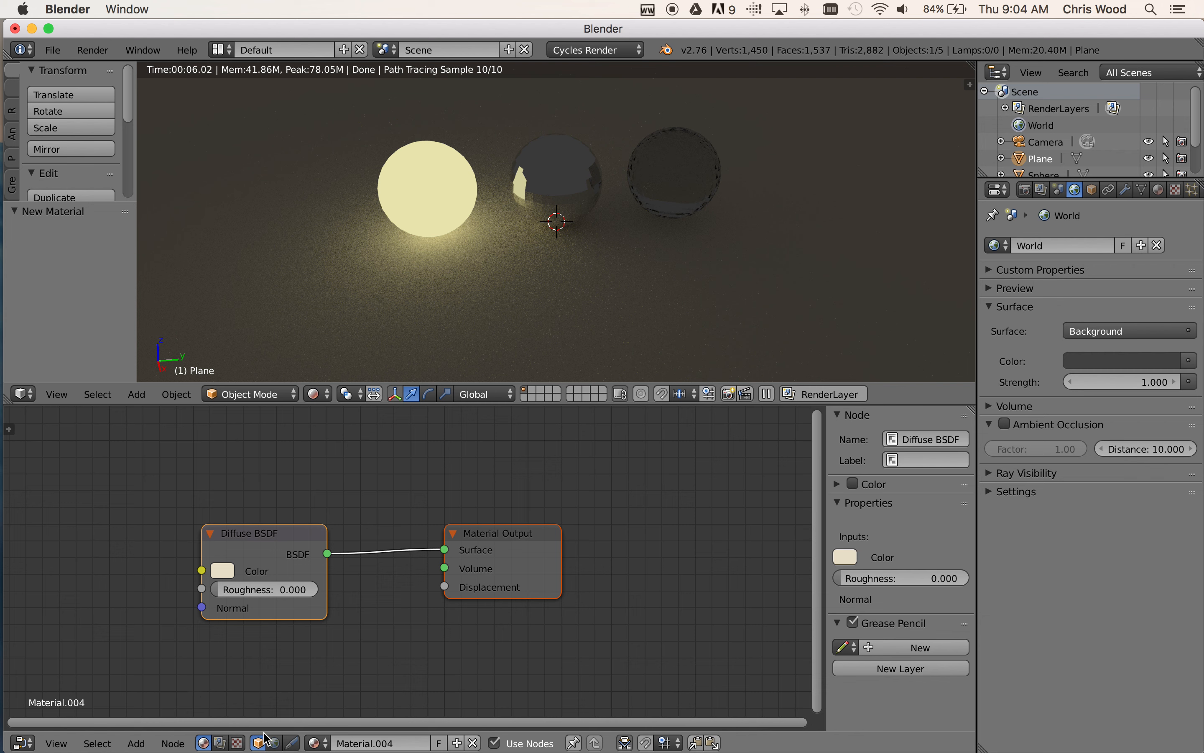
pyautogui.click(276, 743)
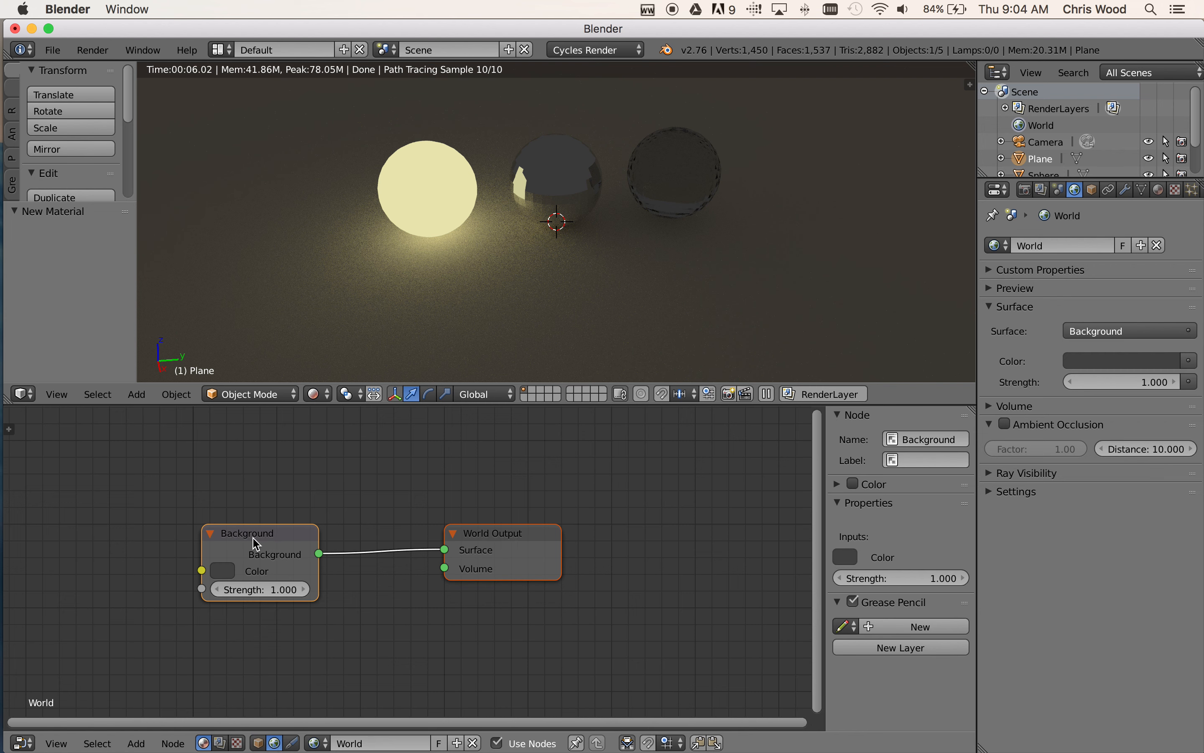
# Reposition the Background node so it sits roughly level with the World Output node
pyautogui.moveTo(251, 537); pyautogui.dragTo(177, 473)
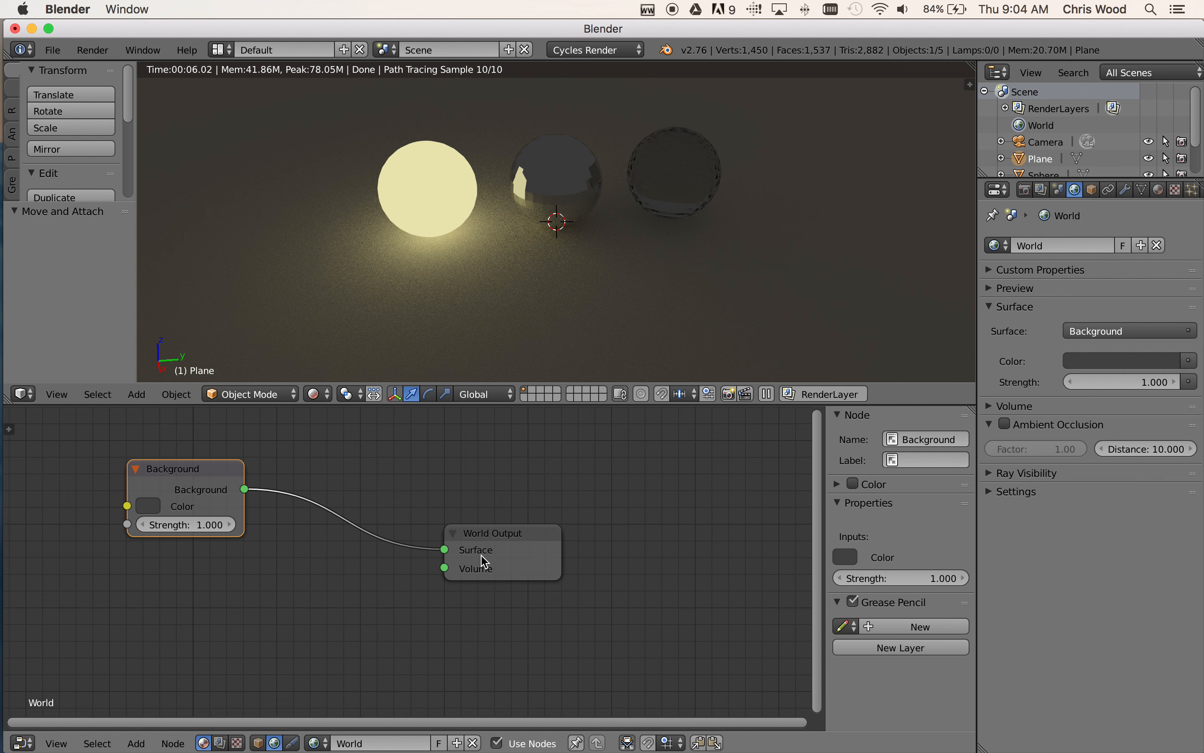
pyautogui.moveTo(209, 480); pyautogui.dragTo(327, 536)
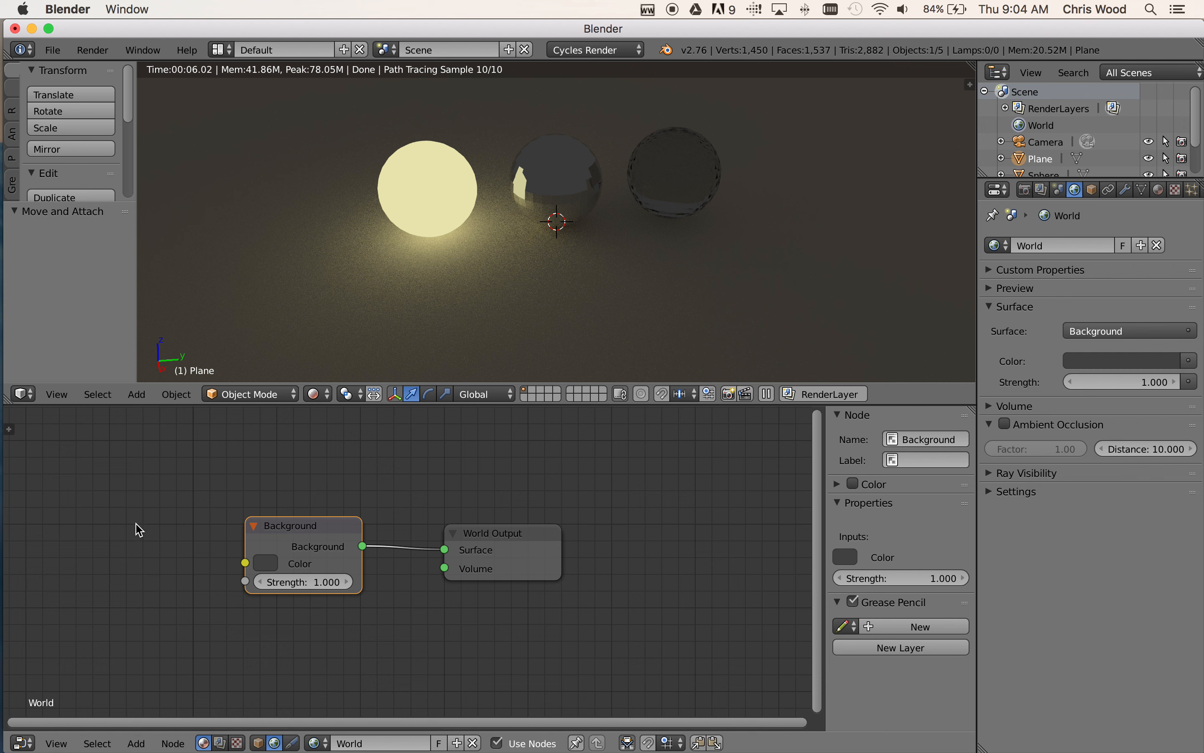
pyautogui.moveTo(319, 525); pyautogui.dragTo(291, 530)
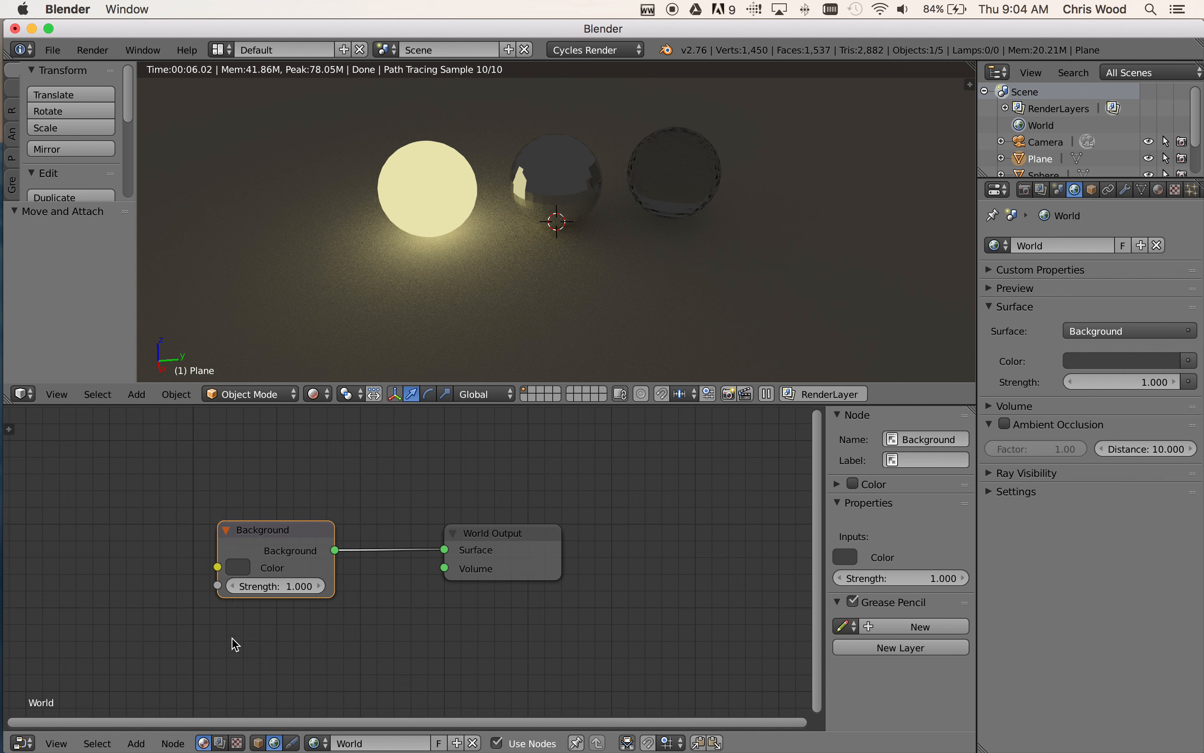
# Add an Environment Texture node before the Background node and link its Color output to the Background's Color input
pyautogui.click(136, 743)
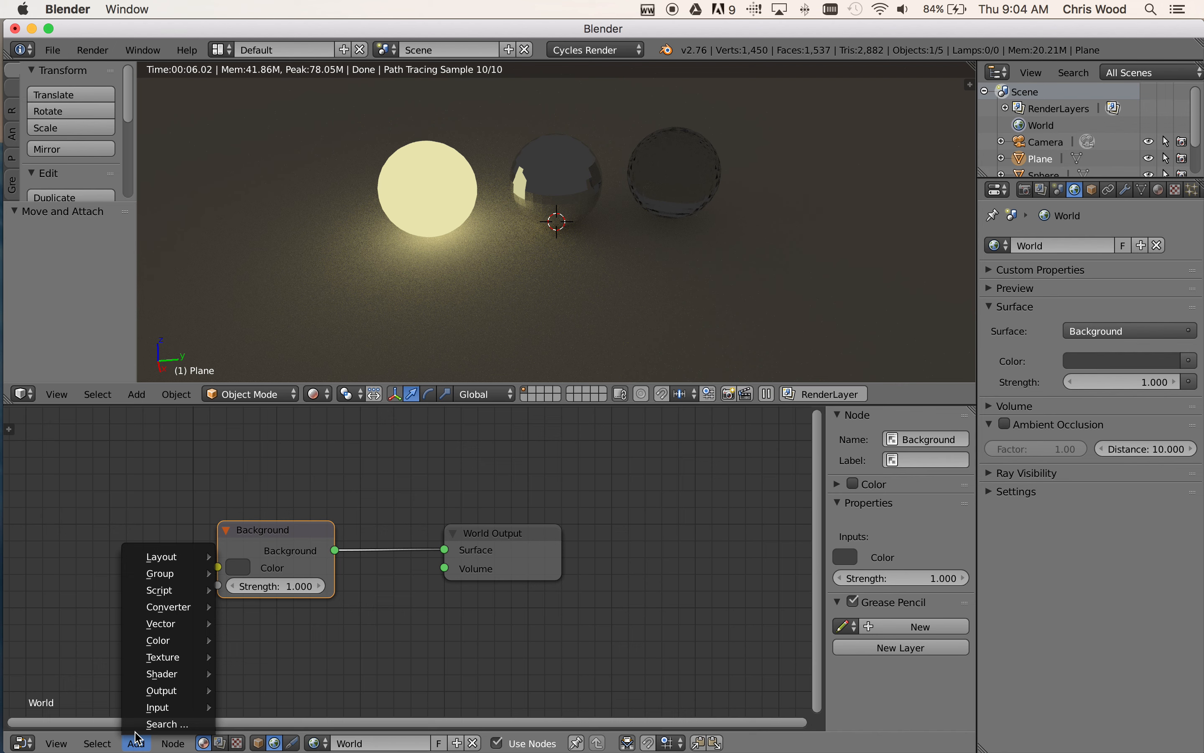
pyautogui.moveTo(152, 662)
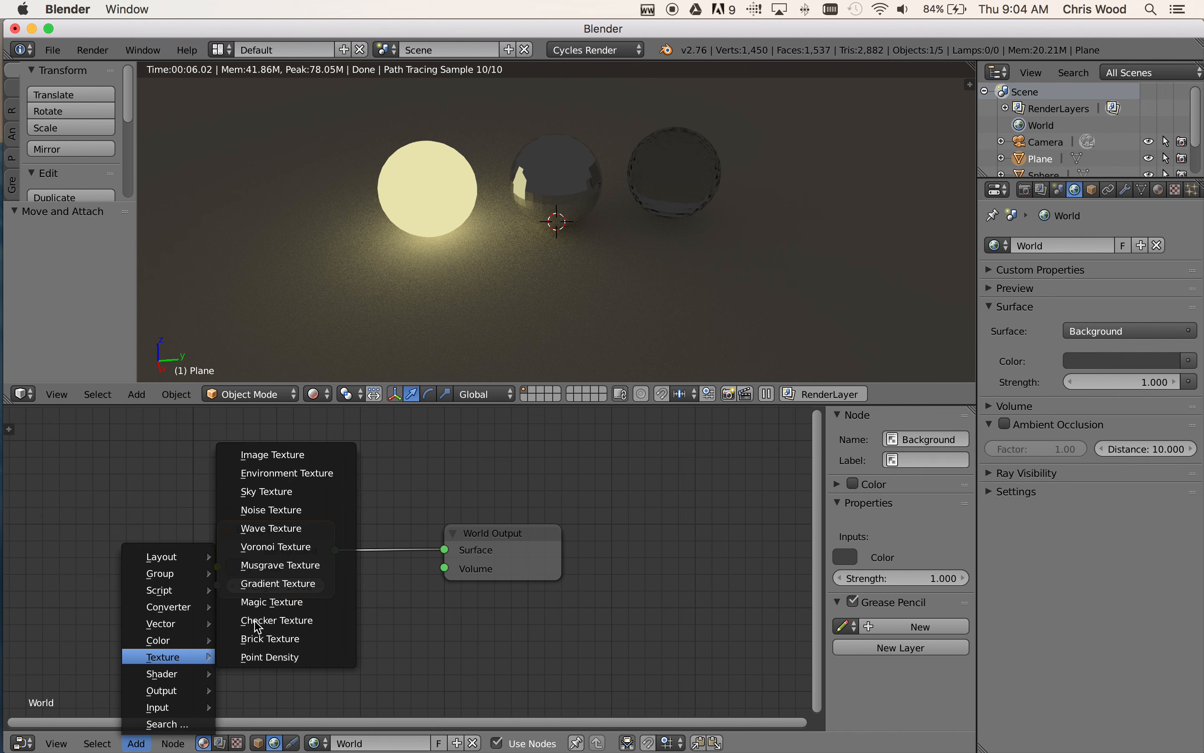
pyautogui.click(288, 476)
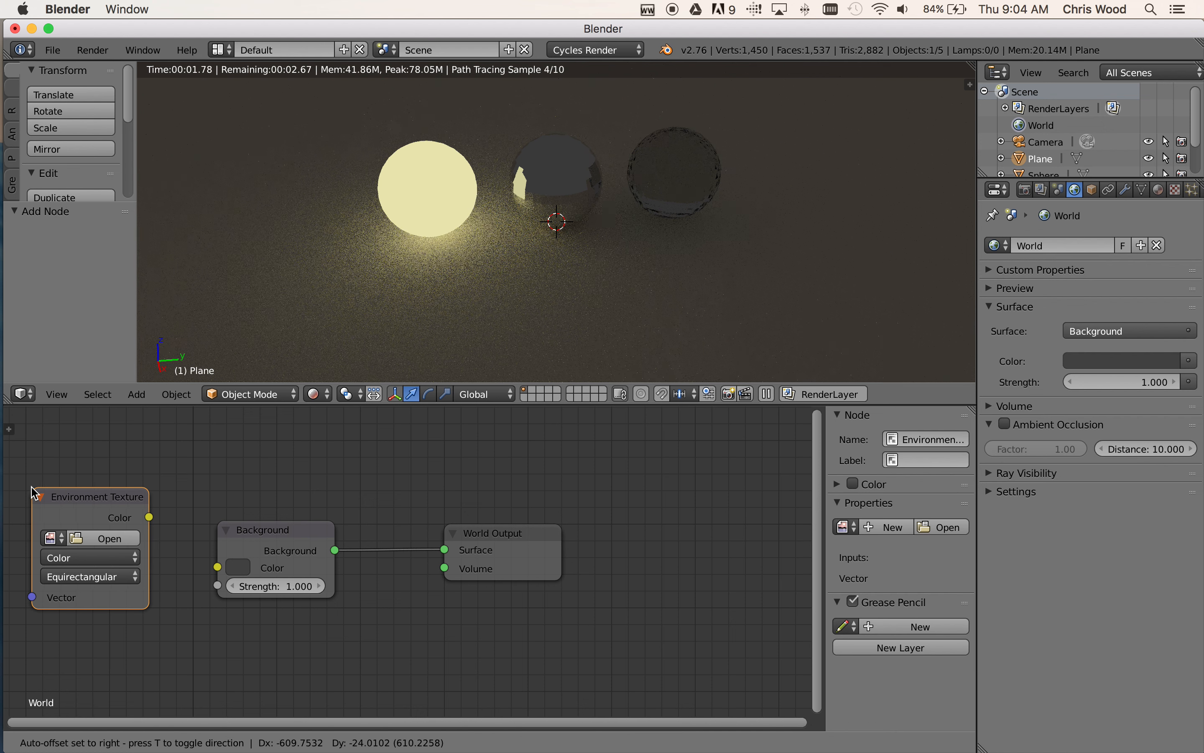
pyautogui.click(34, 493)
pyautogui.click(303, 535)
pyautogui.moveTo(303, 535); pyautogui.dragTo(346, 526)
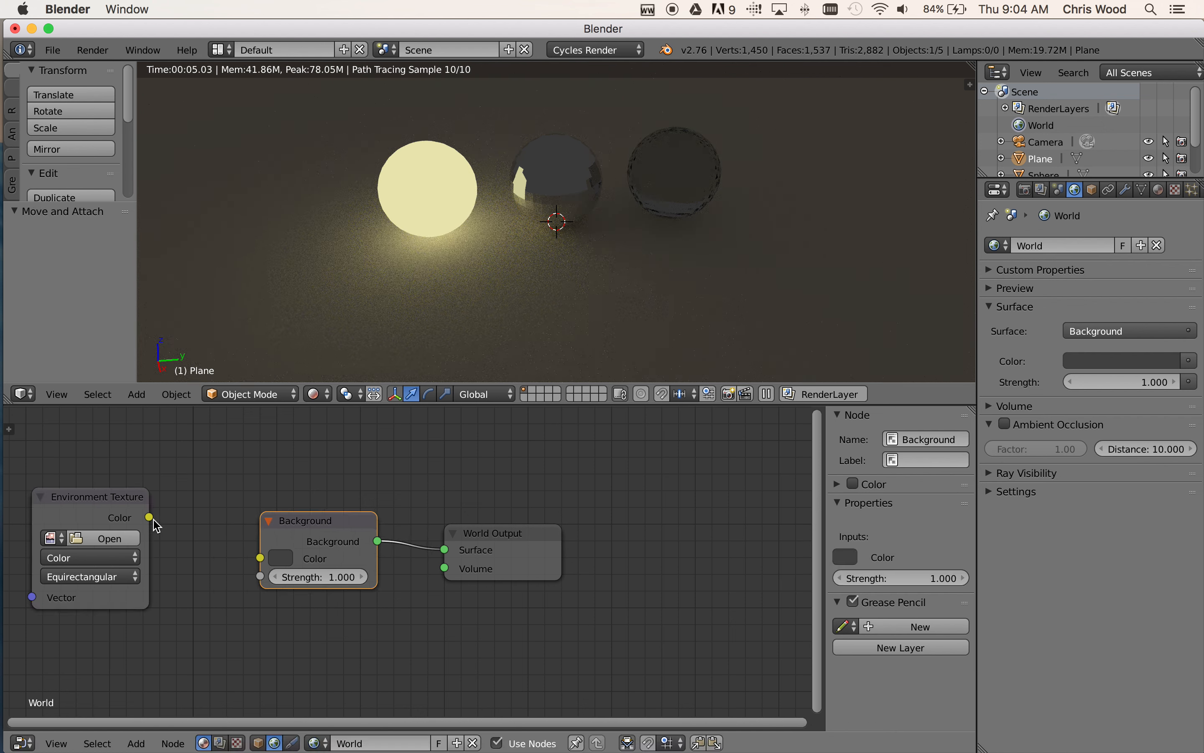
pyautogui.moveTo(149, 518); pyautogui.dragTo(260, 559)
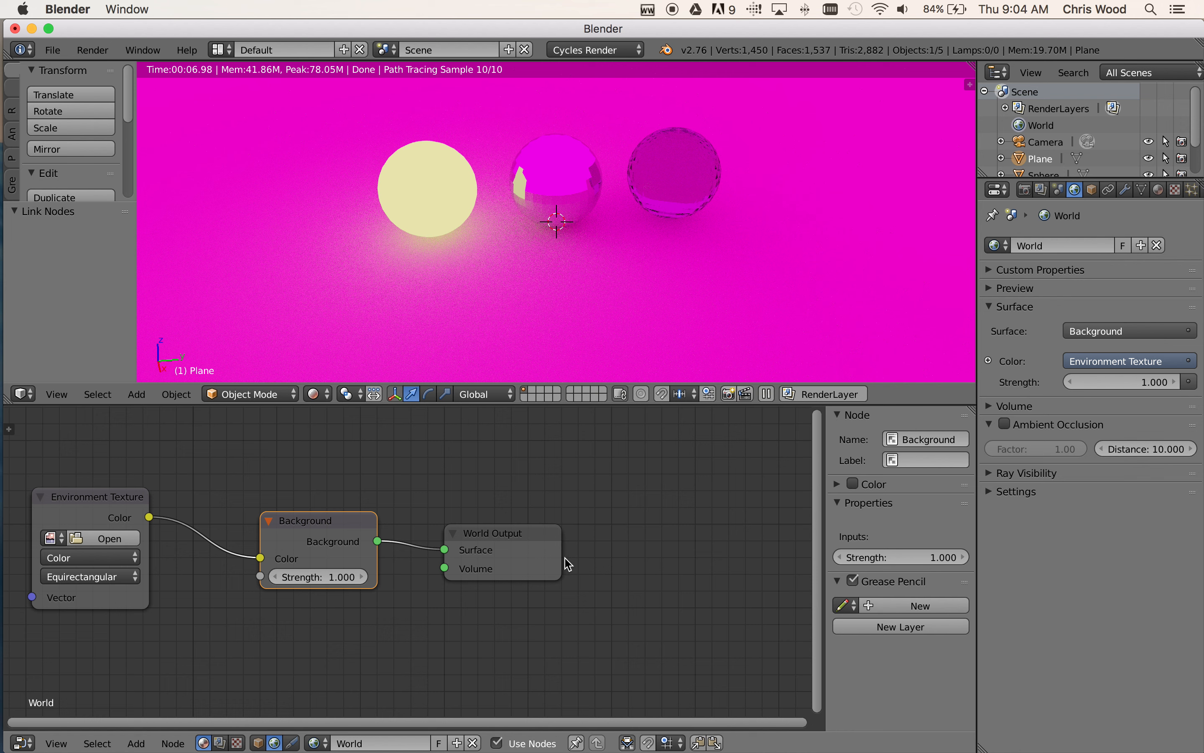
# Tidy the layout of the World Output, Background and Environment Texture nodes, placing the Environment Texture slightly higher
pyautogui.moveTo(506, 540); pyautogui.dragTo(519, 533)
pyautogui.moveTo(307, 521); pyautogui.dragTo(316, 523)
pyautogui.moveTo(104, 492); pyautogui.dragTo(114, 494)
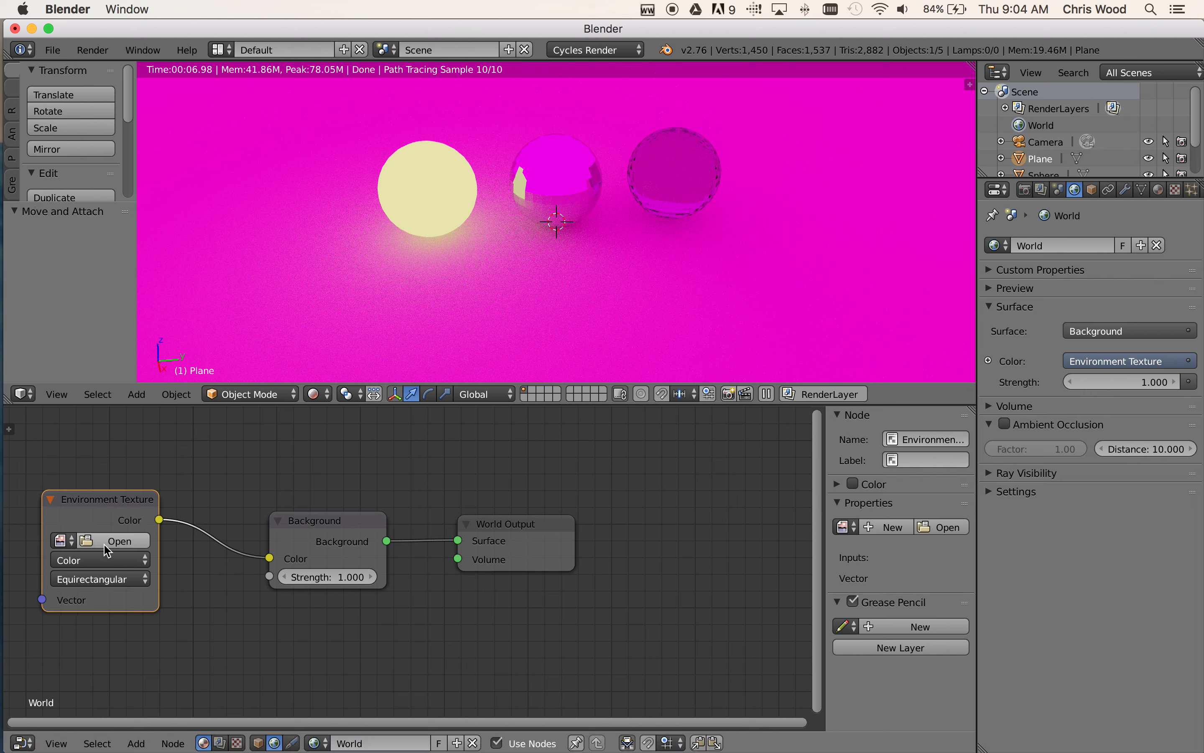
pyautogui.scroll(-6, 591, 264)
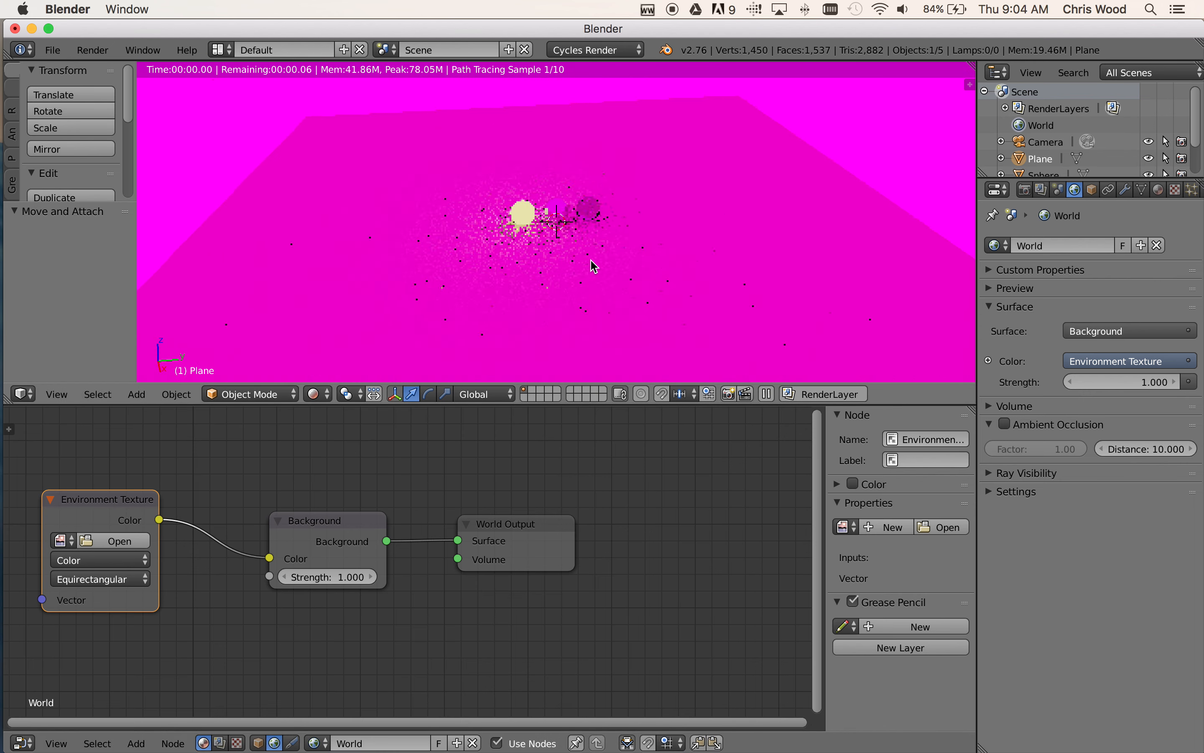
pyautogui.scroll(-5, 592, 267)
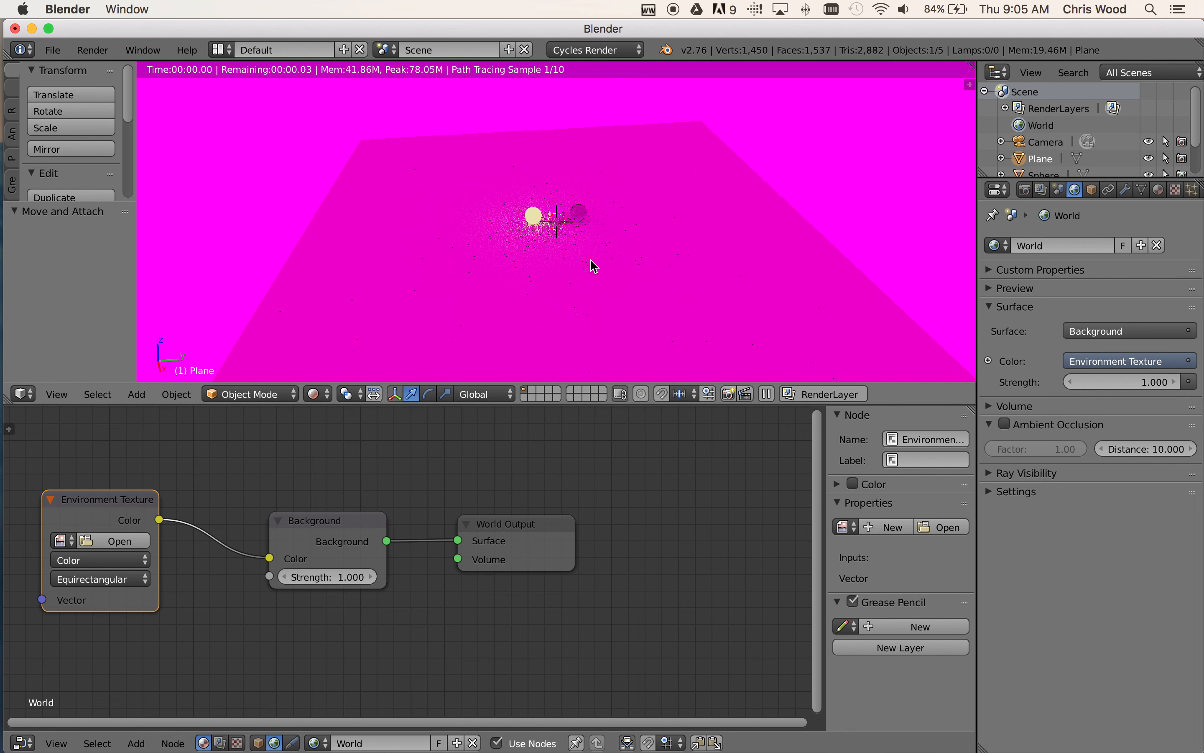
pyautogui.scroll(8, 593, 267)
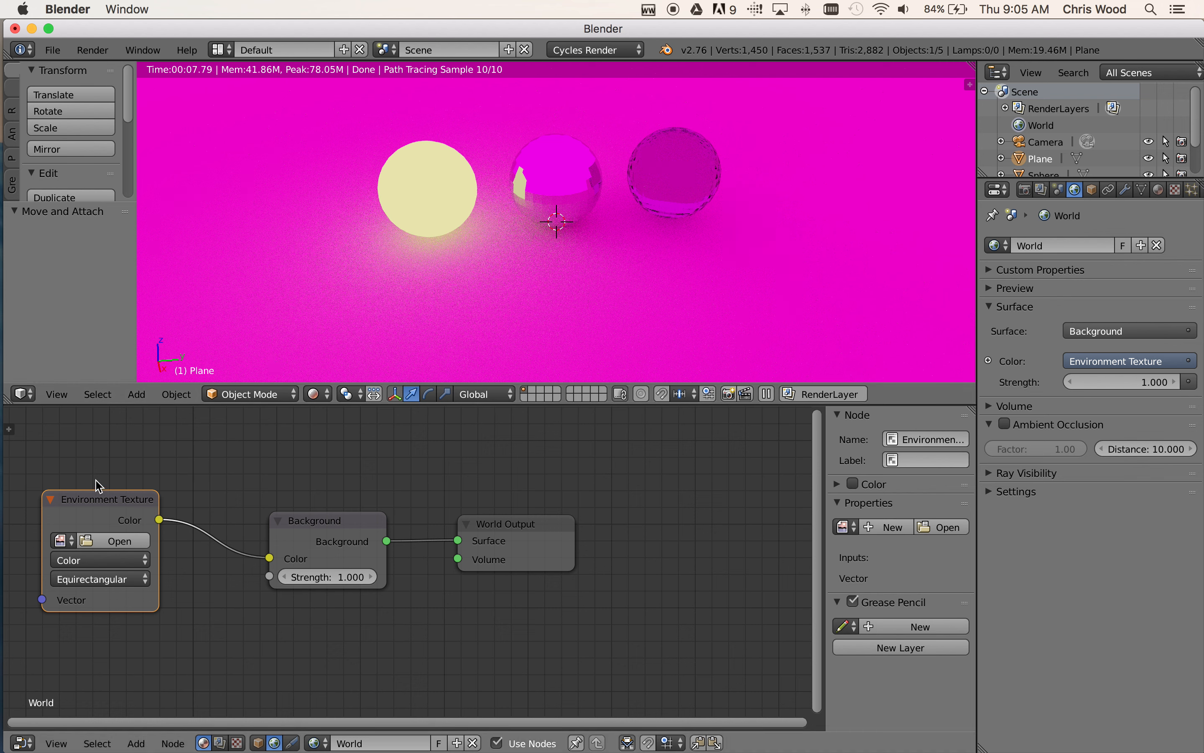
pyautogui.moveTo(102, 497); pyautogui.dragTo(105, 475)
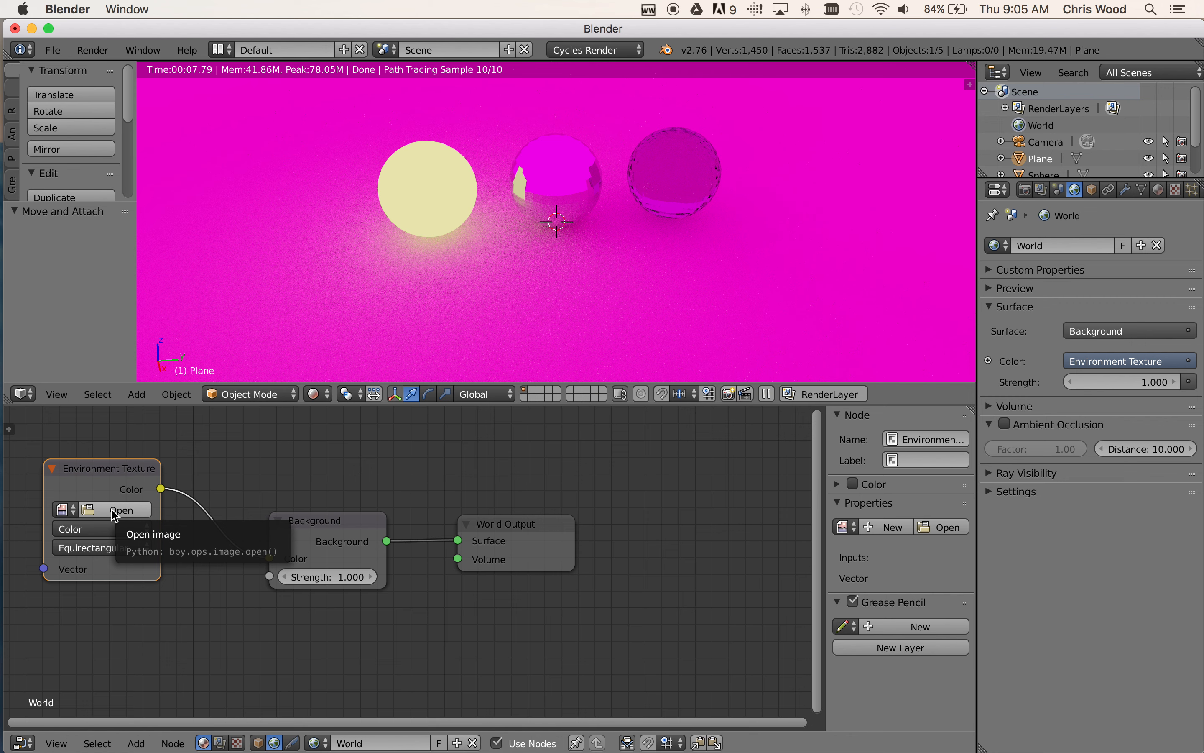
# Load Mono_Lake_C_HiRes.jpg from Desktop/blender tut 1 resources/Mono_Lake_C into the Environment Texture node
pyautogui.click(114, 510)
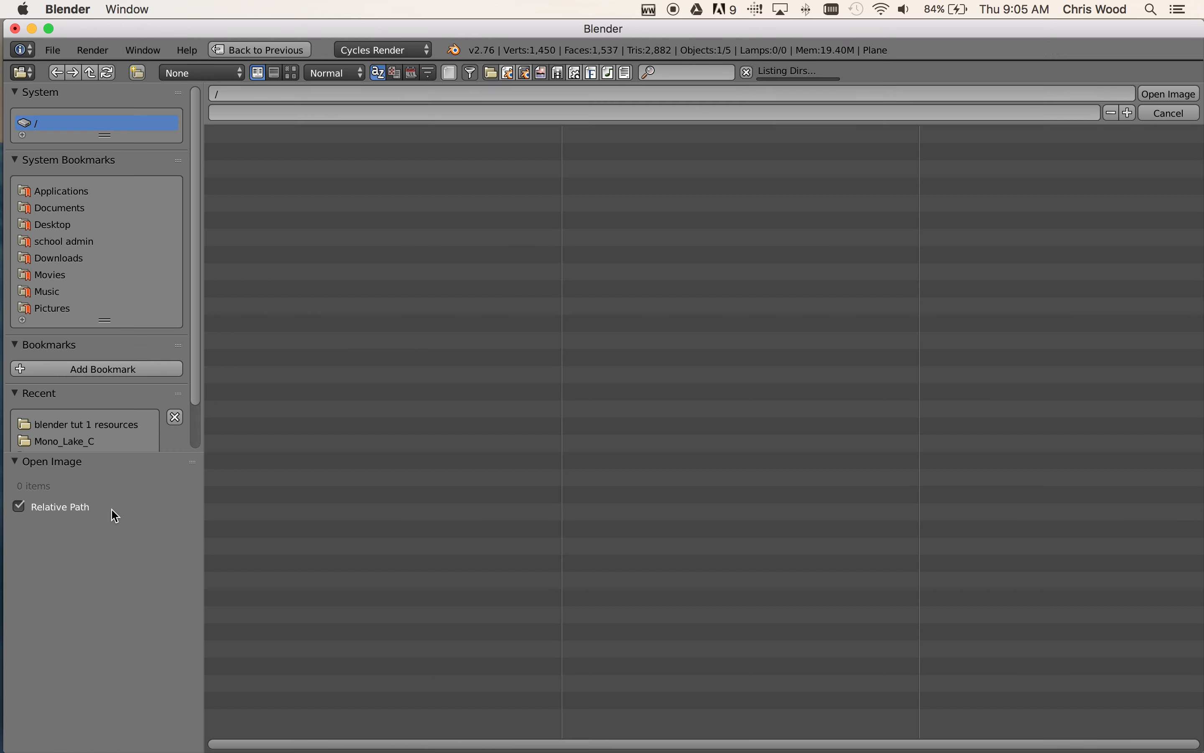
pyautogui.click(47, 227)
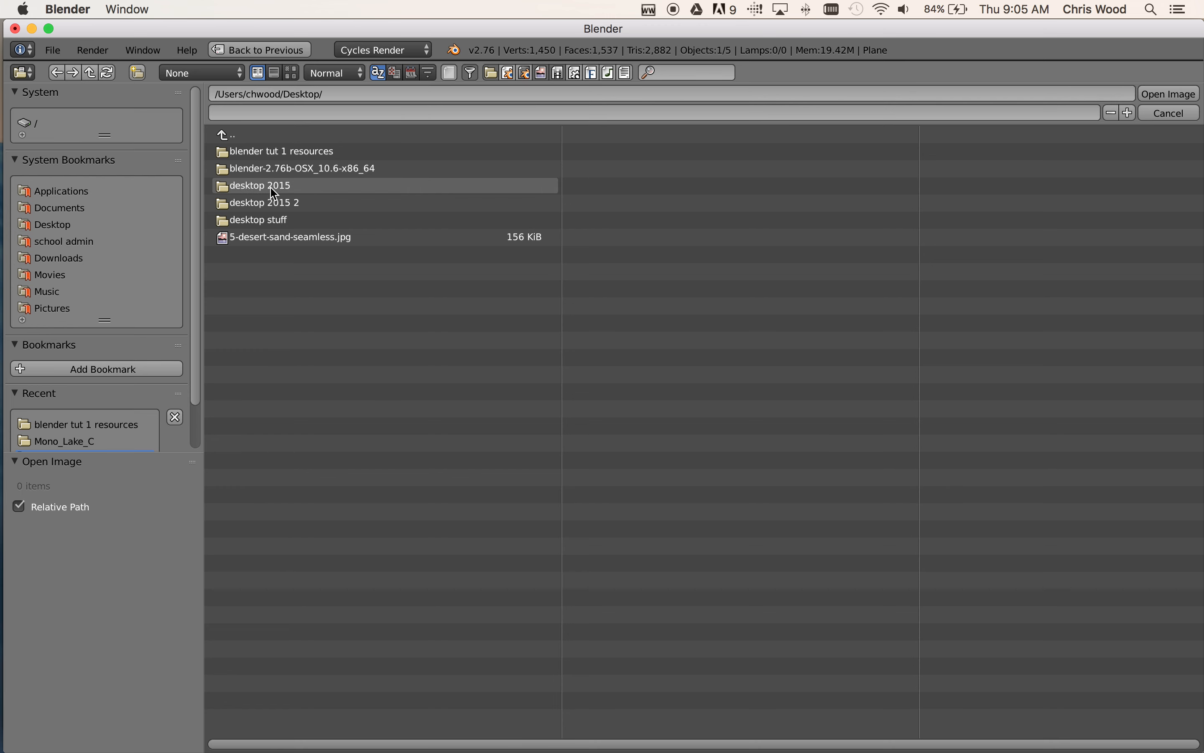
pyautogui.click(269, 155)
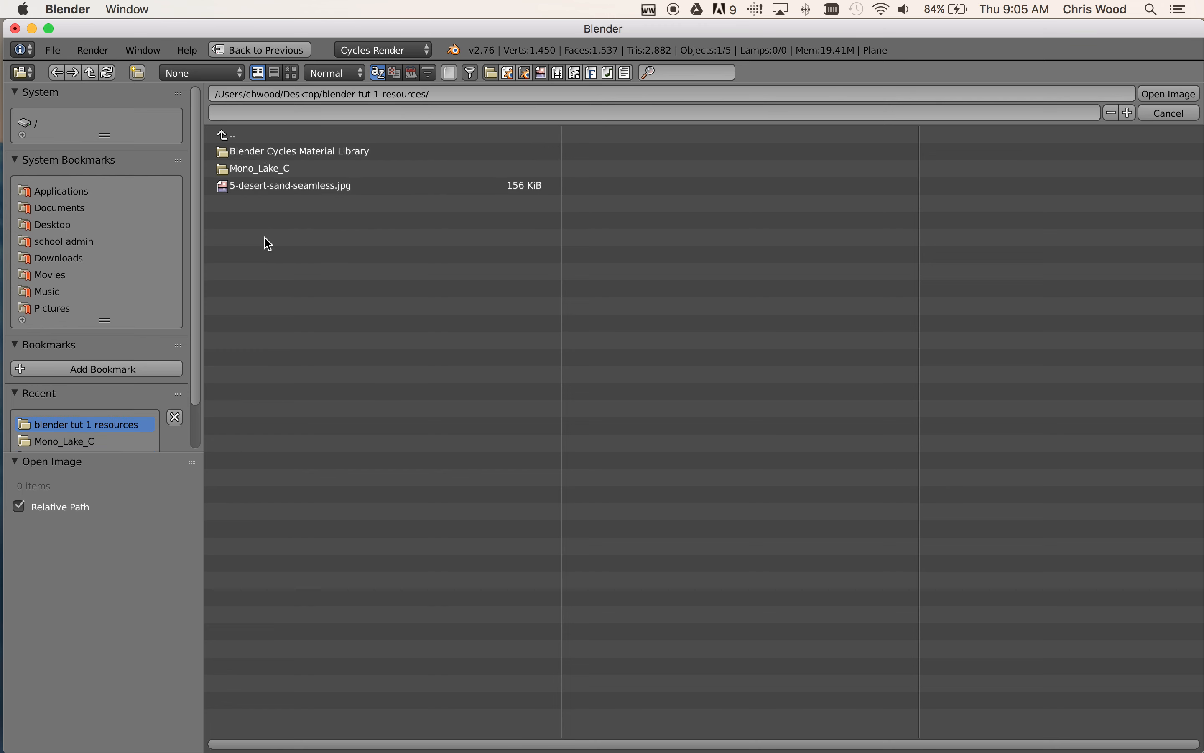
pyautogui.click(253, 173)
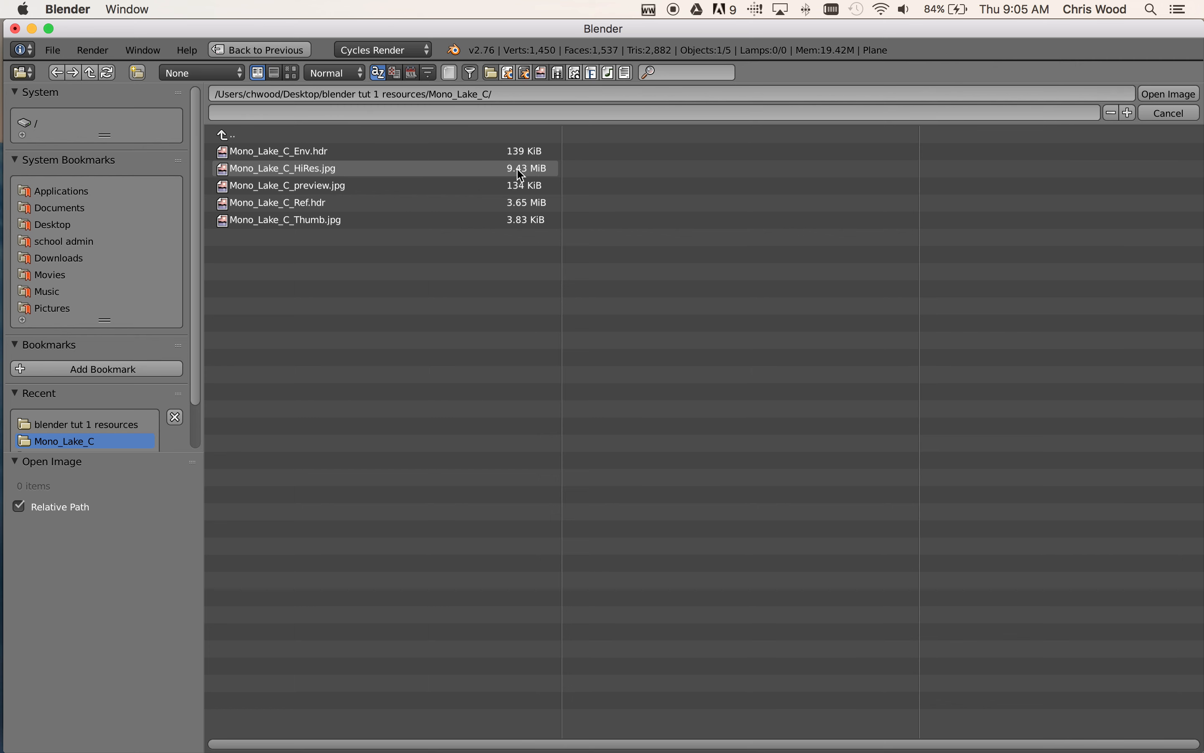
pyautogui.click(531, 175)
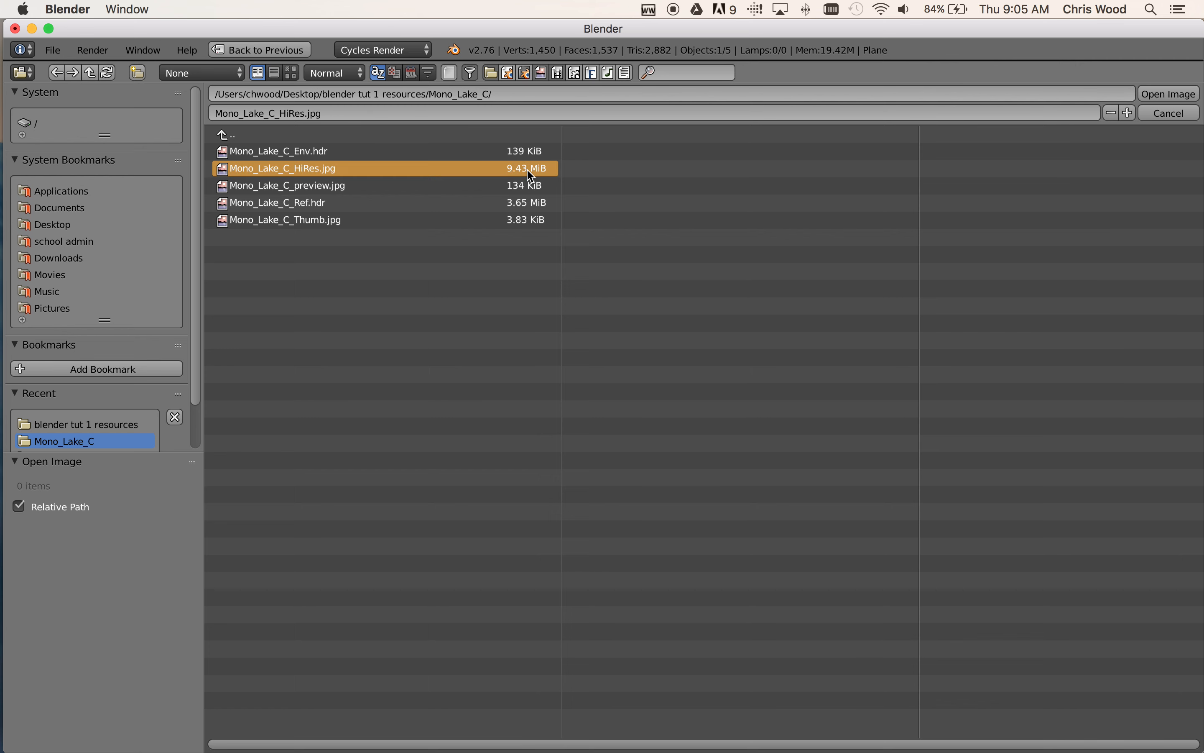
pyautogui.click(1169, 95)
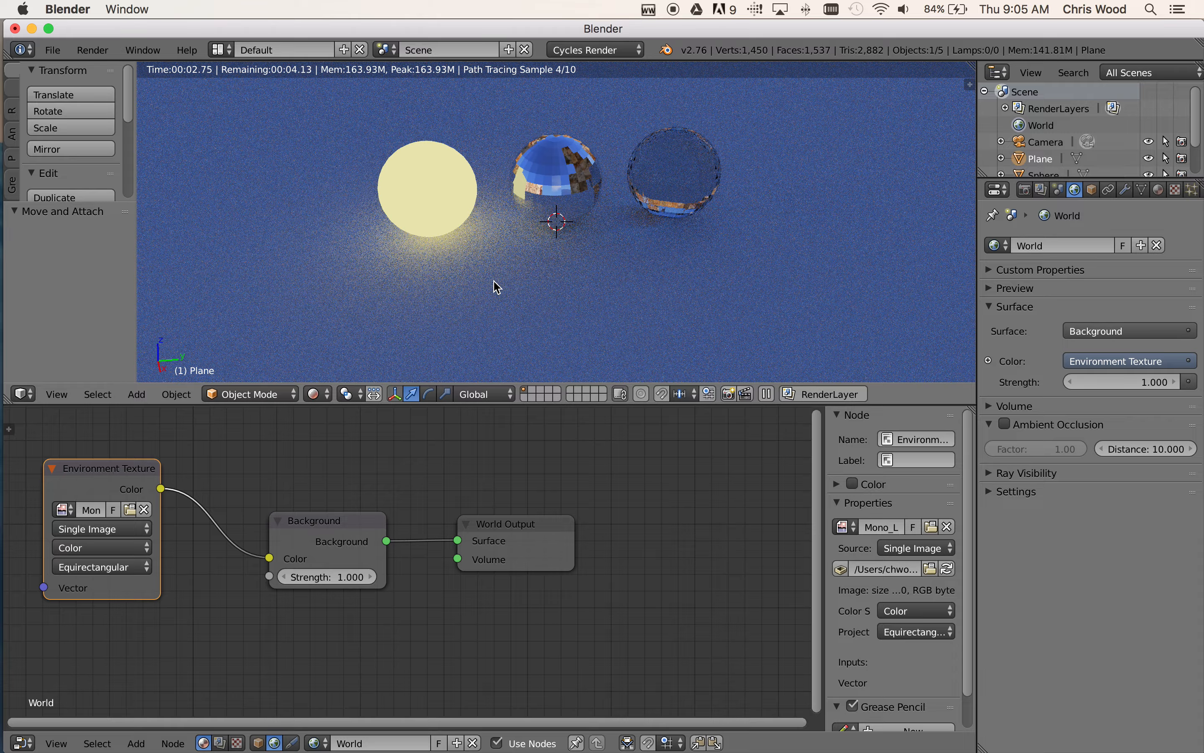
# Examine the environment background and its reflections in the three spheres from the opposite side and up close
pyautogui.moveTo(471, 294); pyautogui.dragTo(677, 274, button='middle')
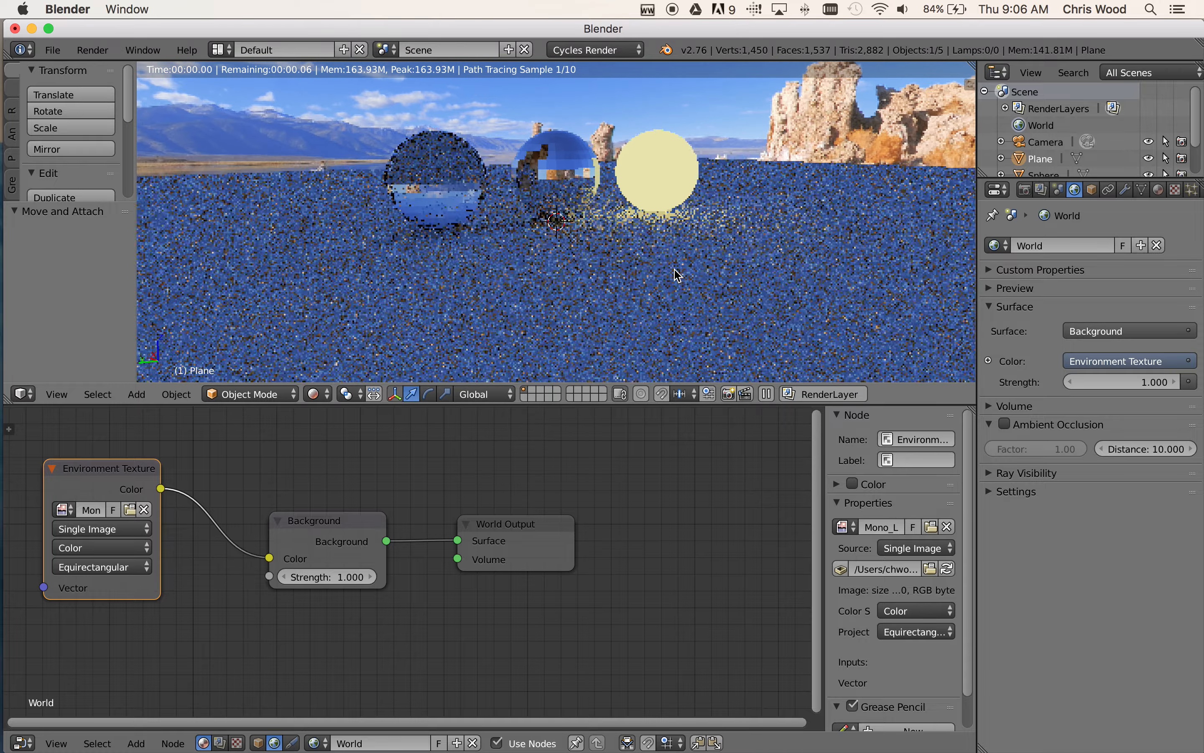
pyautogui.scroll(-3, 677, 256)
pyautogui.scroll(2, 680, 256)
pyautogui.scroll(1, 680, 256)
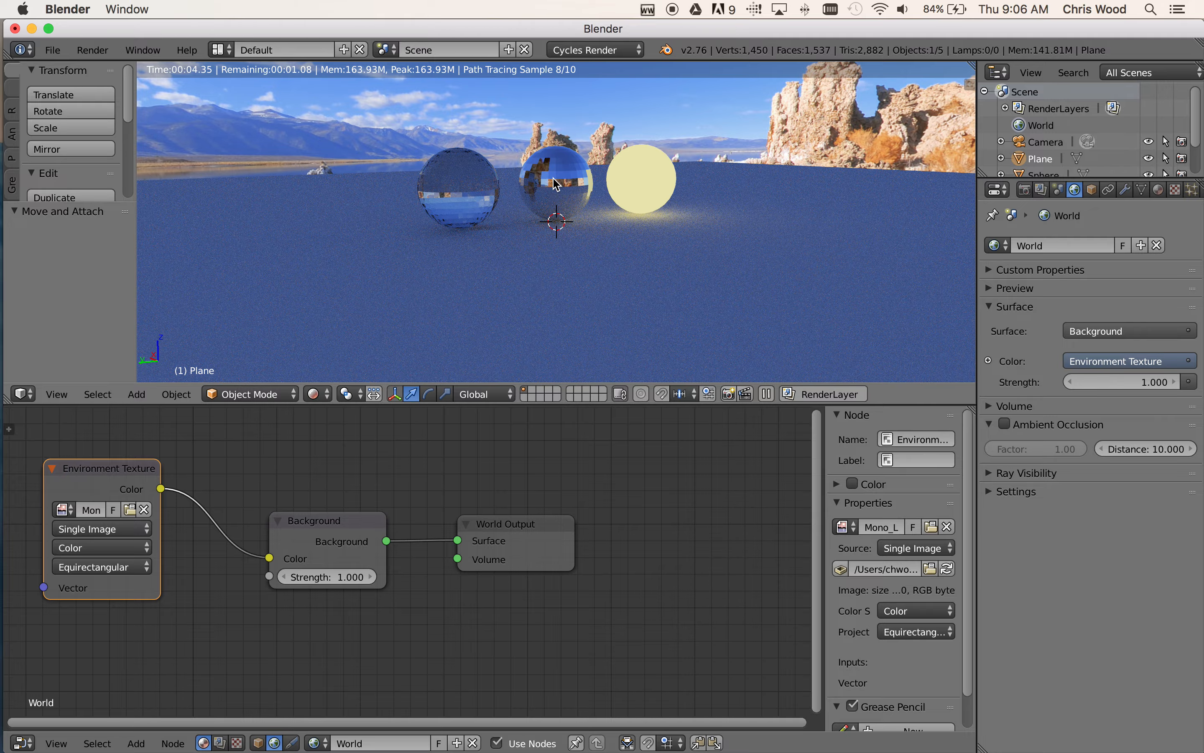
pyautogui.scroll(5, 561, 209)
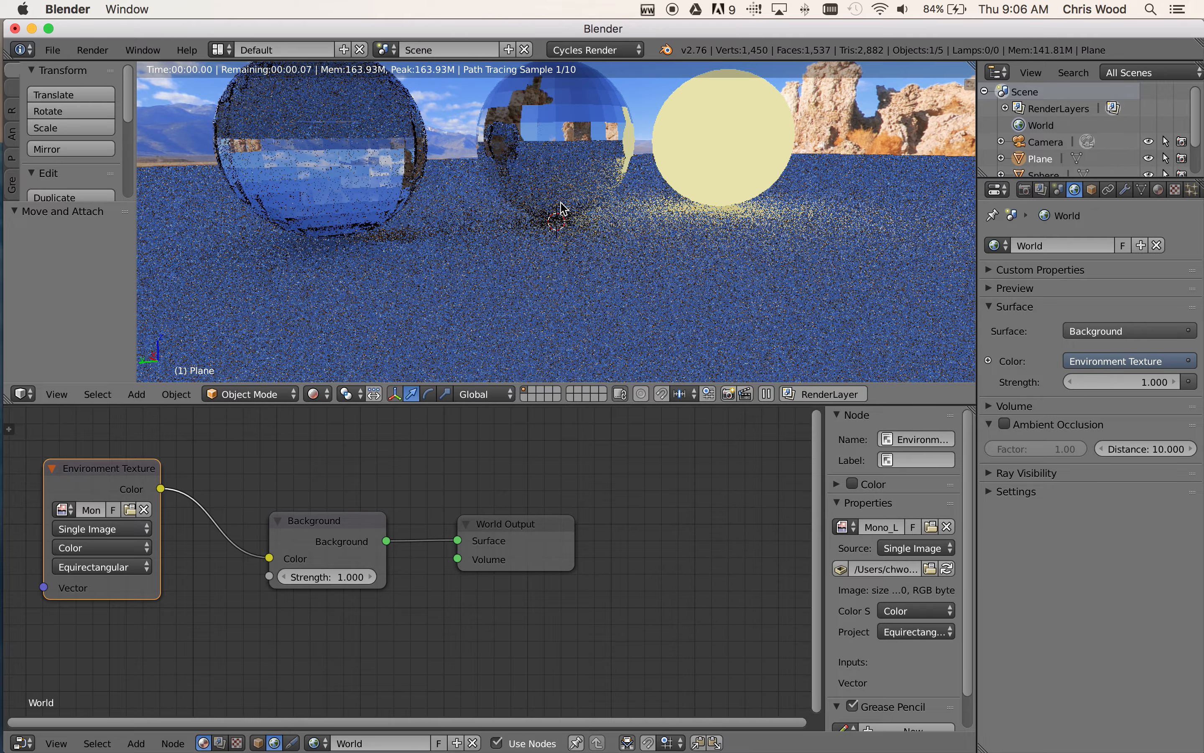
pyautogui.scroll(3, 565, 209)
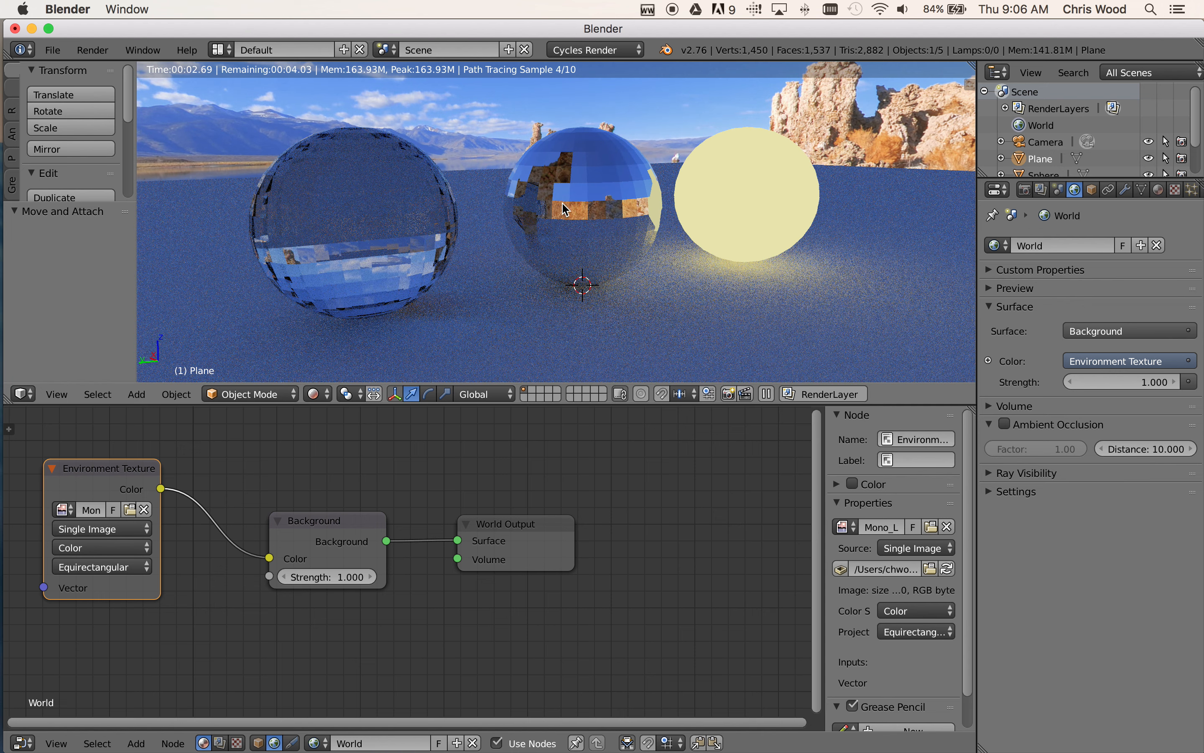
pyautogui.click(584, 220)
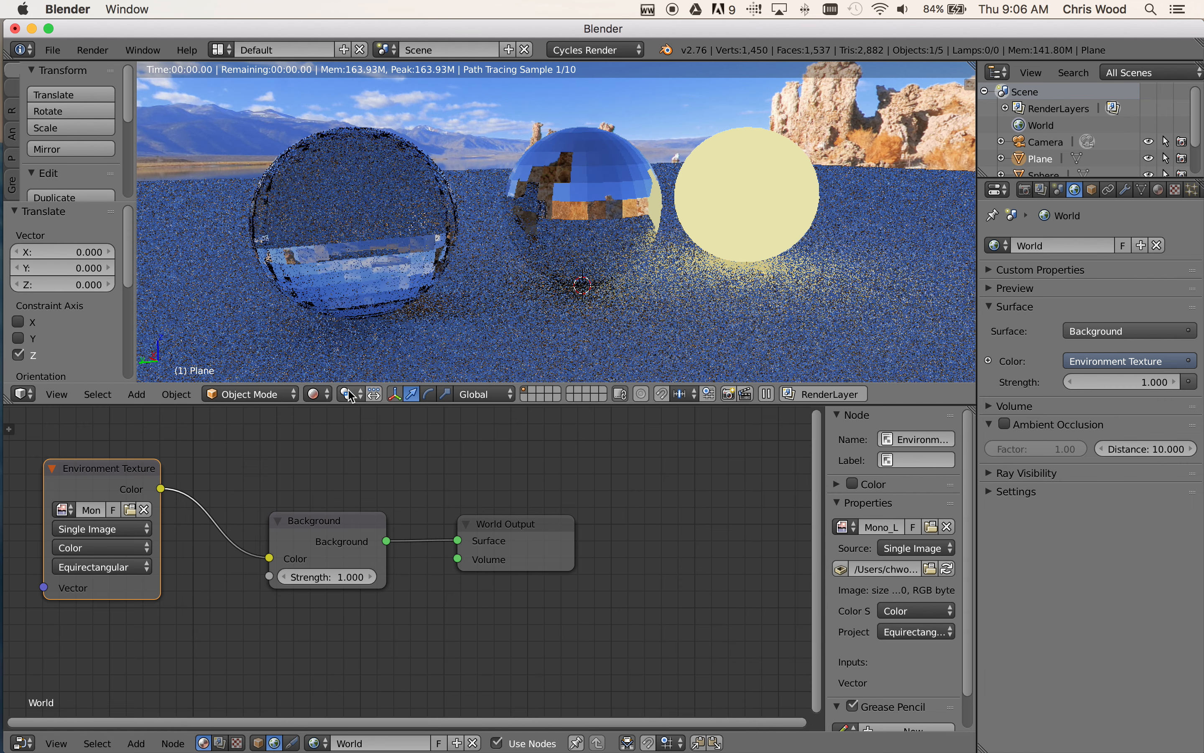
# Show the scene in Material shading and add a Subdivision Surface modifier with 3 view subdivisions to the middle sphere
pyautogui.click(315, 394)
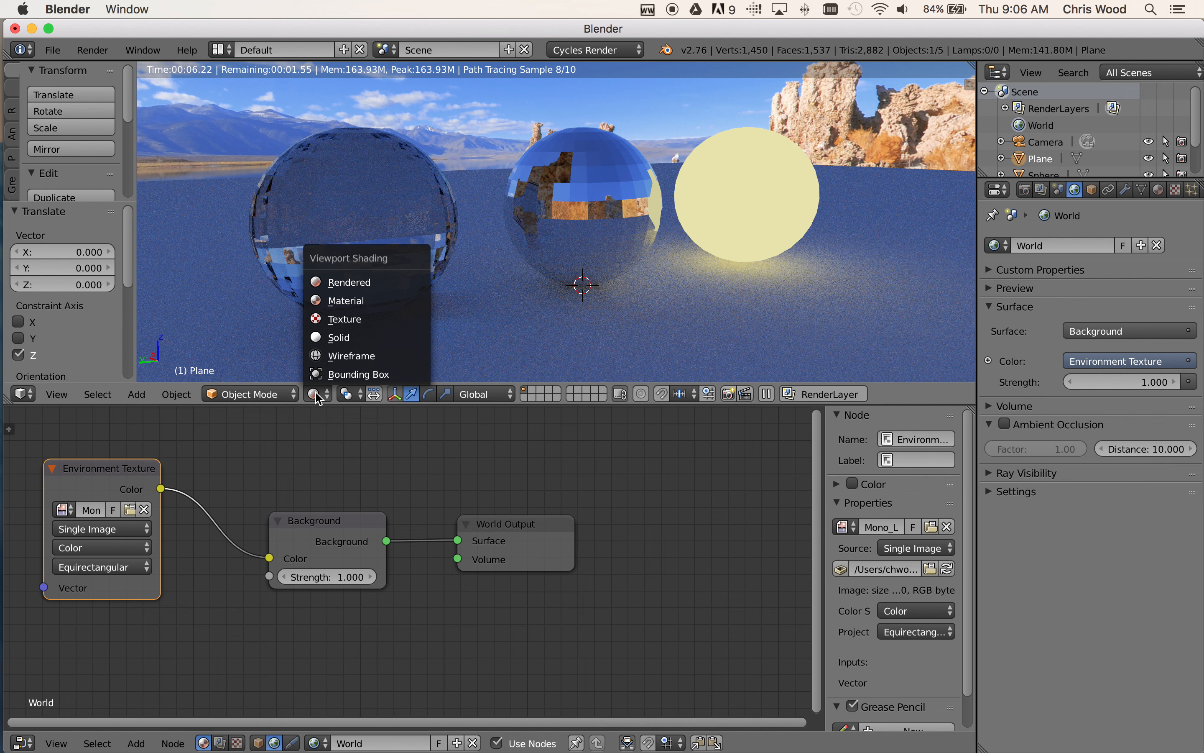
pyautogui.click(343, 300)
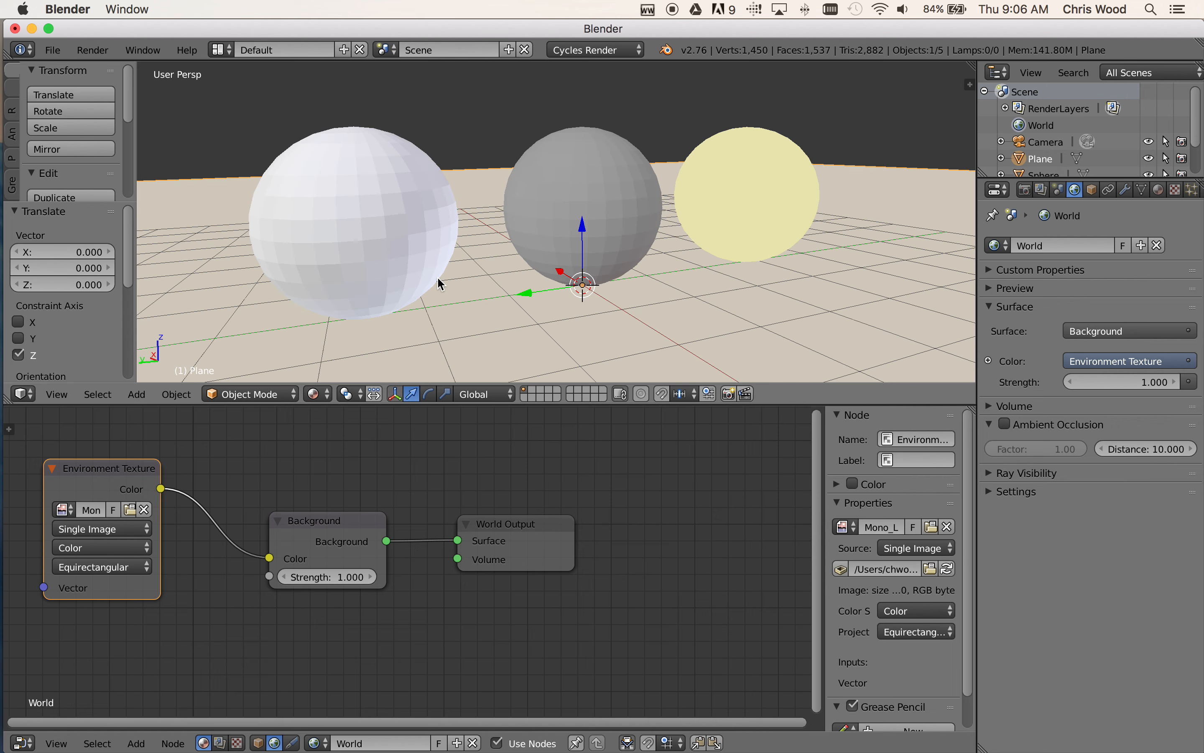
pyautogui.rightClick(615, 222)
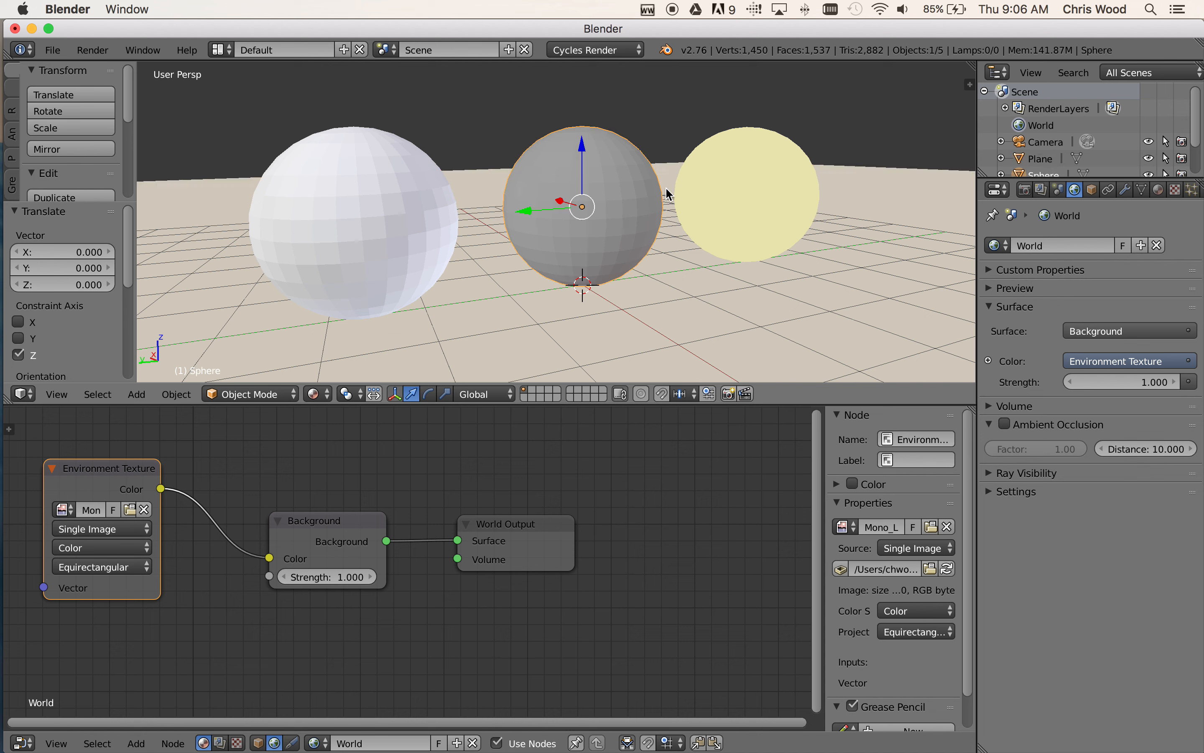
pyautogui.click(1126, 190)
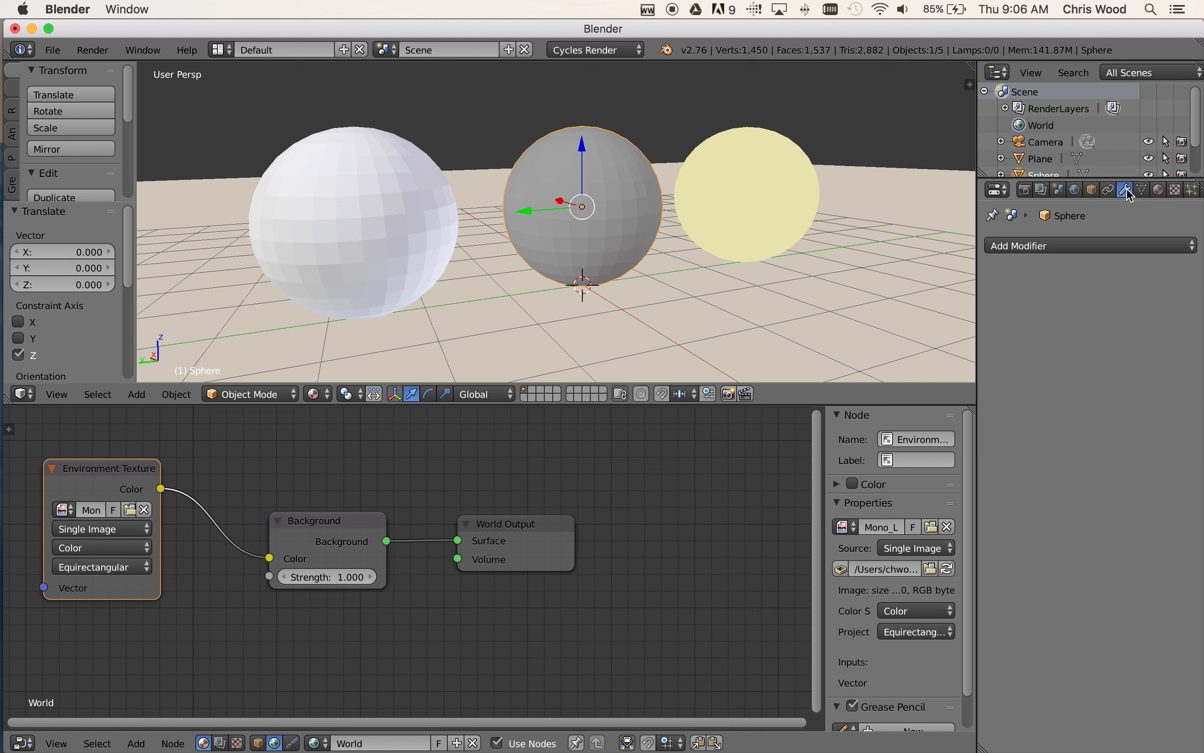
pyautogui.click(1030, 252)
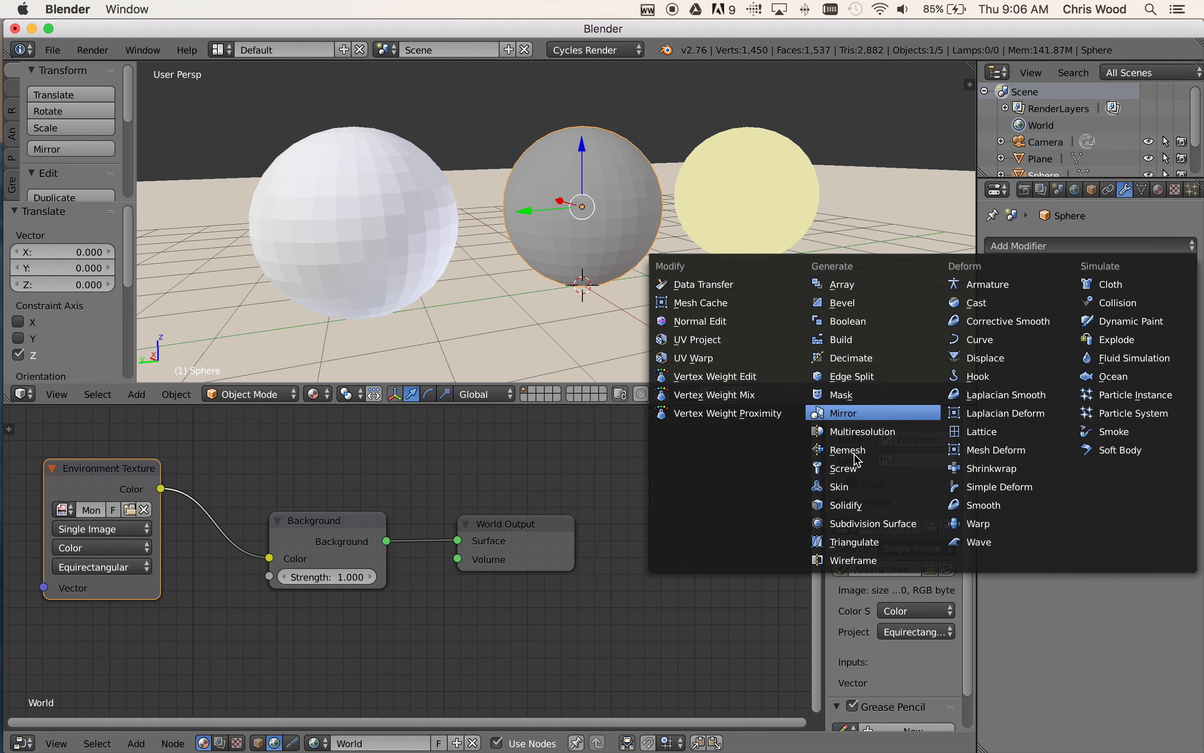
pyautogui.click(887, 528)
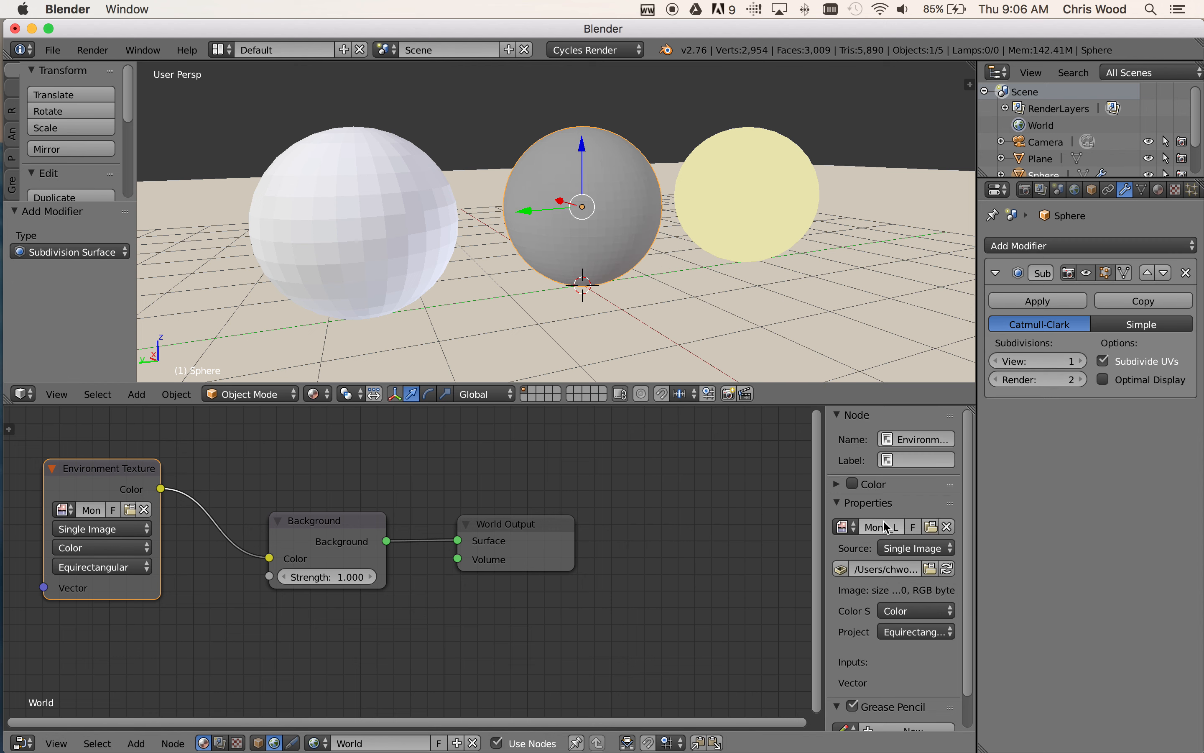
pyautogui.click(1082, 368)
pyautogui.click(1082, 368)
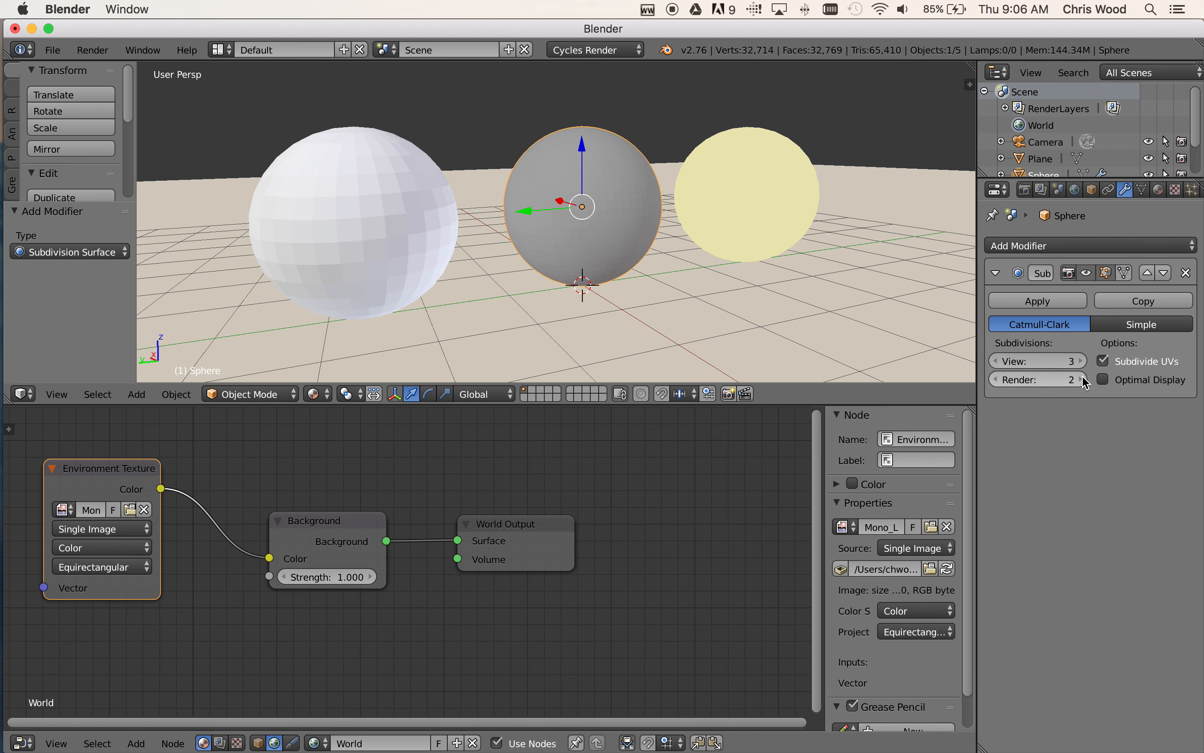
# Add a Subdivision Surface modifier to the yellow emissive sphere and set its view subdivisions to 3
pyautogui.rightClick(768, 195)
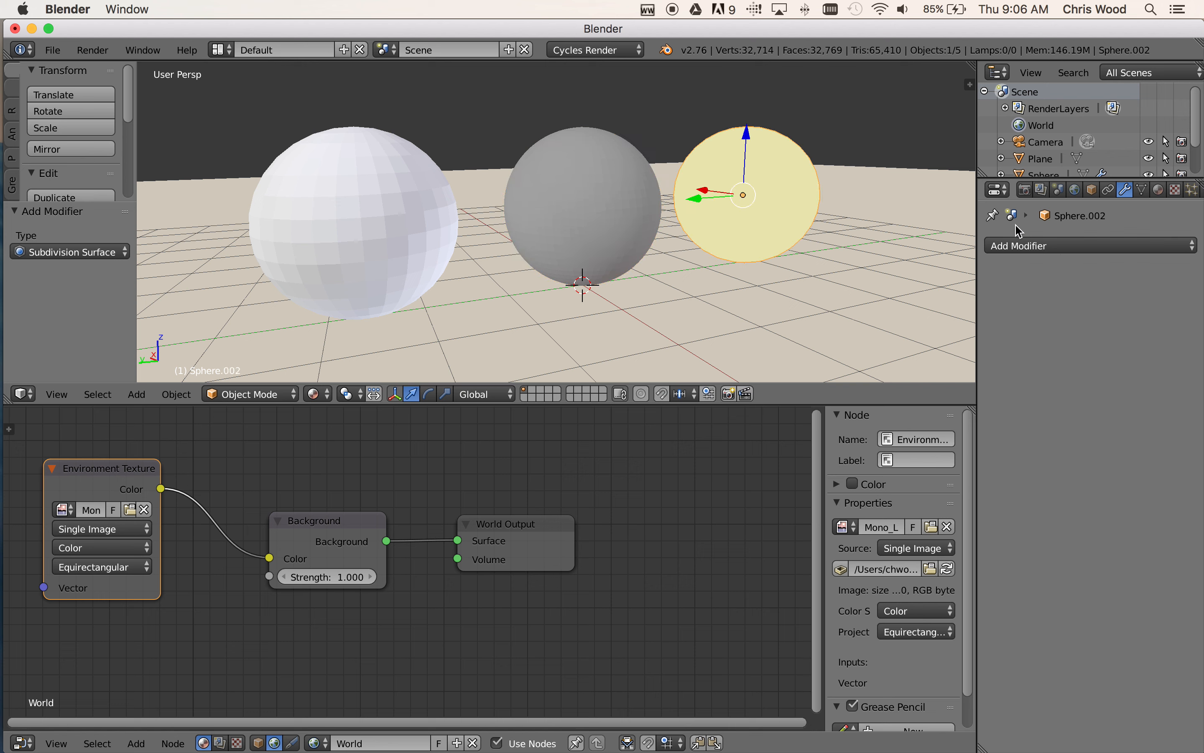
pyautogui.click(1022, 246)
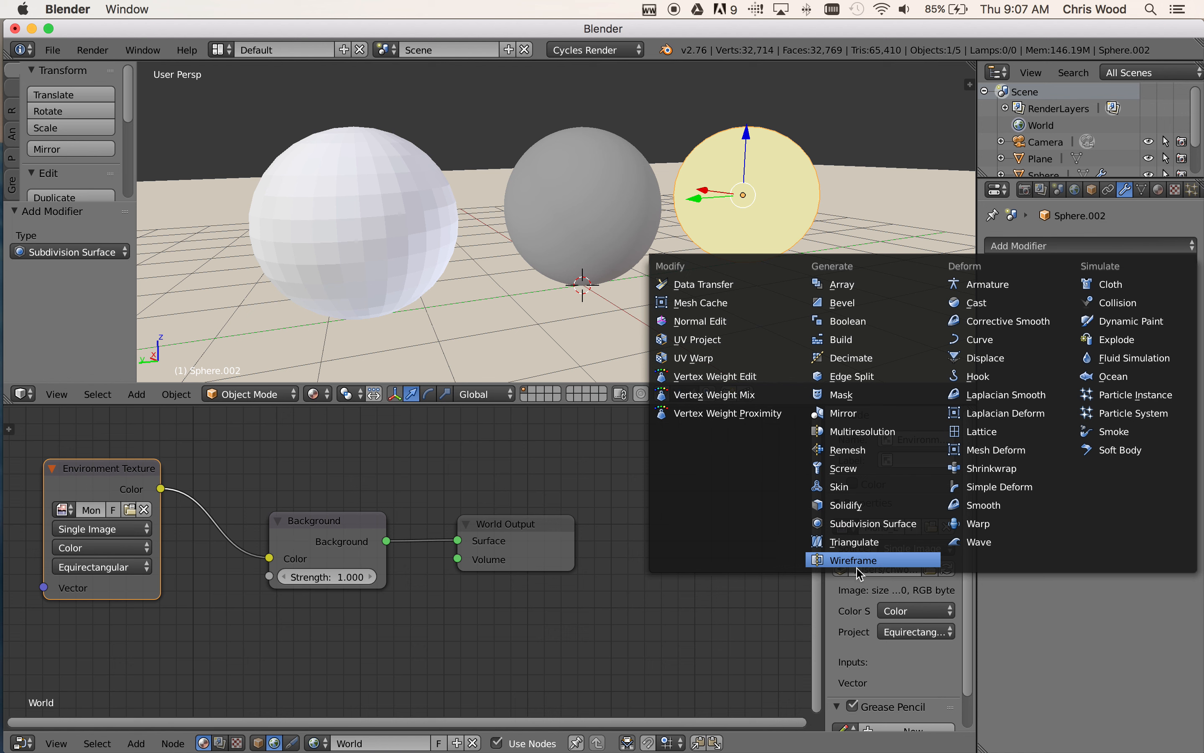
pyautogui.click(856, 524)
pyautogui.click(1083, 361)
pyautogui.click(1083, 361)
pyautogui.click(1083, 361)
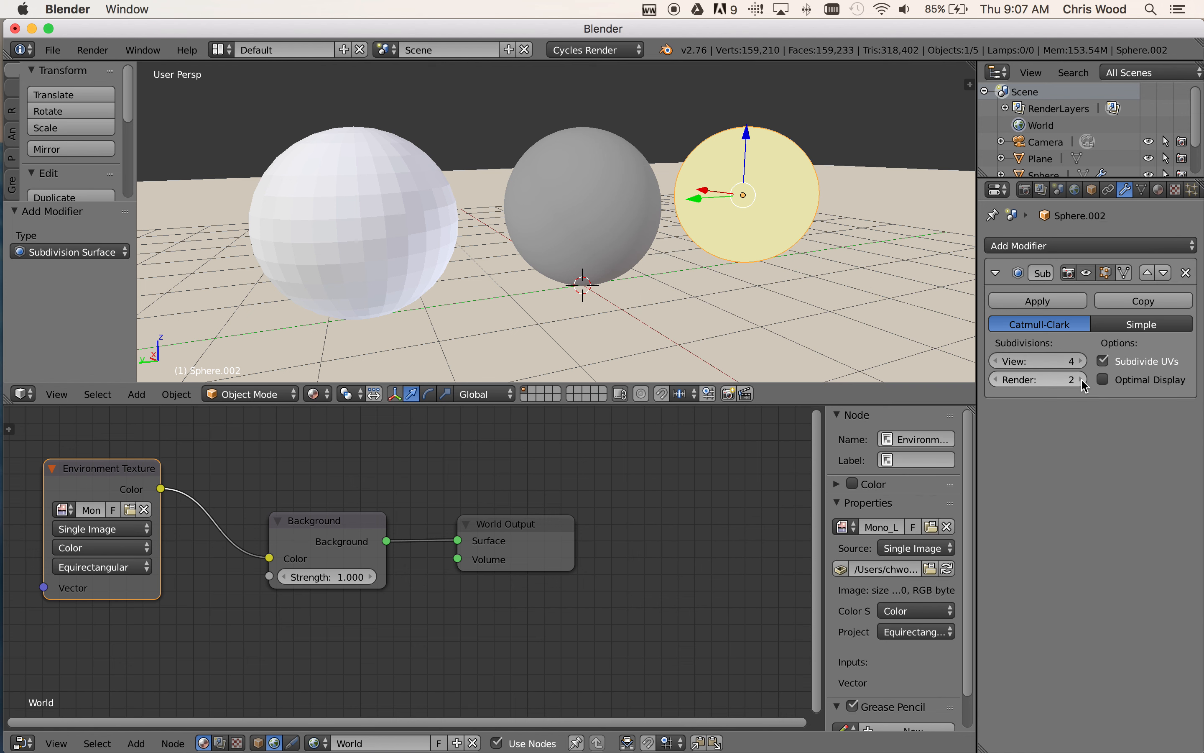
pyautogui.click(996, 364)
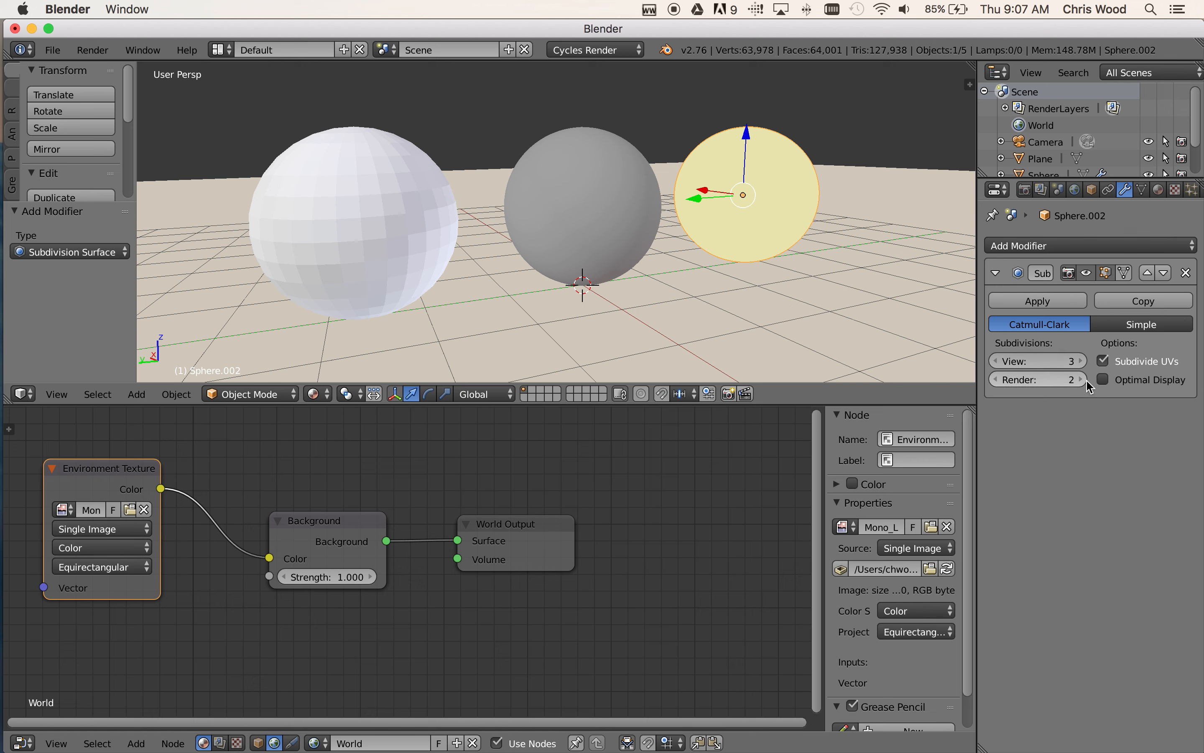
# Add a Subdivision Surface modifier to the white sphere, with both view and render subdivisions at 3
pyautogui.rightClick(364, 177)
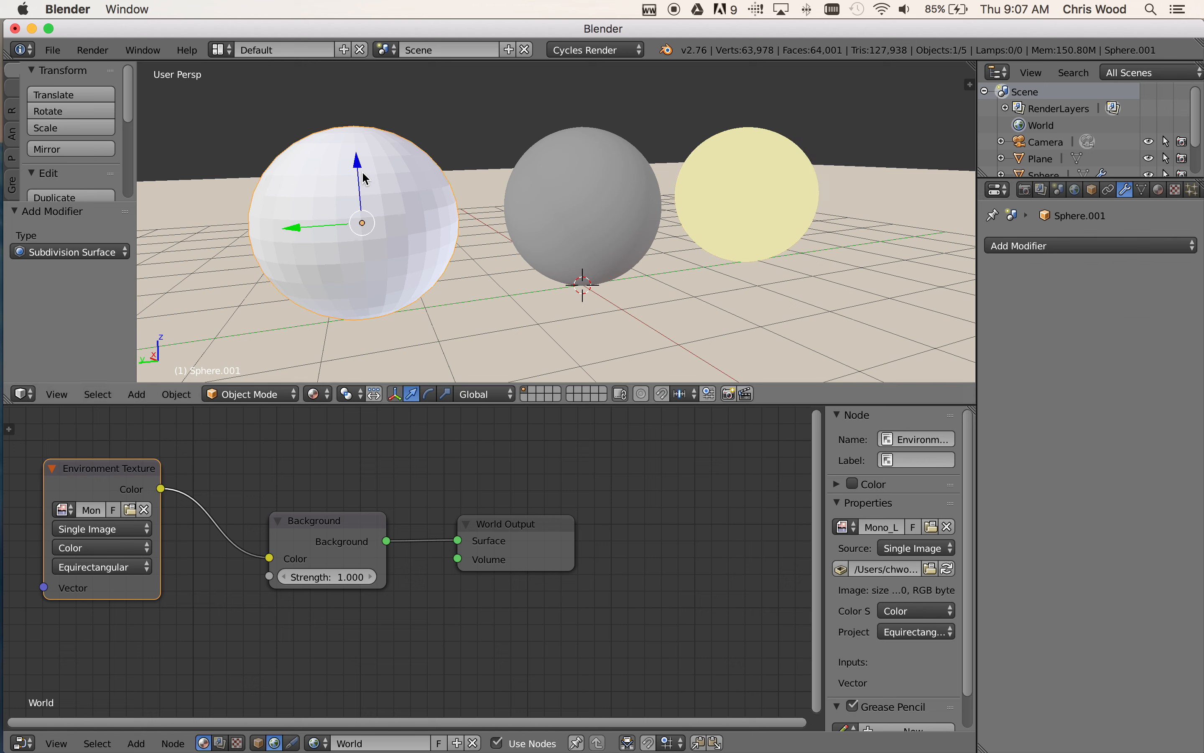
pyautogui.click(1045, 246)
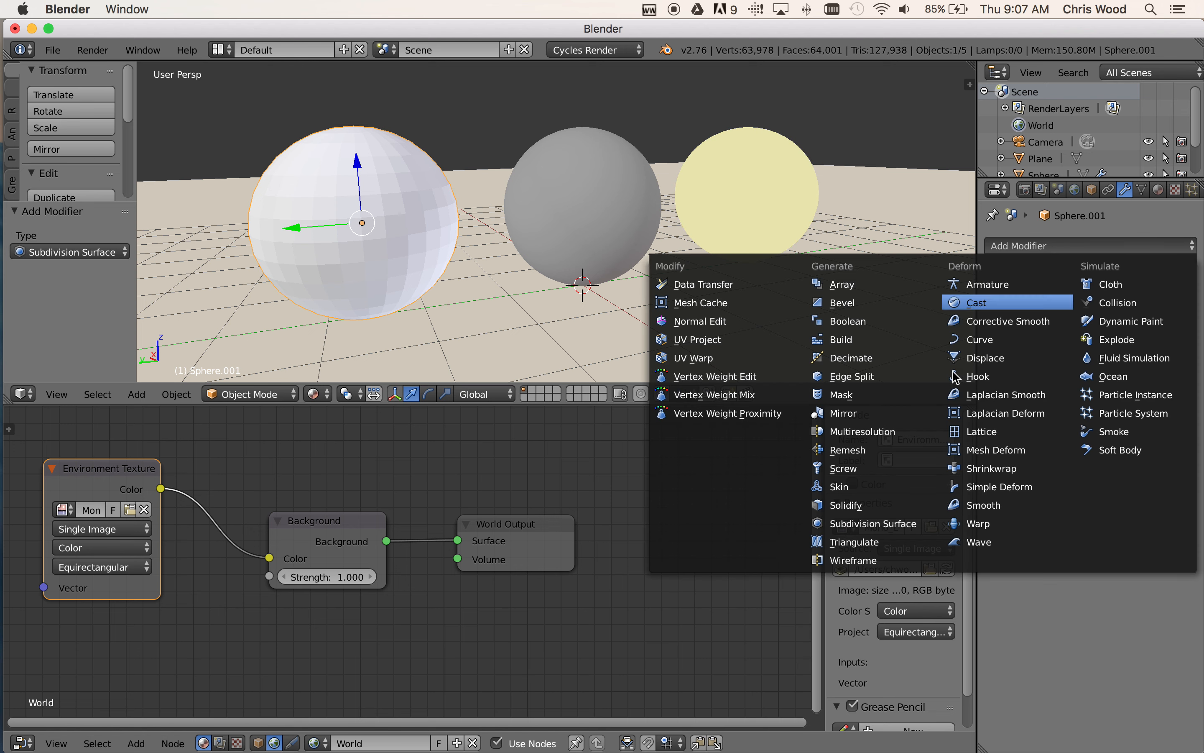
pyautogui.click(887, 528)
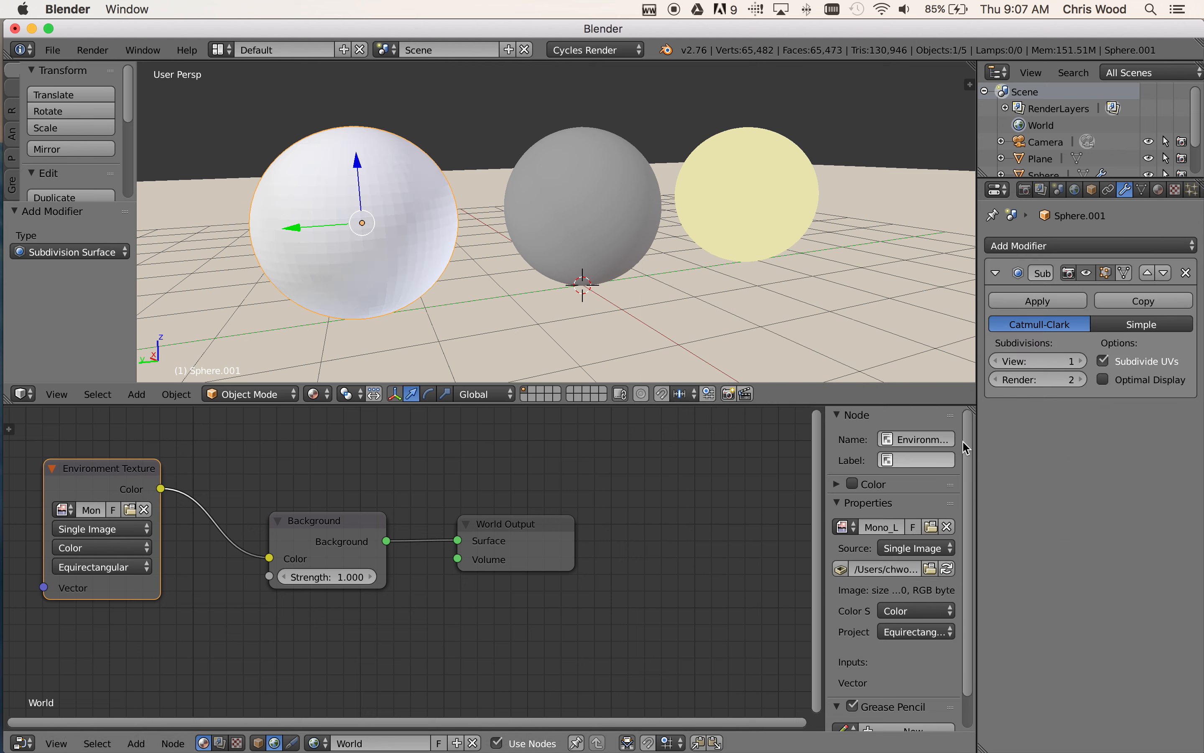
pyautogui.click(1081, 361)
pyautogui.click(1081, 362)
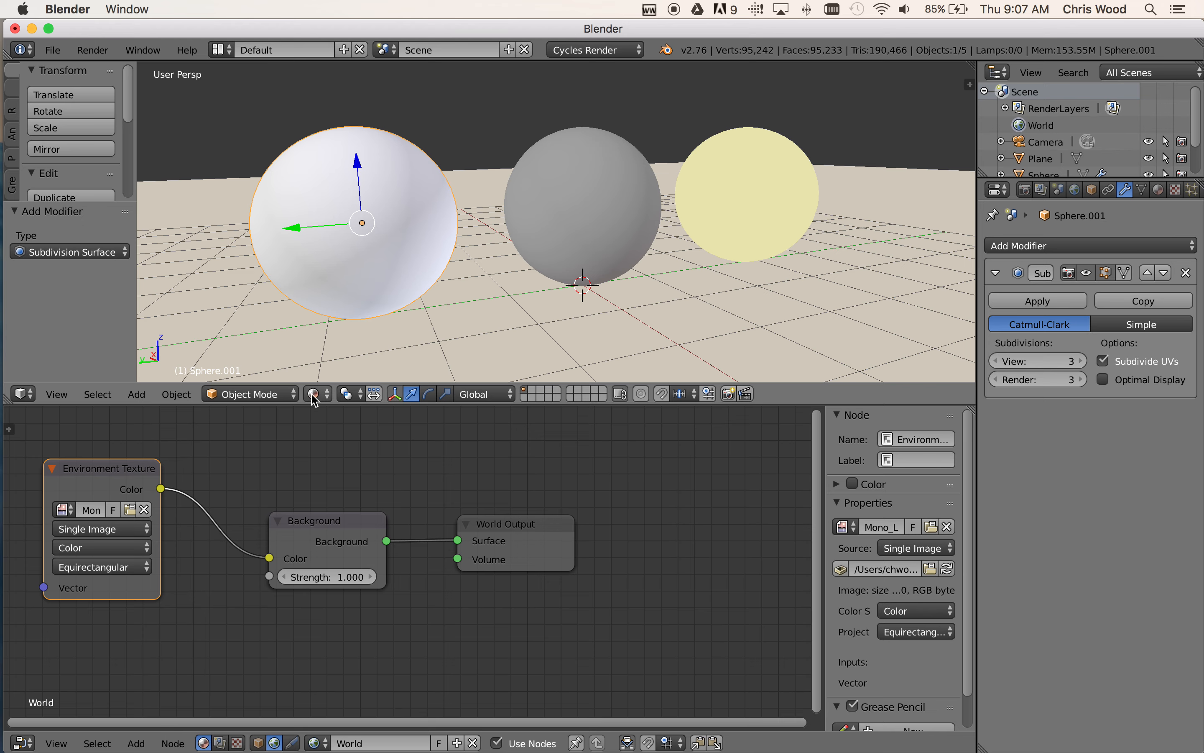
# Switch the 3D viewport back to Rendered shading with all three spheres in view
pyautogui.click(327, 395)
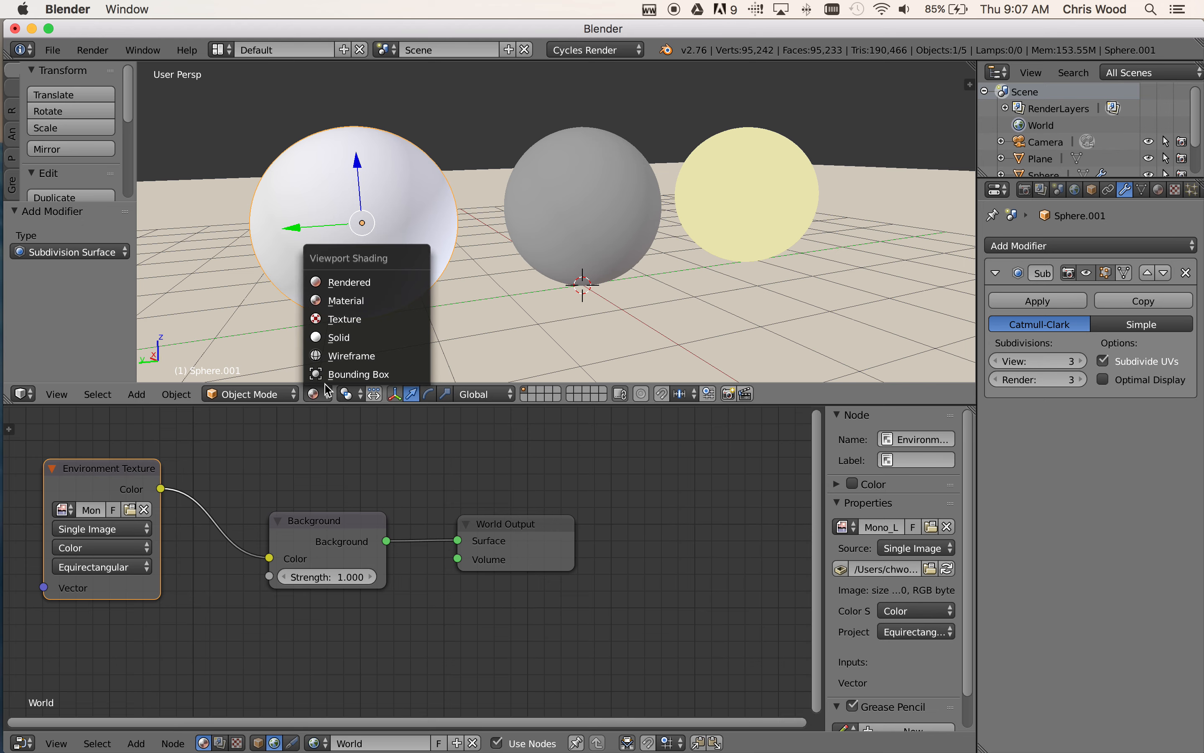
pyautogui.click(323, 283)
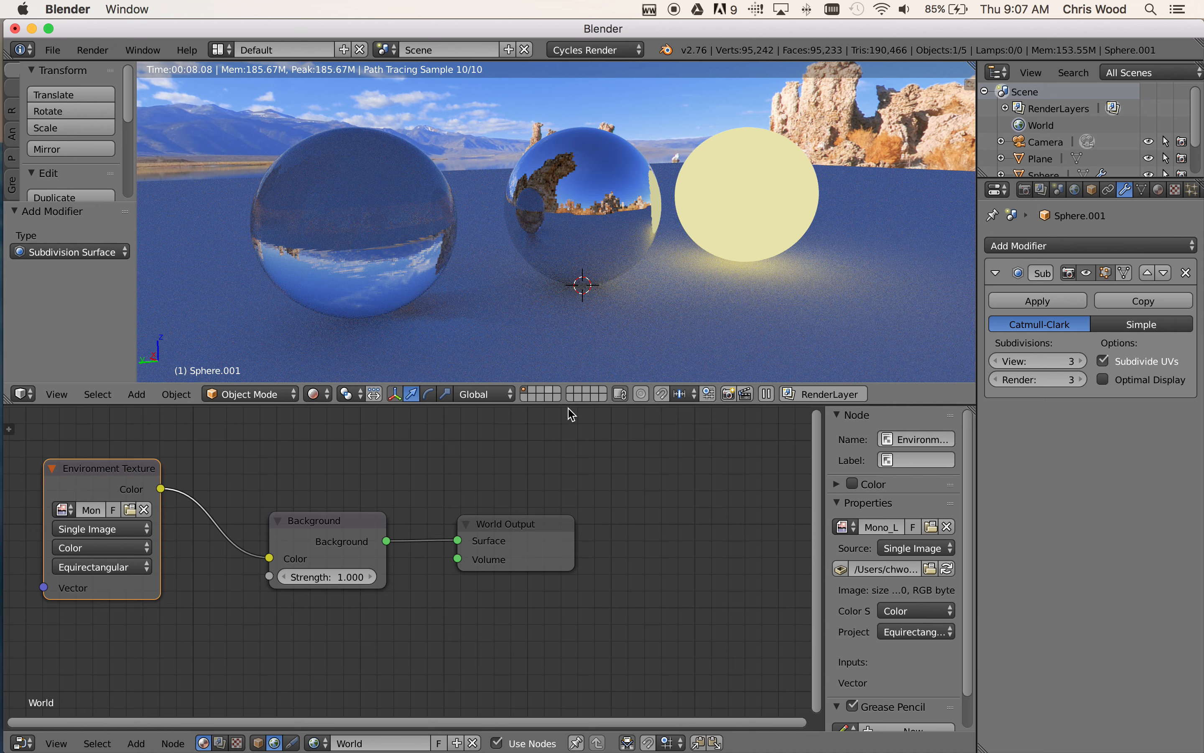
pyautogui.scroll(-5, 686, 243)
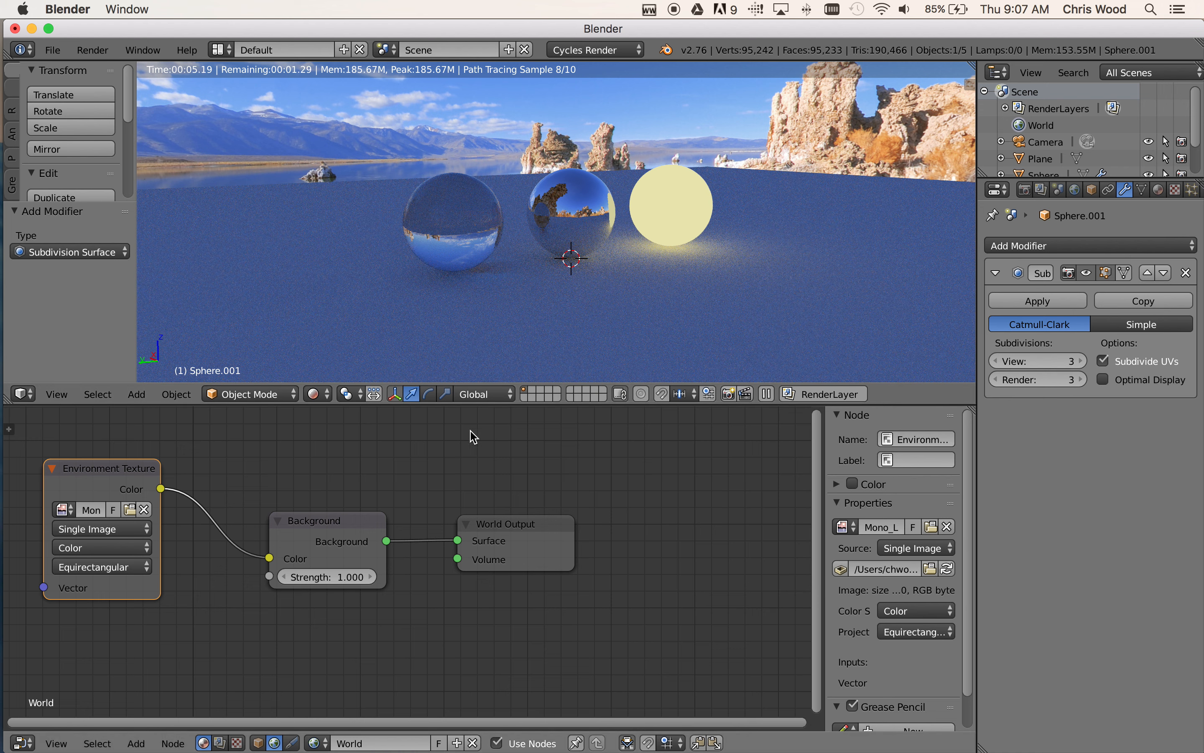
# Try Strength values of 2 and 3 on the world's Background node to brighten the environment lighting
pyautogui.click(347, 575)
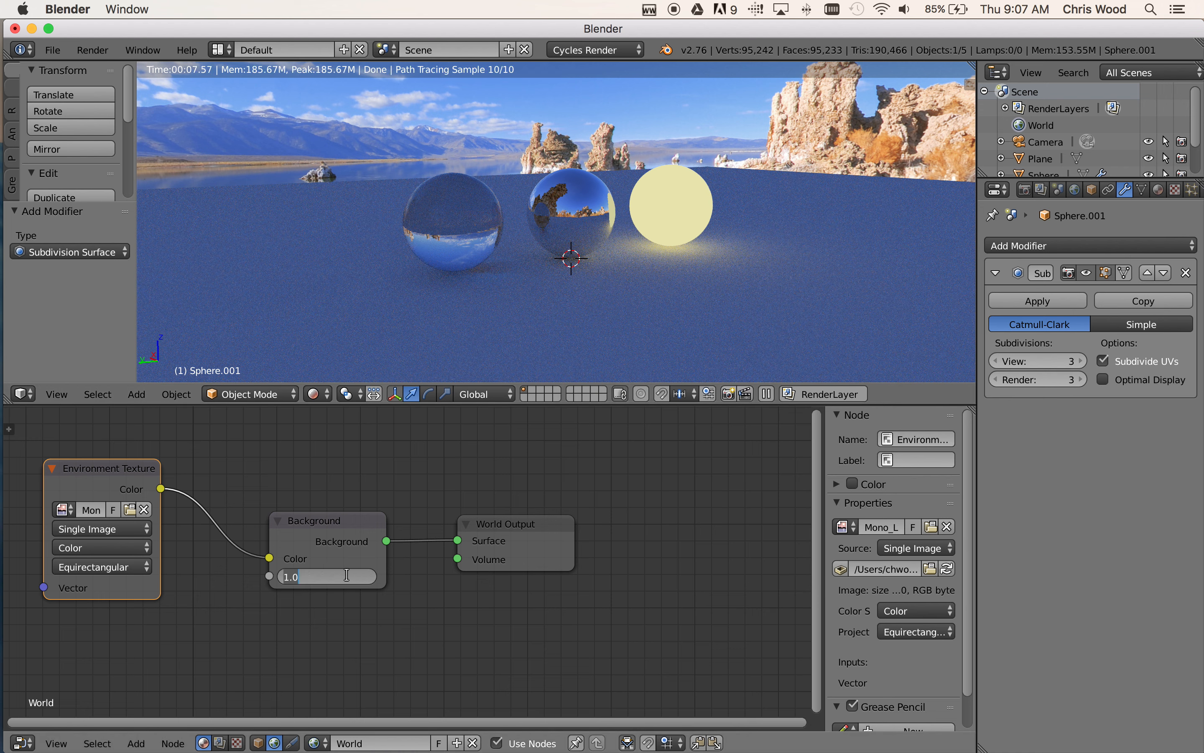
pyautogui.write('2')
pyautogui.press('Return')
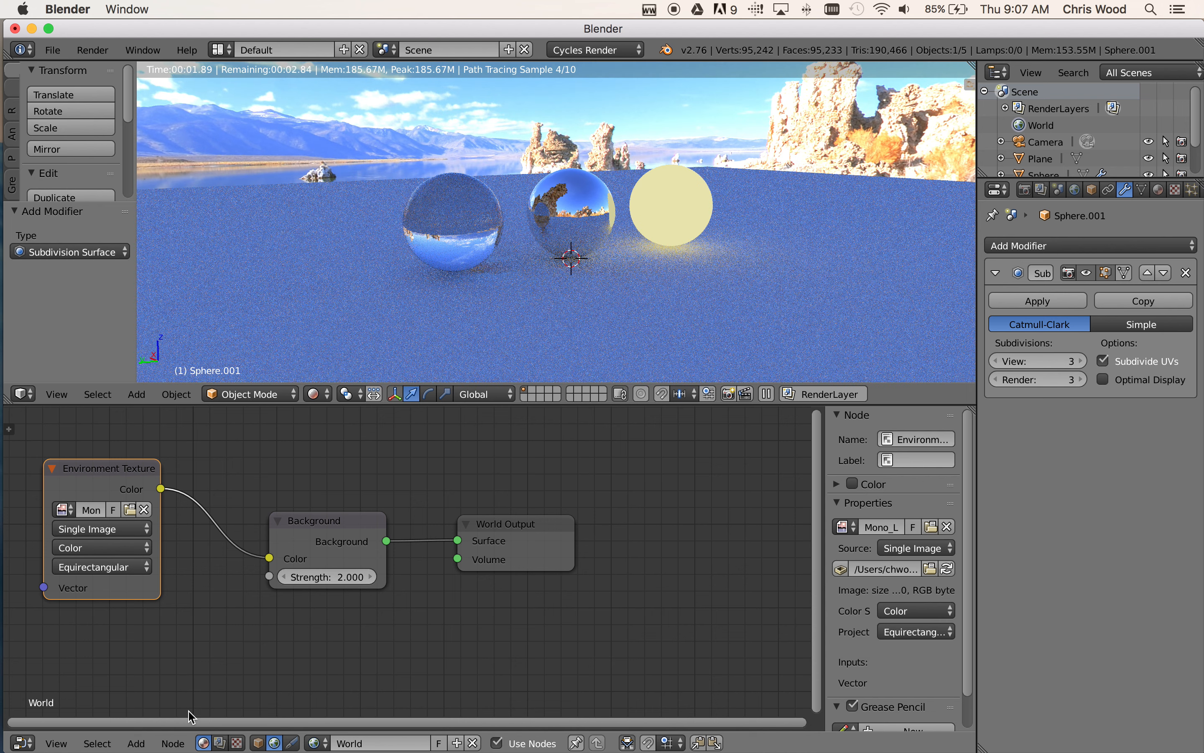
pyautogui.click(334, 576)
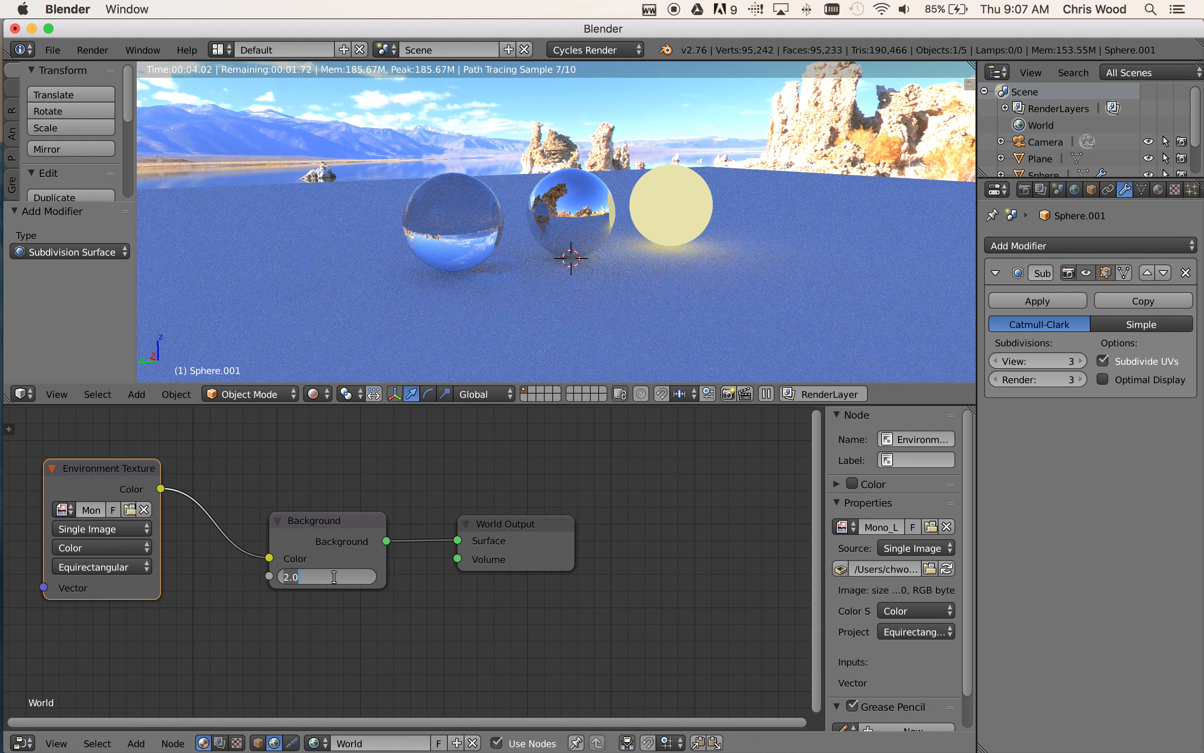
pyautogui.write('3')
pyautogui.press('Return')
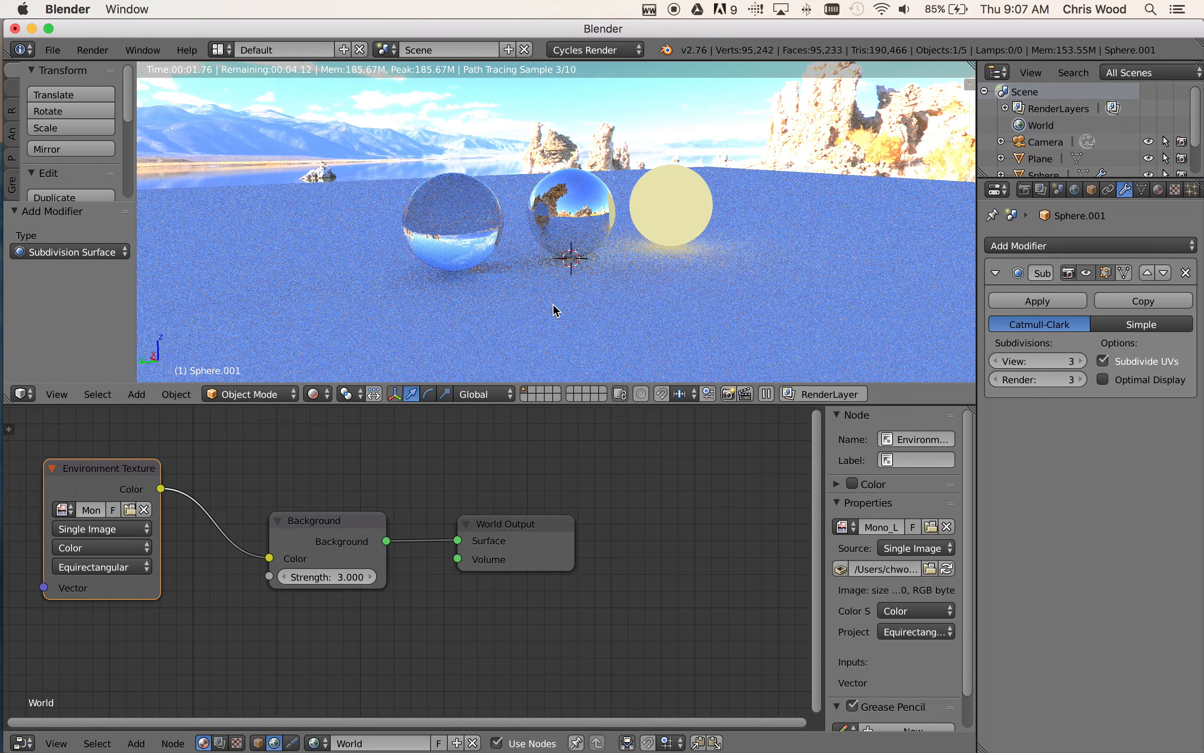
# Change the surface shader of the plane's material to Glossy BSDF
pyautogui.moveTo(564, 311); pyautogui.dragTo(477, 304, button='middle')
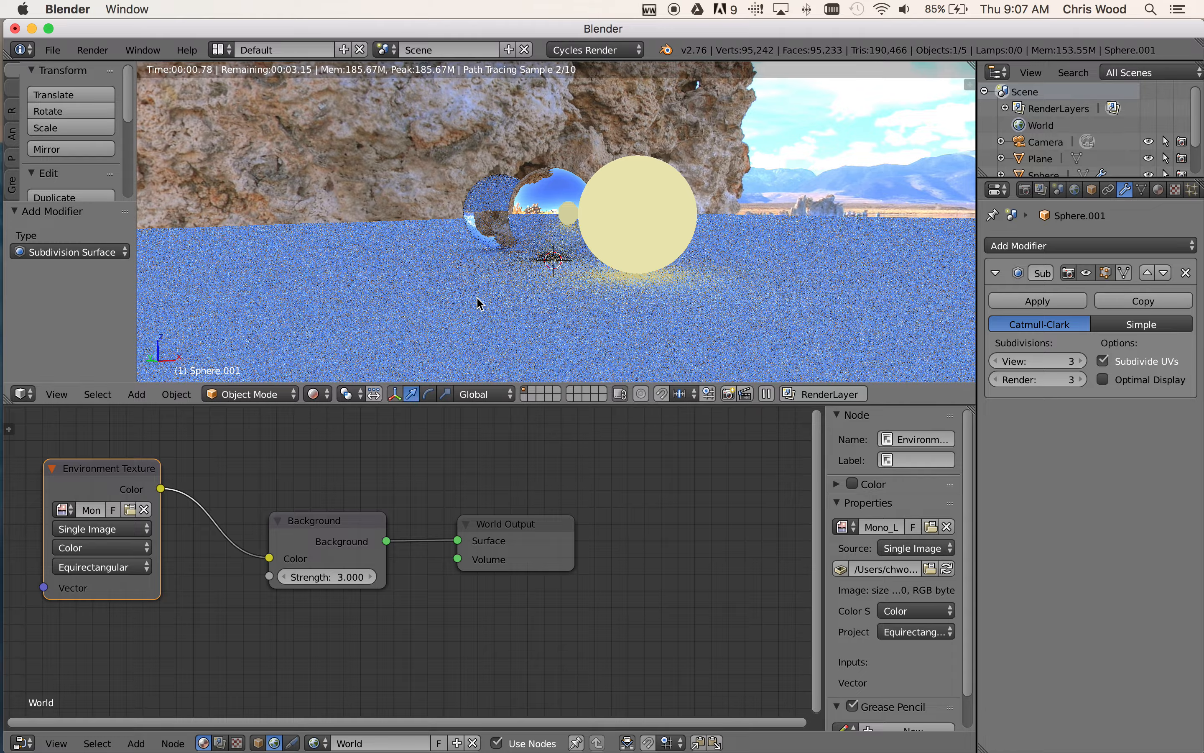
pyautogui.moveTo(756, 310); pyautogui.dragTo(450, 318, button='middle')
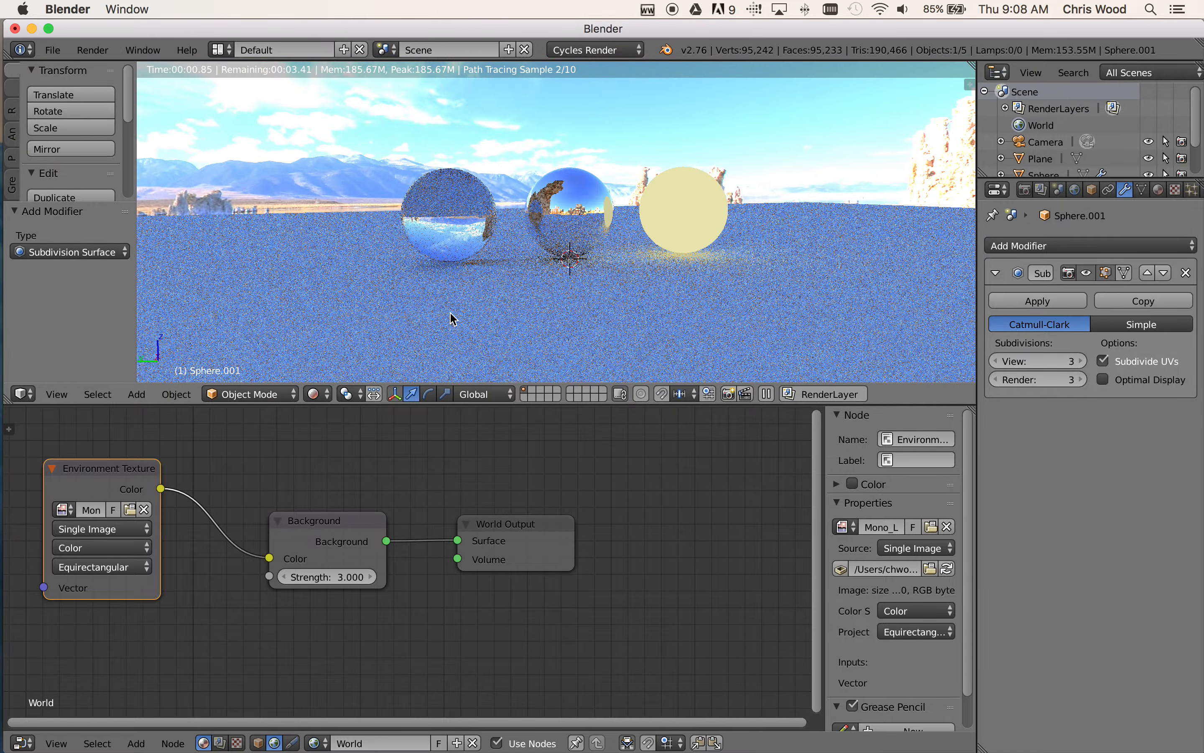
pyautogui.moveTo(570, 304); pyautogui.dragTo(548, 320, button='middle')
pyautogui.scroll(3, 626, 309)
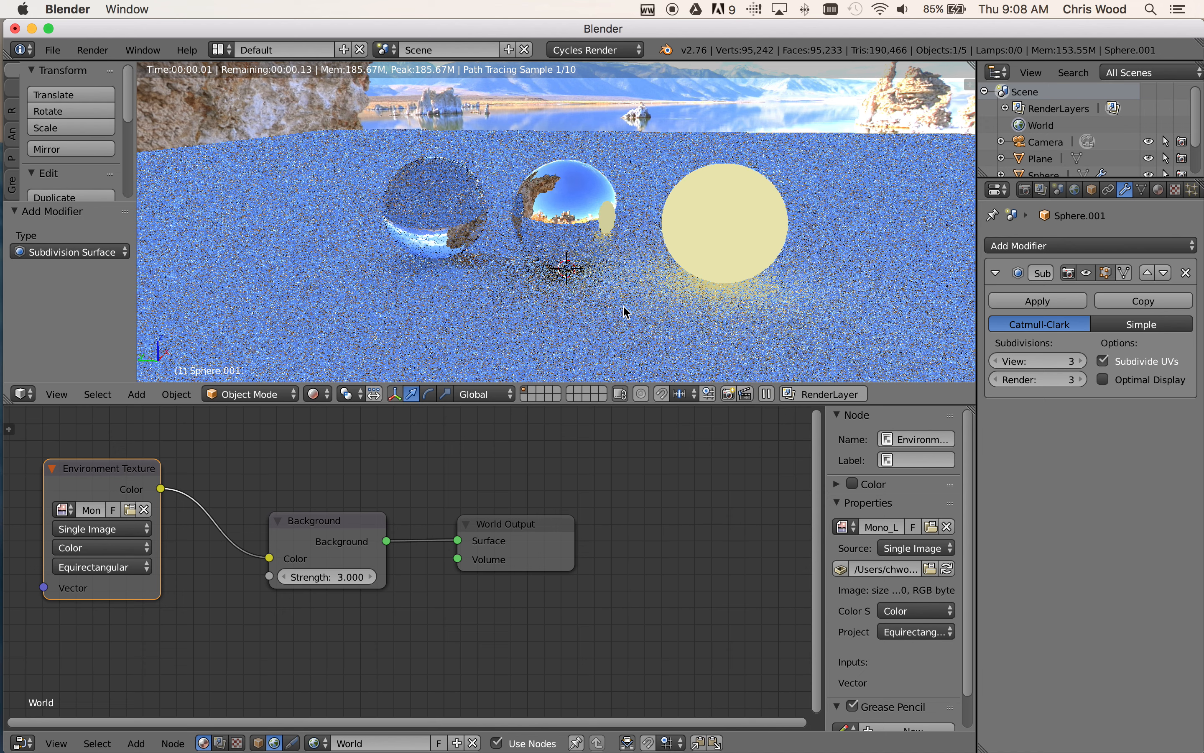
pyautogui.rightClick(281, 210)
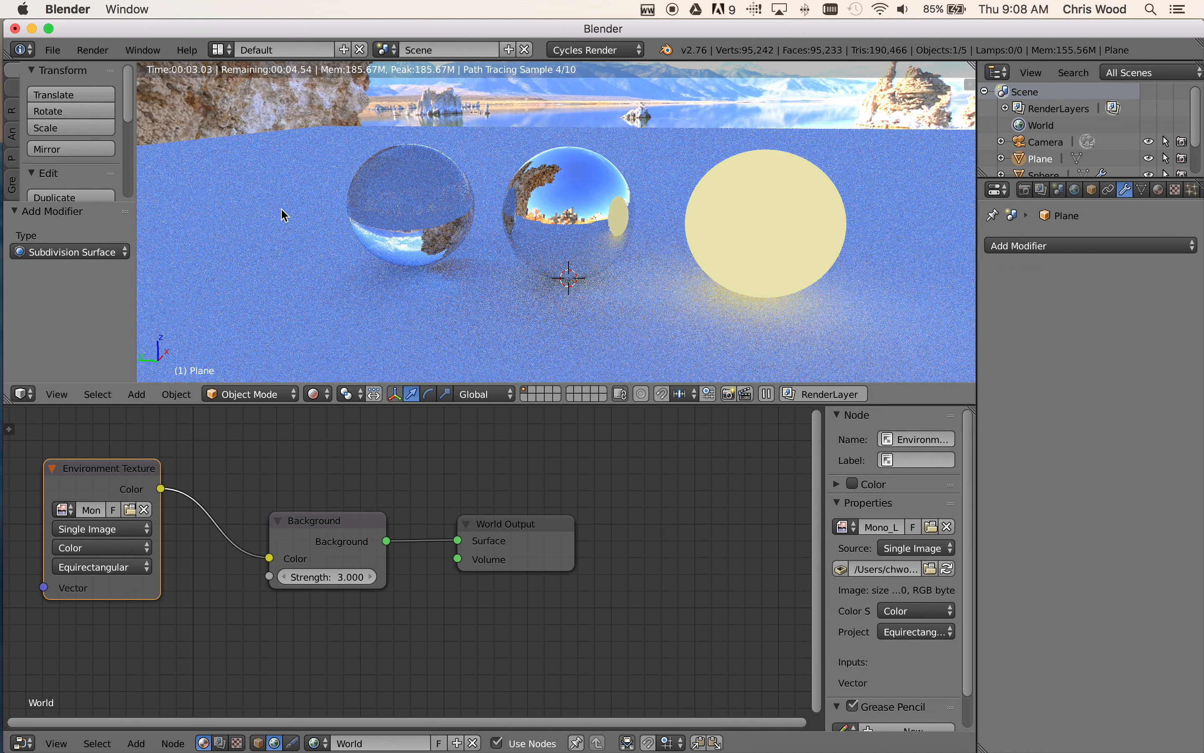
pyautogui.click(1159, 190)
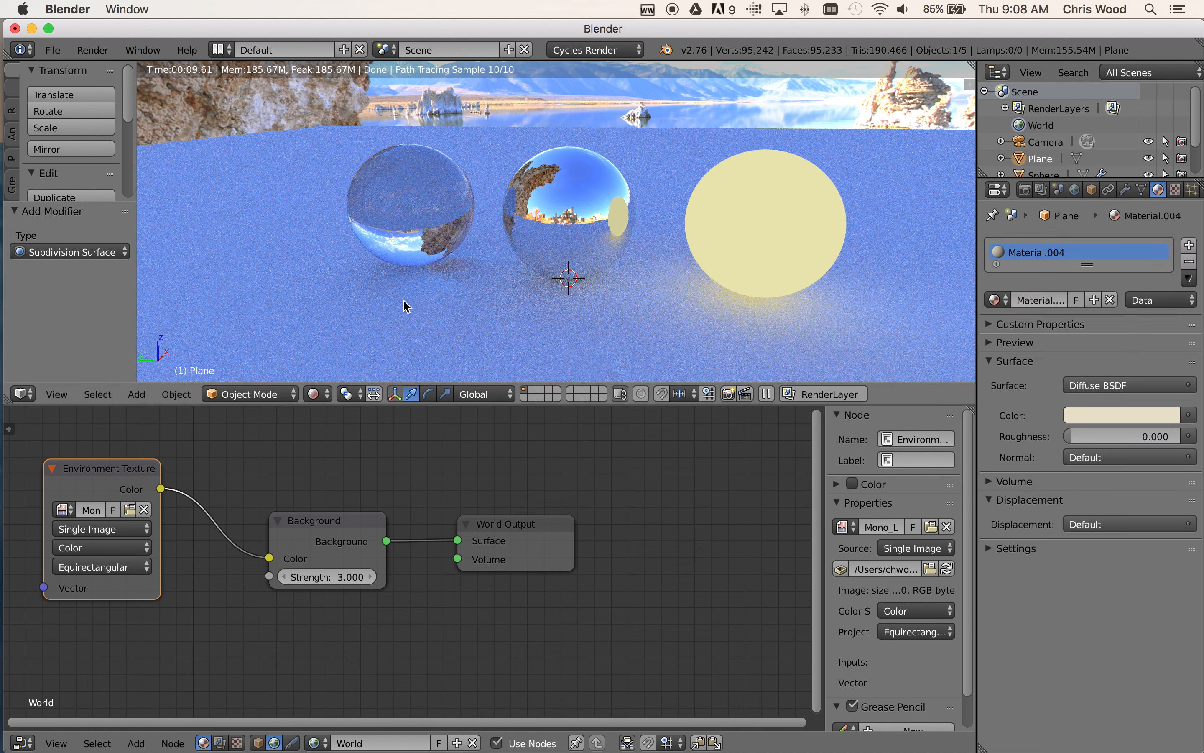
pyautogui.click(1101, 386)
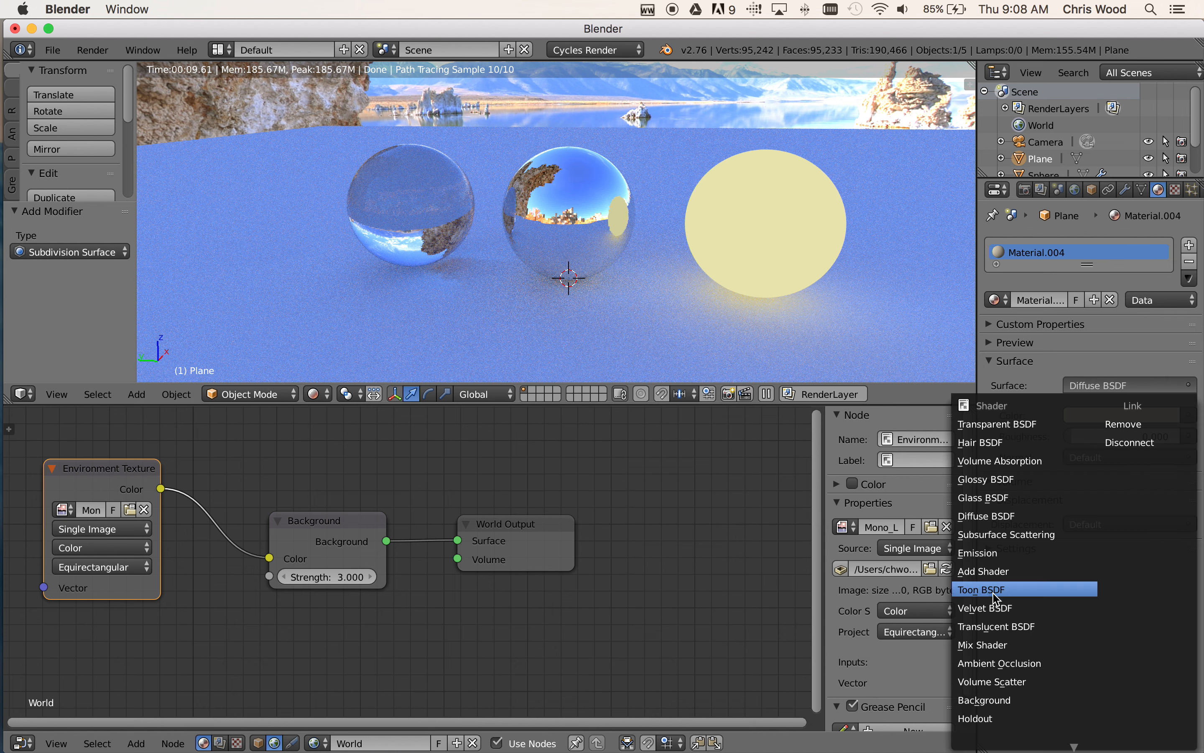
pyautogui.click(986, 478)
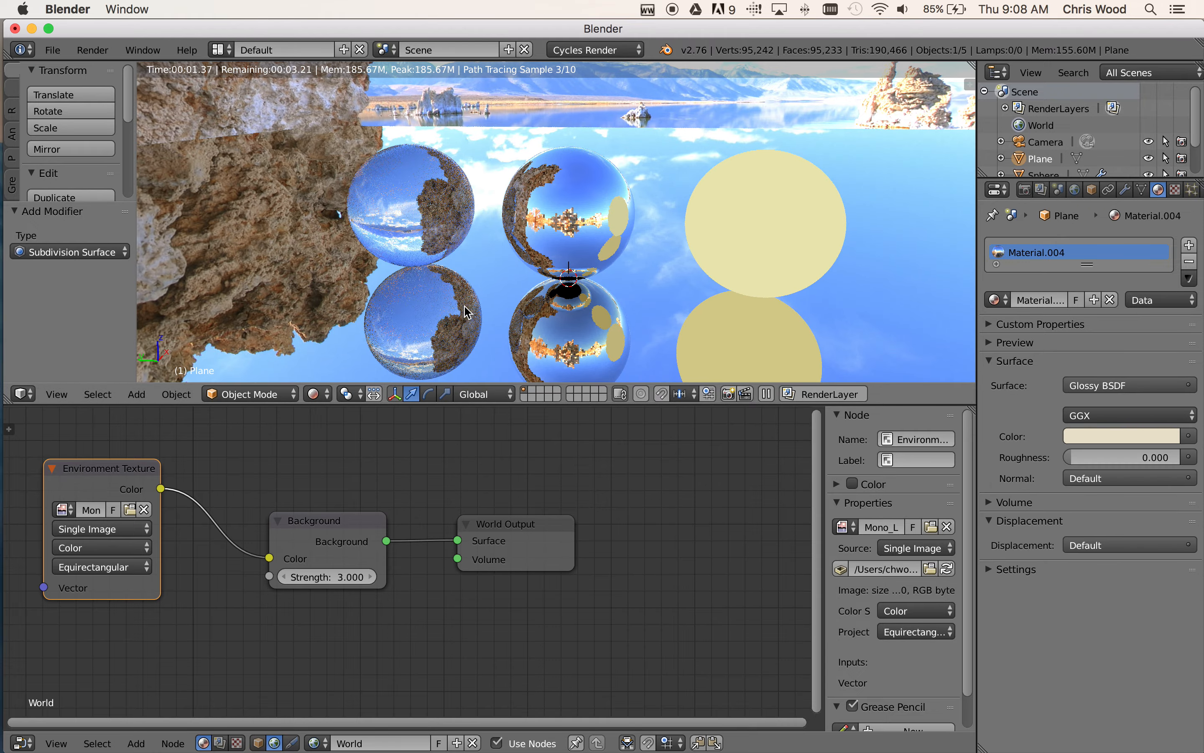
# Check the plane's reflections from the opposite side and set the Background node's Strength to 2
pyautogui.moveTo(561, 317); pyautogui.dragTo(349, 312, button='middle')
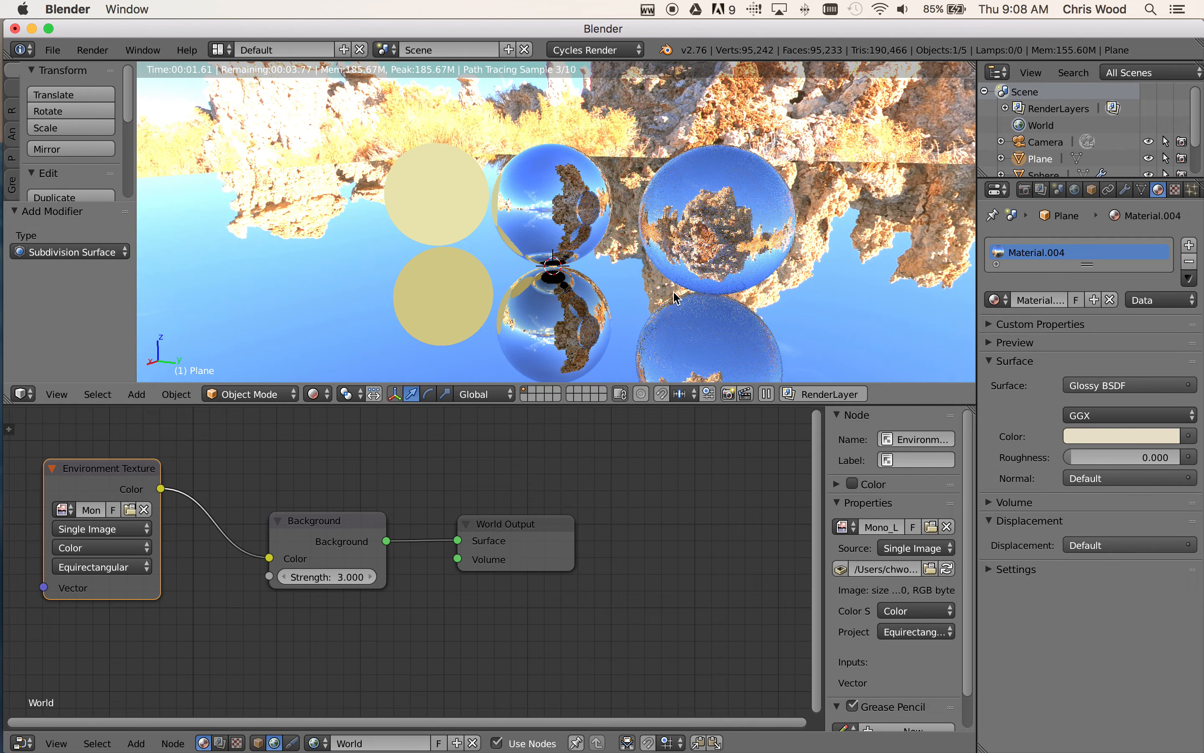
pyautogui.moveTo(457, 318); pyautogui.dragTo(677, 297, button='middle')
pyautogui.scroll(3, 674, 291)
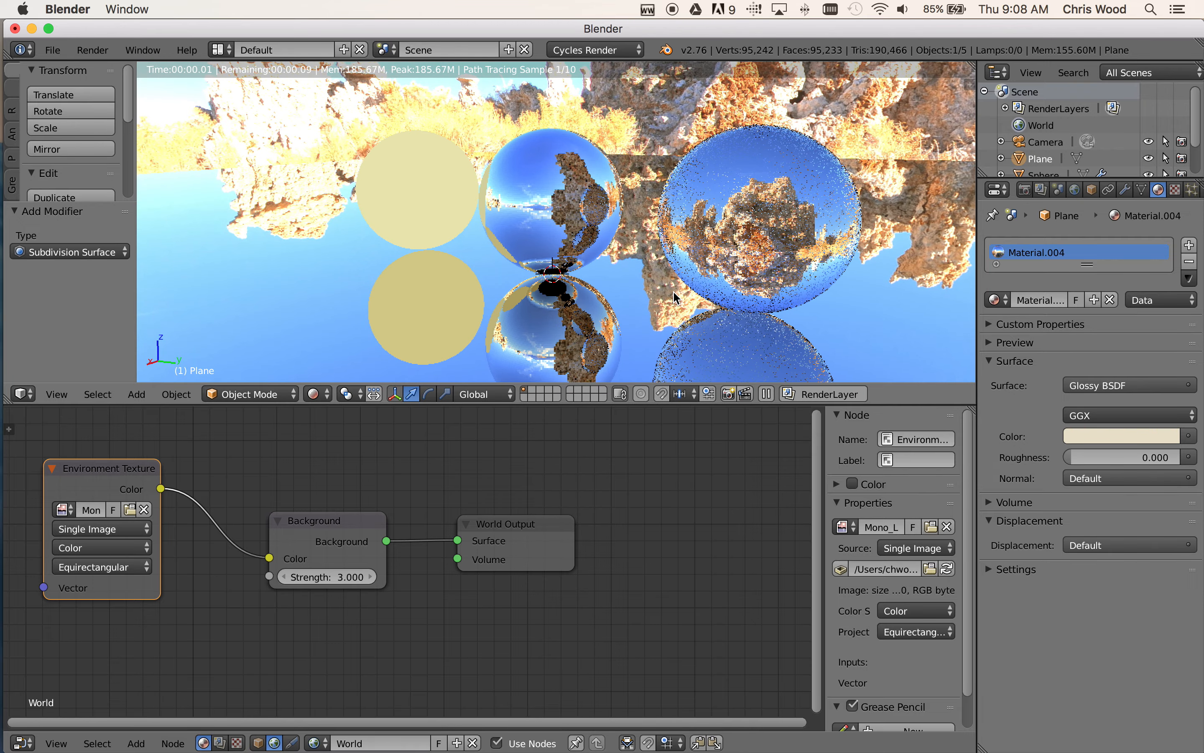
pyautogui.click(342, 578)
pyautogui.write('3.0')
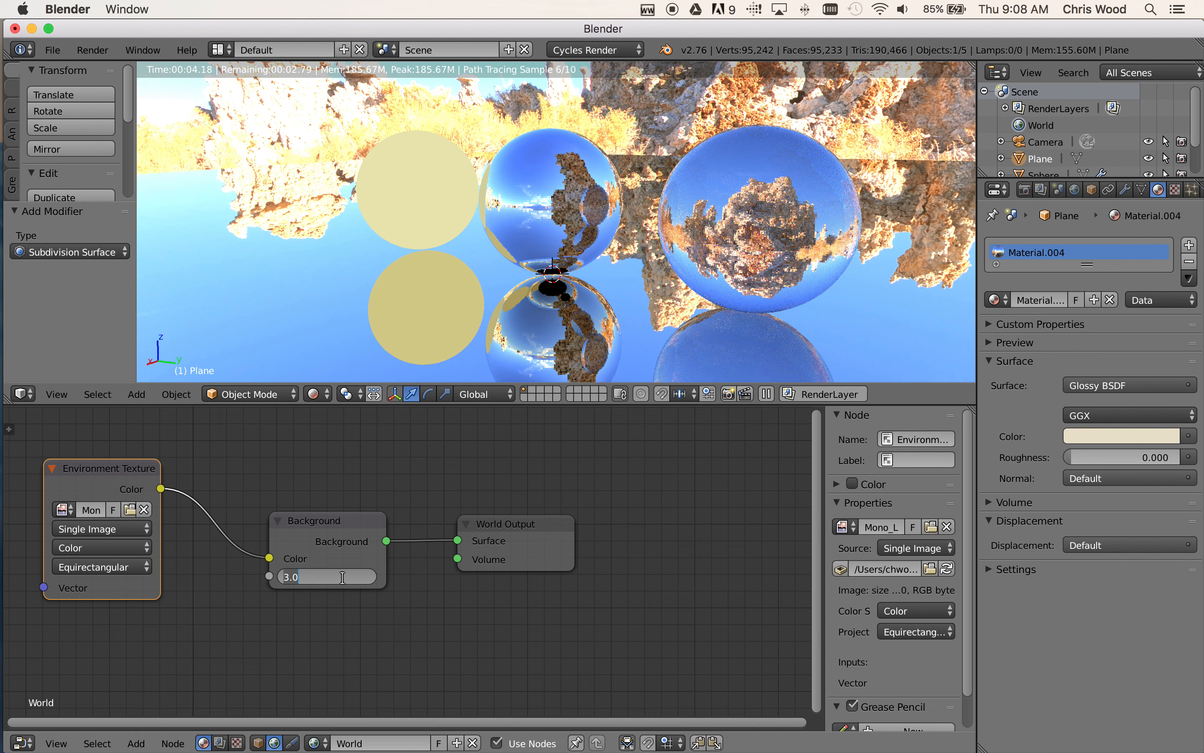
pyautogui.write('2')
pyautogui.press('Return')
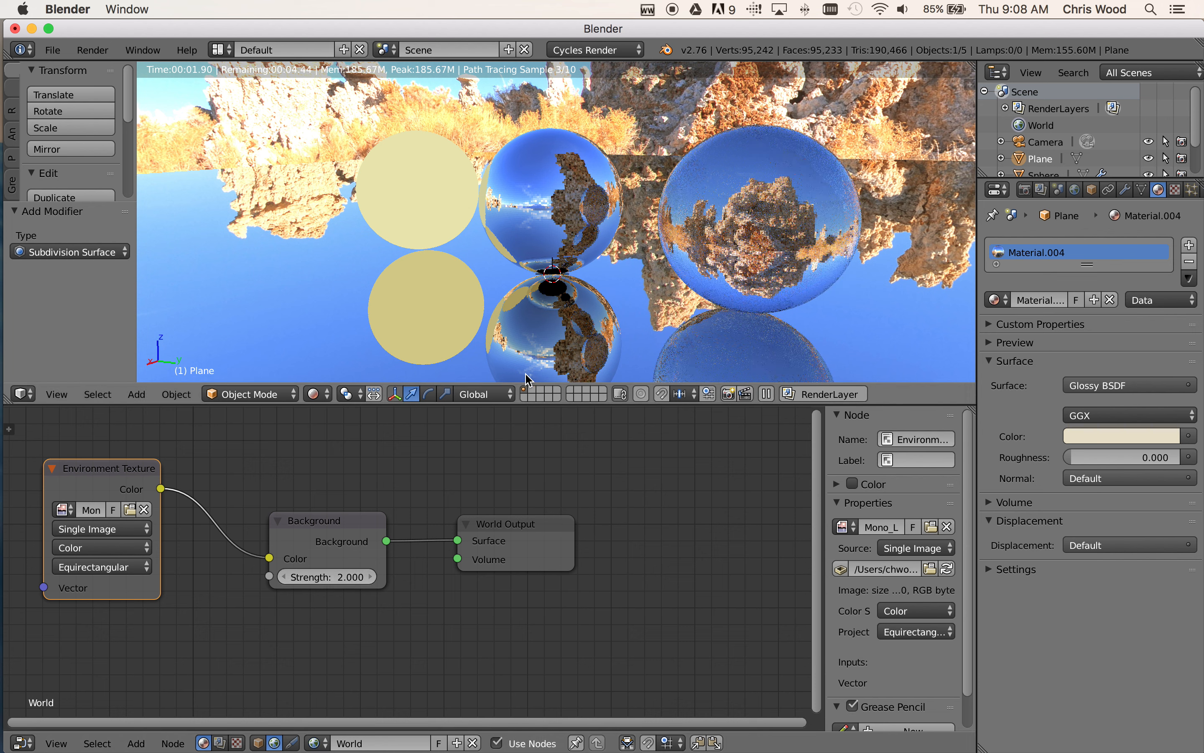
# Move the World Output and Background nodes up and apart, level with the Environment Texture node
pyautogui.moveTo(511, 521); pyautogui.dragTo(596, 468)
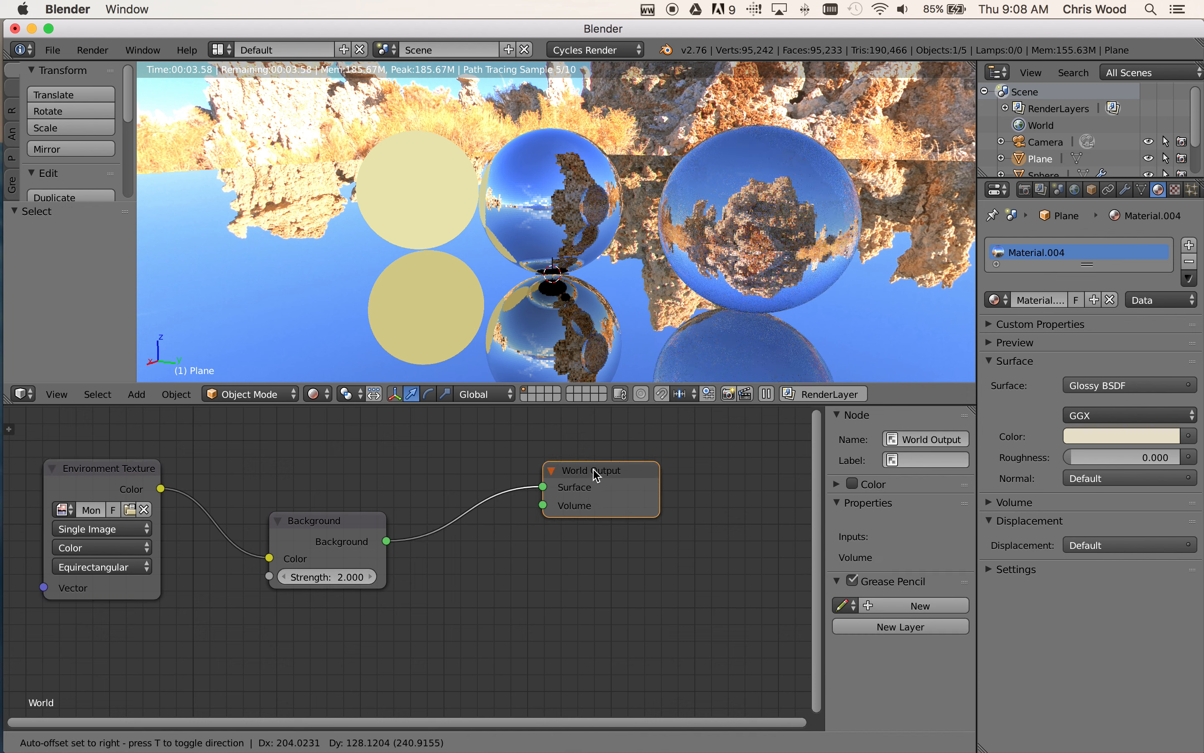
pyautogui.moveTo(311, 521); pyautogui.dragTo(359, 471)
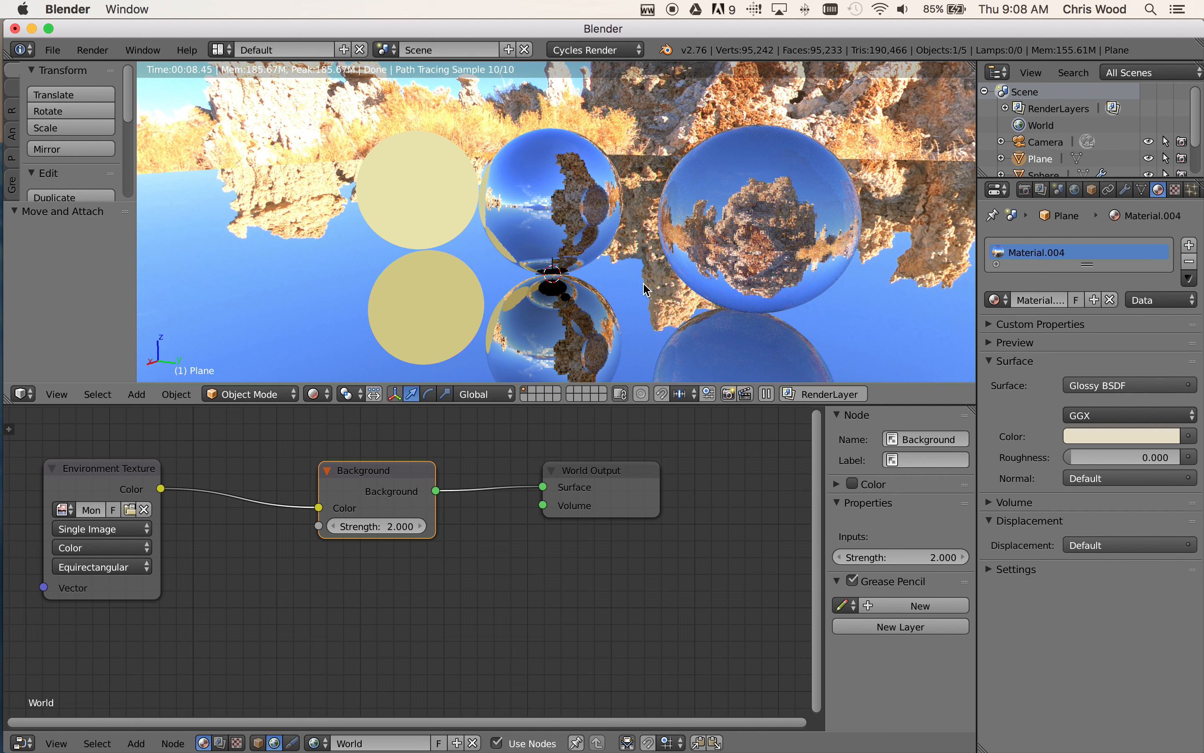
# Move the Background and World Output nodes farther away from the Environment Texture node to make room between them
pyautogui.moveTo(370, 477); pyautogui.dragTo(426, 468)
pyautogui.moveTo(572, 470); pyautogui.dragTo(637, 468)
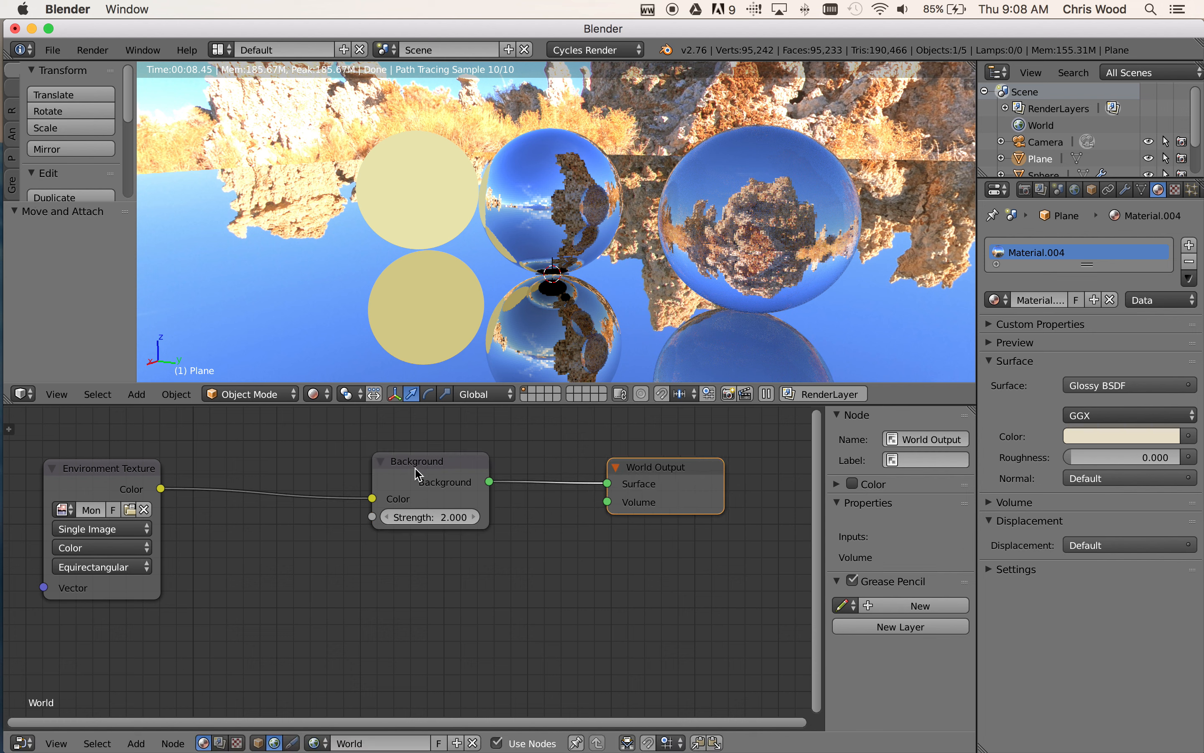
pyautogui.moveTo(422, 469)
pyautogui.mouseDown()
pyautogui.moveTo(506, 469)
pyautogui.moveTo(440, 471)
pyautogui.mouseUp()
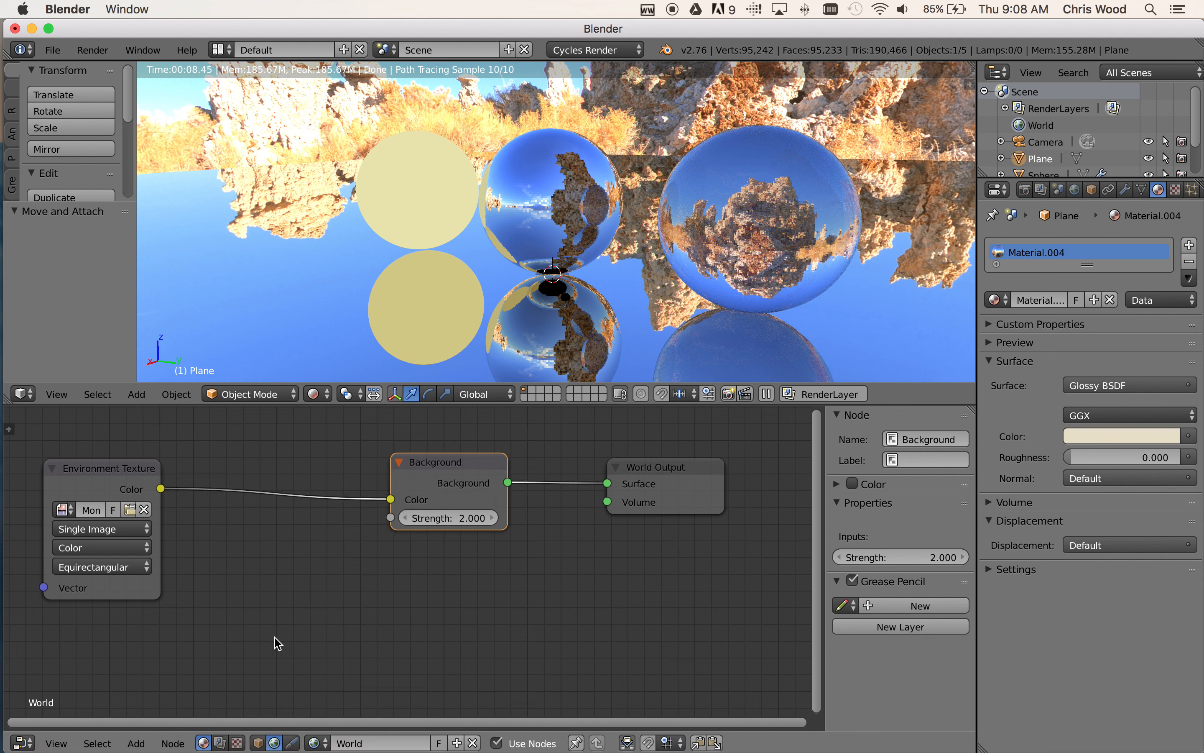
# Add a Math converter node below the Environment Texture and Background nodes, and place a duplicate of it alongside
pyautogui.click(131, 745)
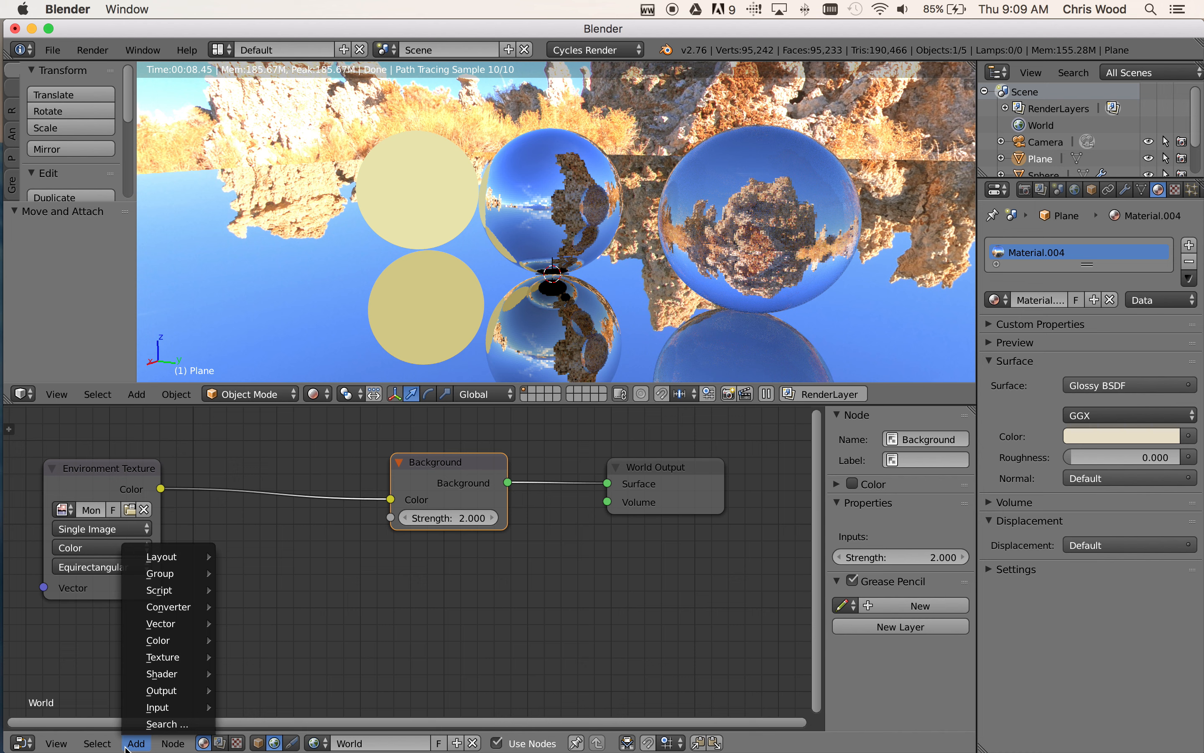
pyautogui.moveTo(146, 706)
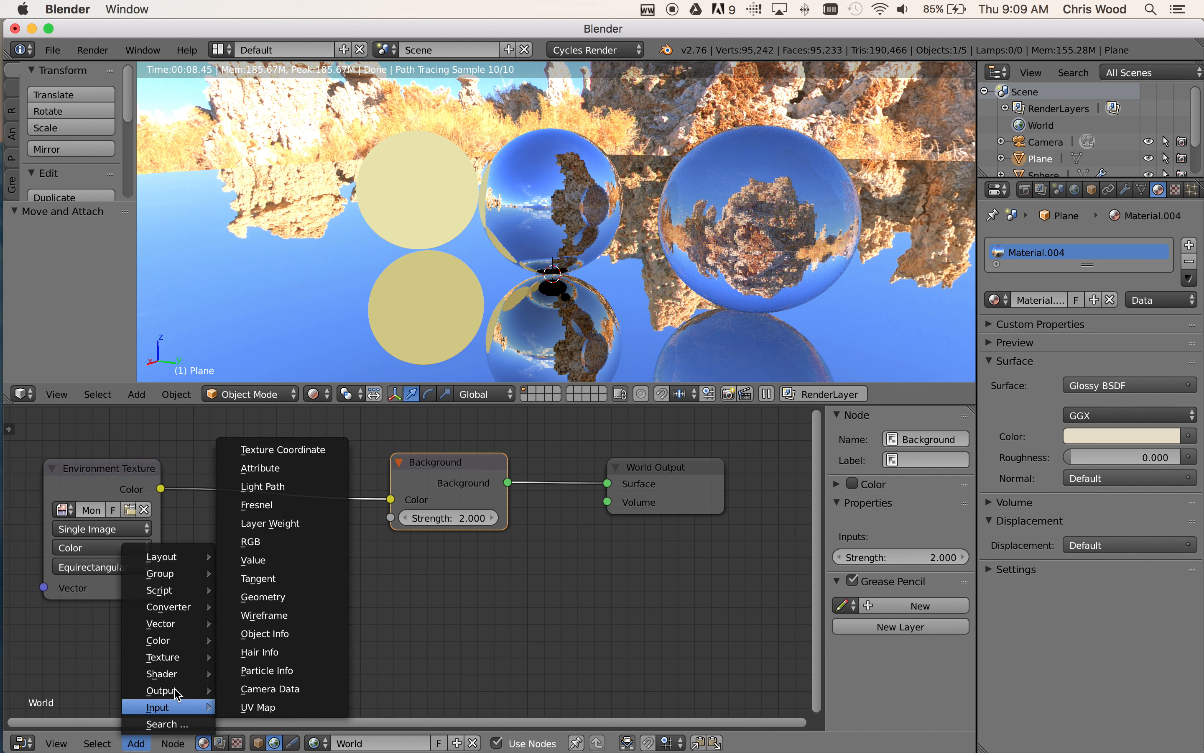
pyautogui.moveTo(178, 693)
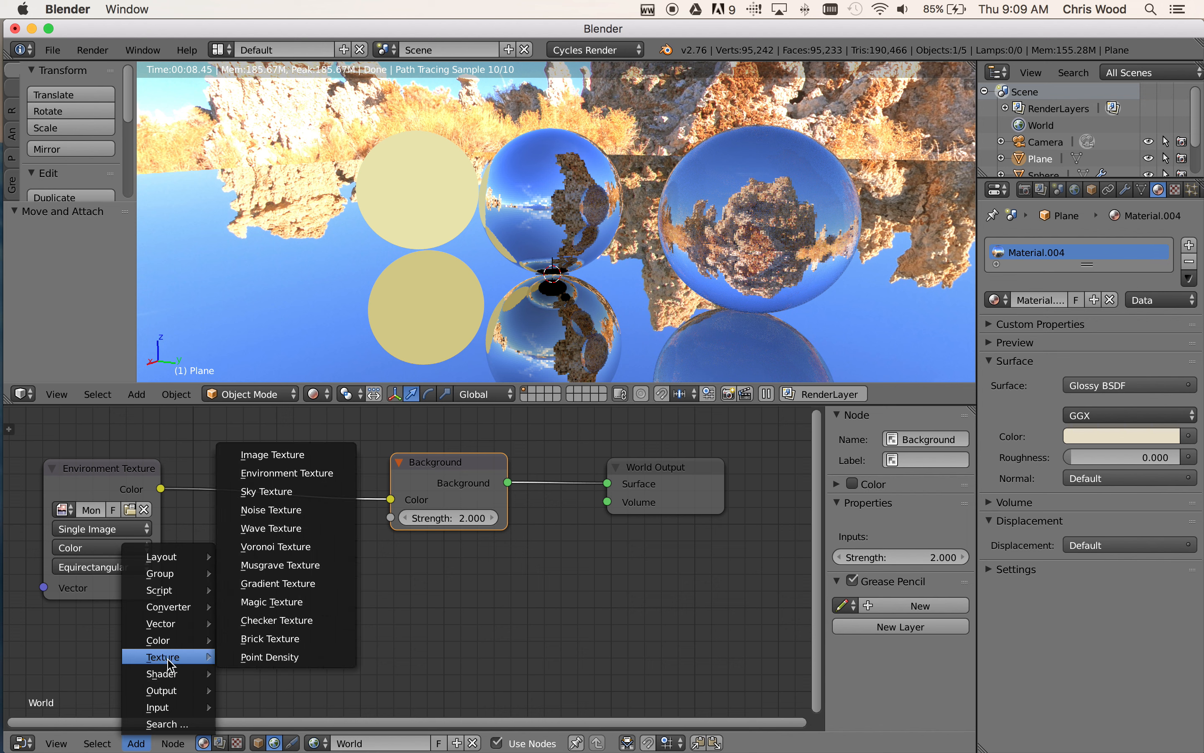
pyautogui.moveTo(163, 632)
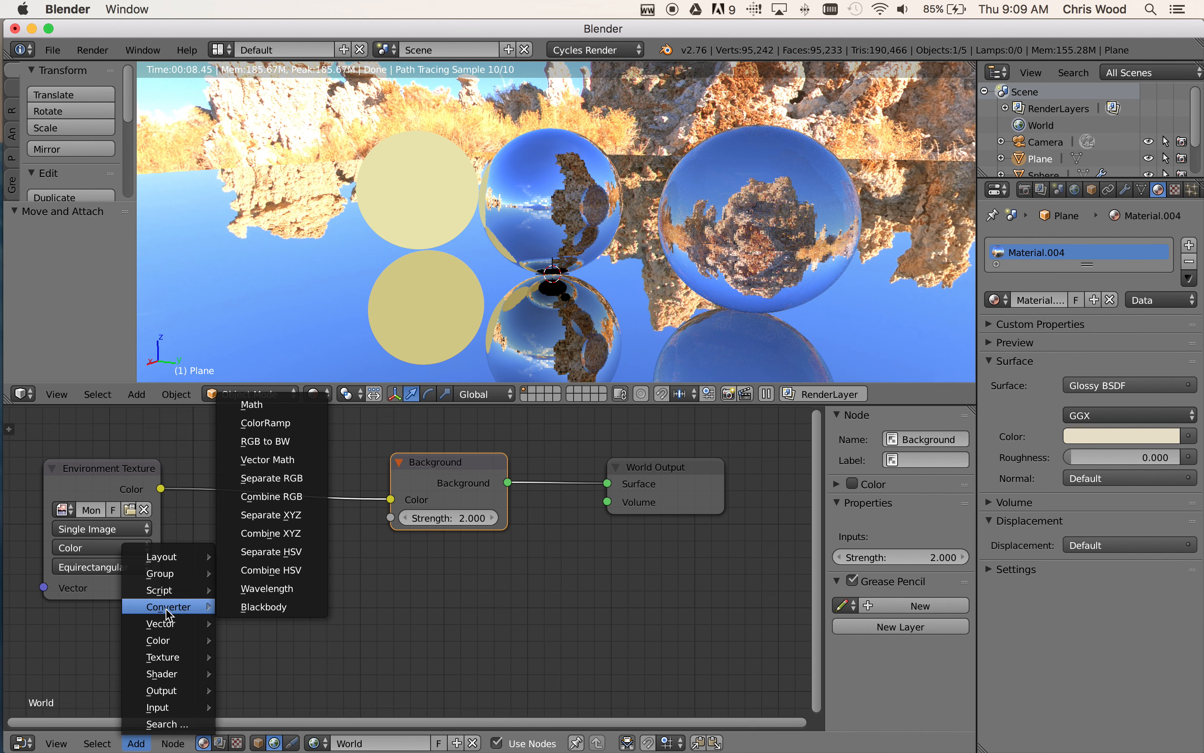
pyautogui.click(252, 405)
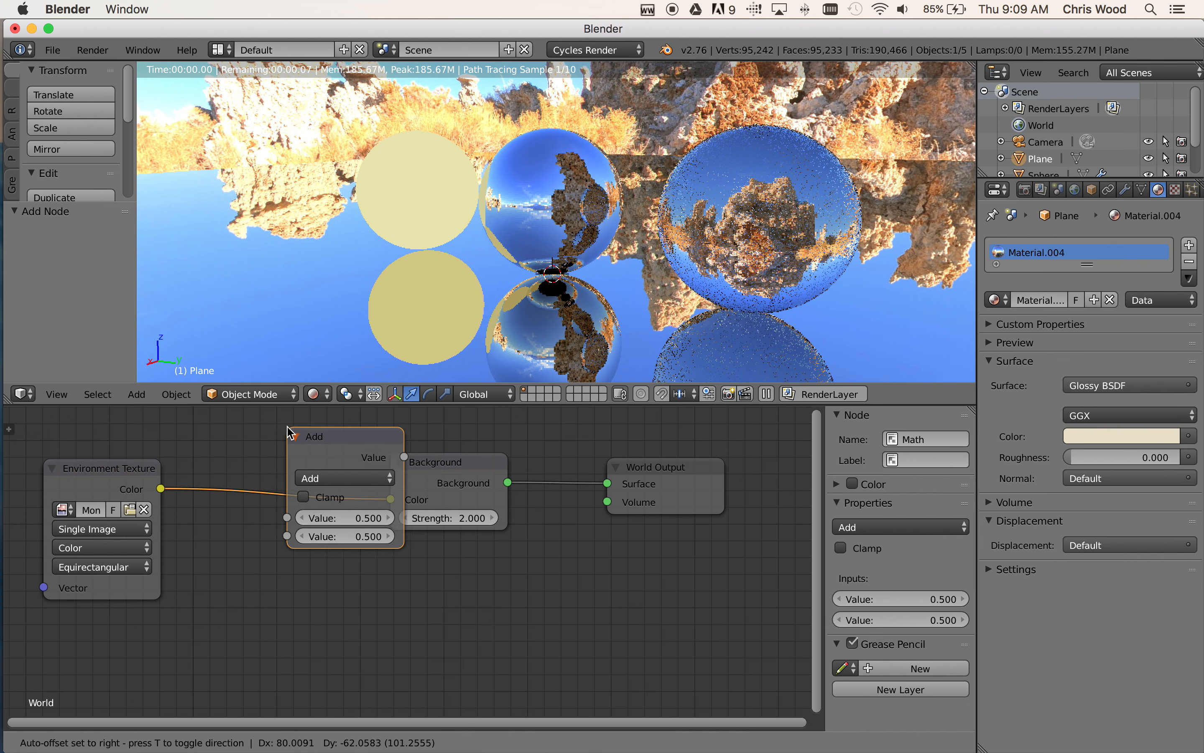
pyautogui.click(240, 569)
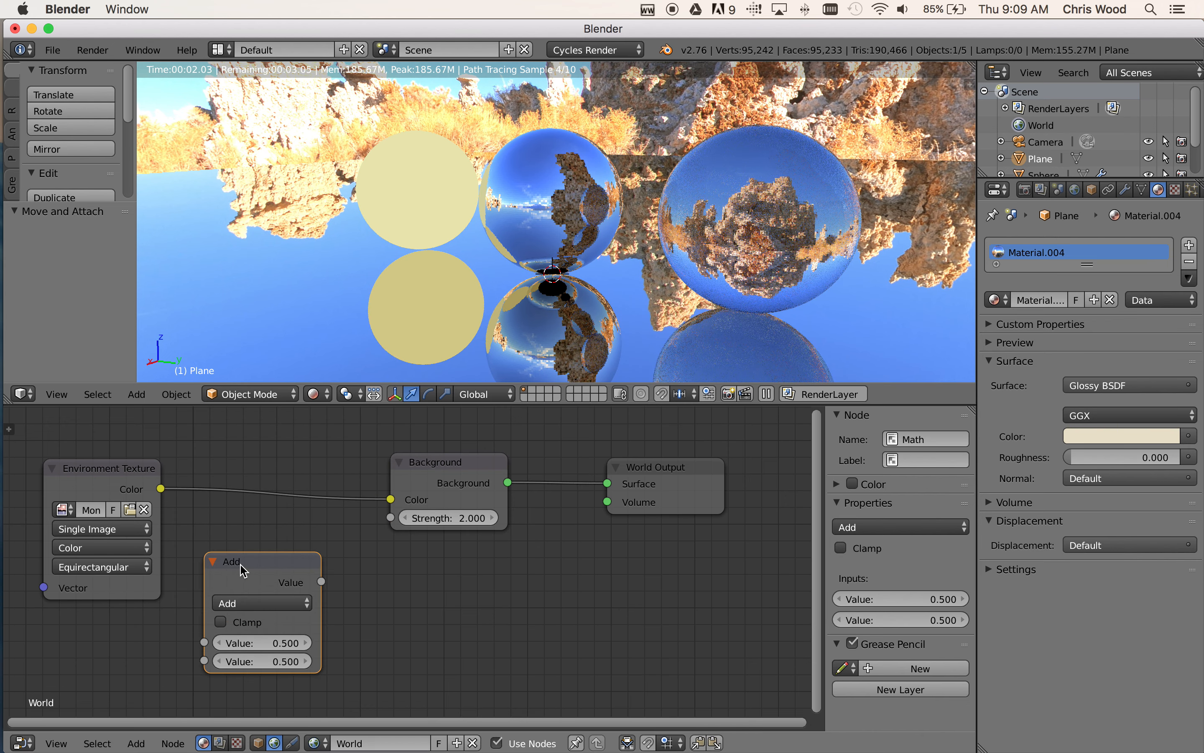
pyautogui.hotkey('shift', 'd')
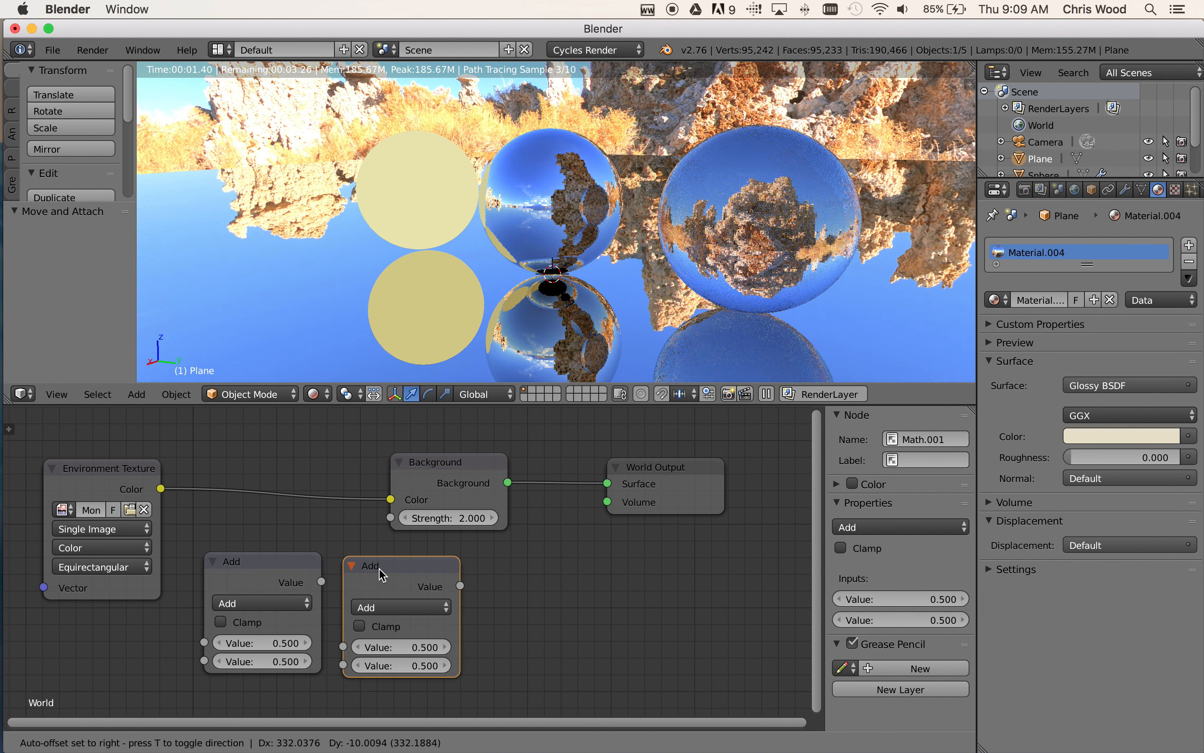
pyautogui.click(379, 569)
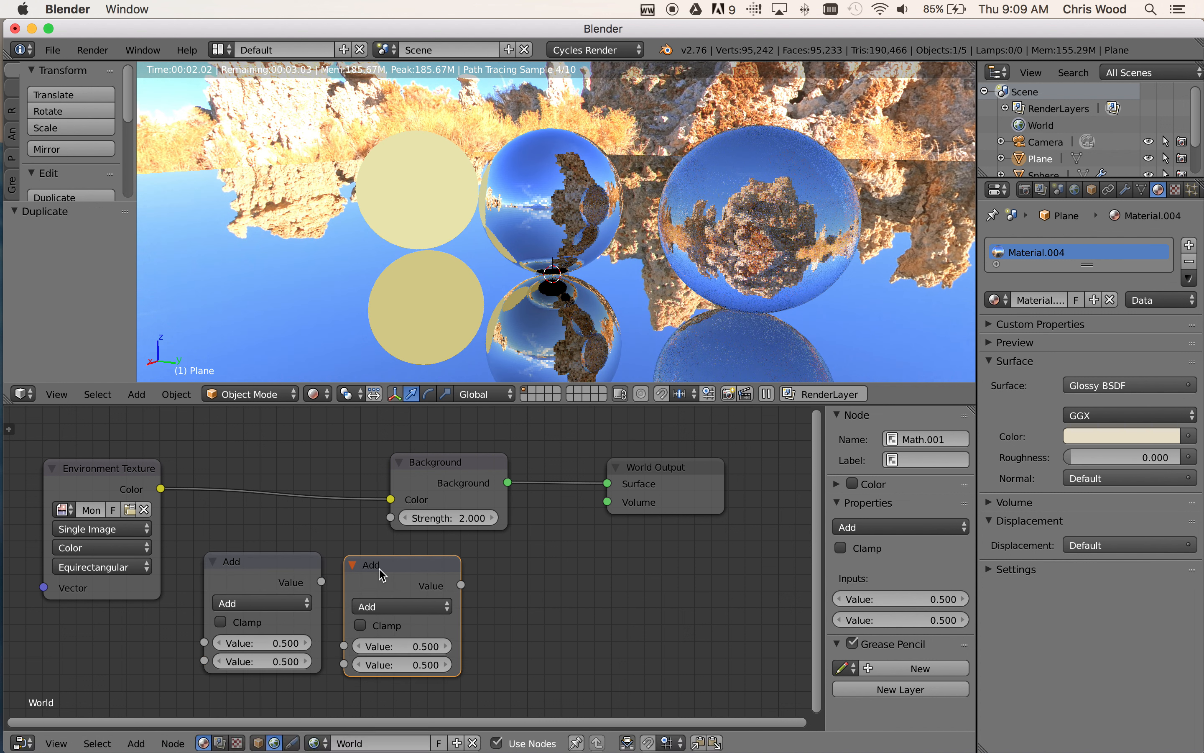
# Set the first Math node's upper value to 1 and its operation to Multiply
pyautogui.click(285, 642)
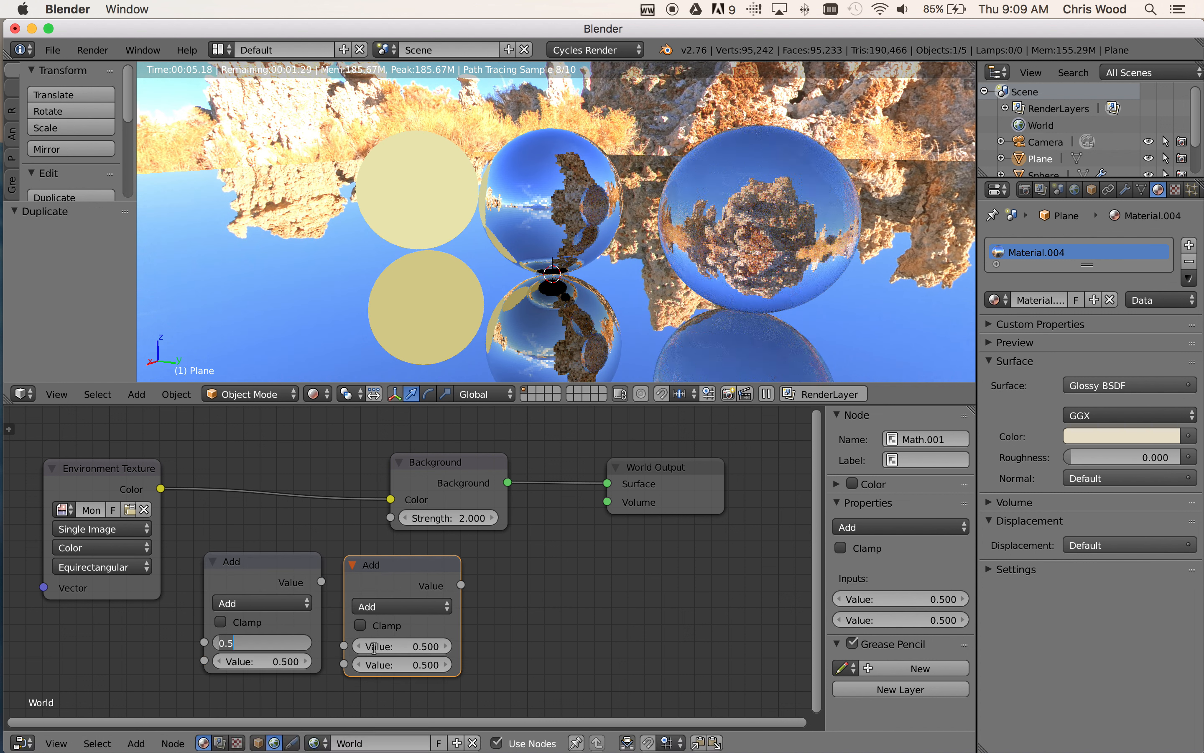
pyautogui.write('1')
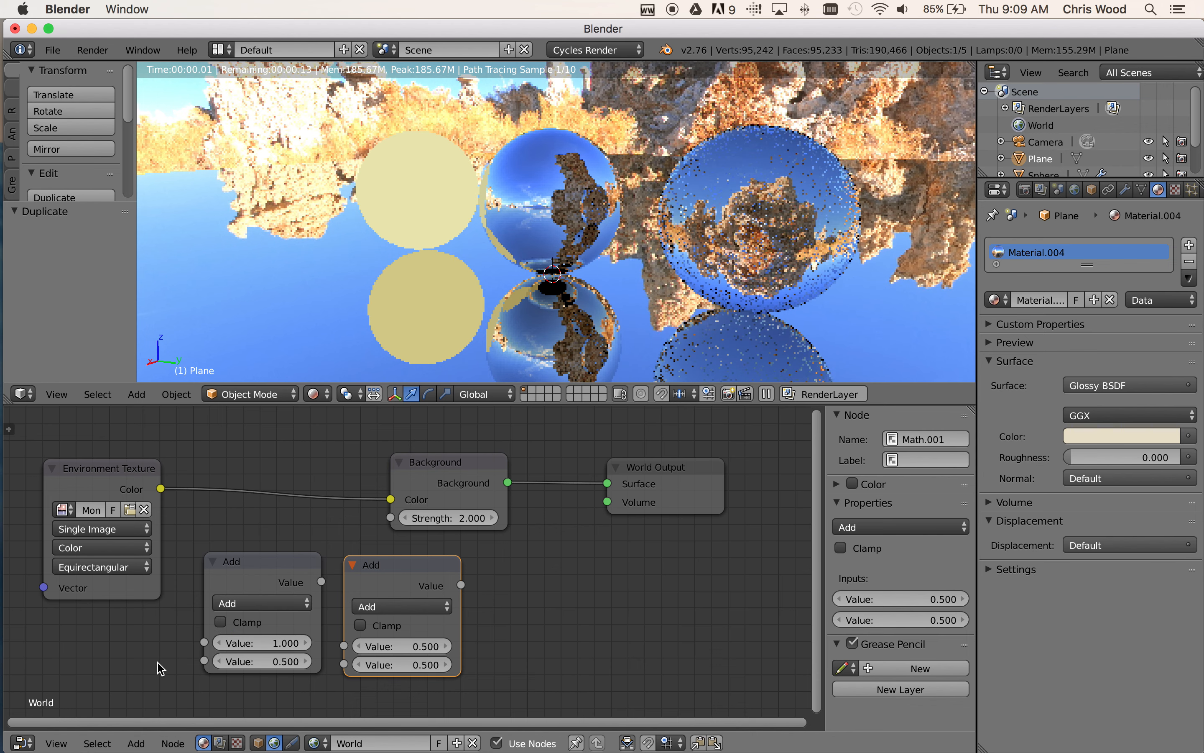
pyautogui.press('Return')
pyautogui.click(249, 605)
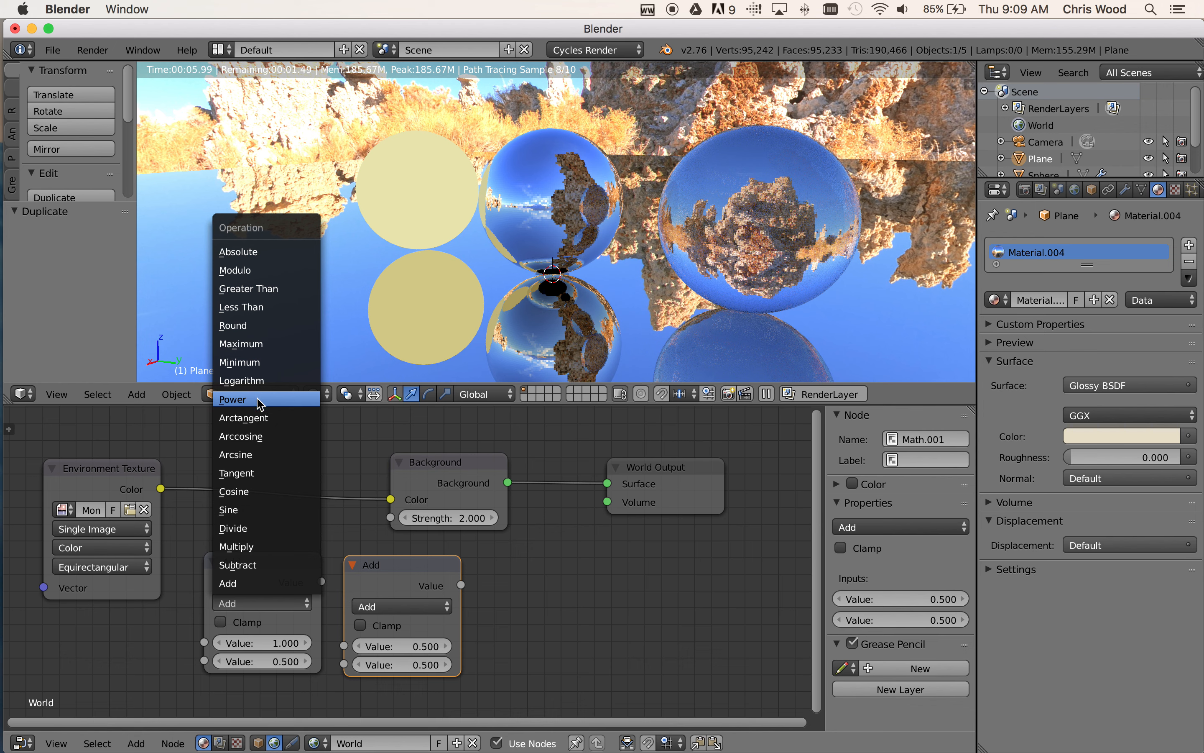
pyautogui.click(237, 546)
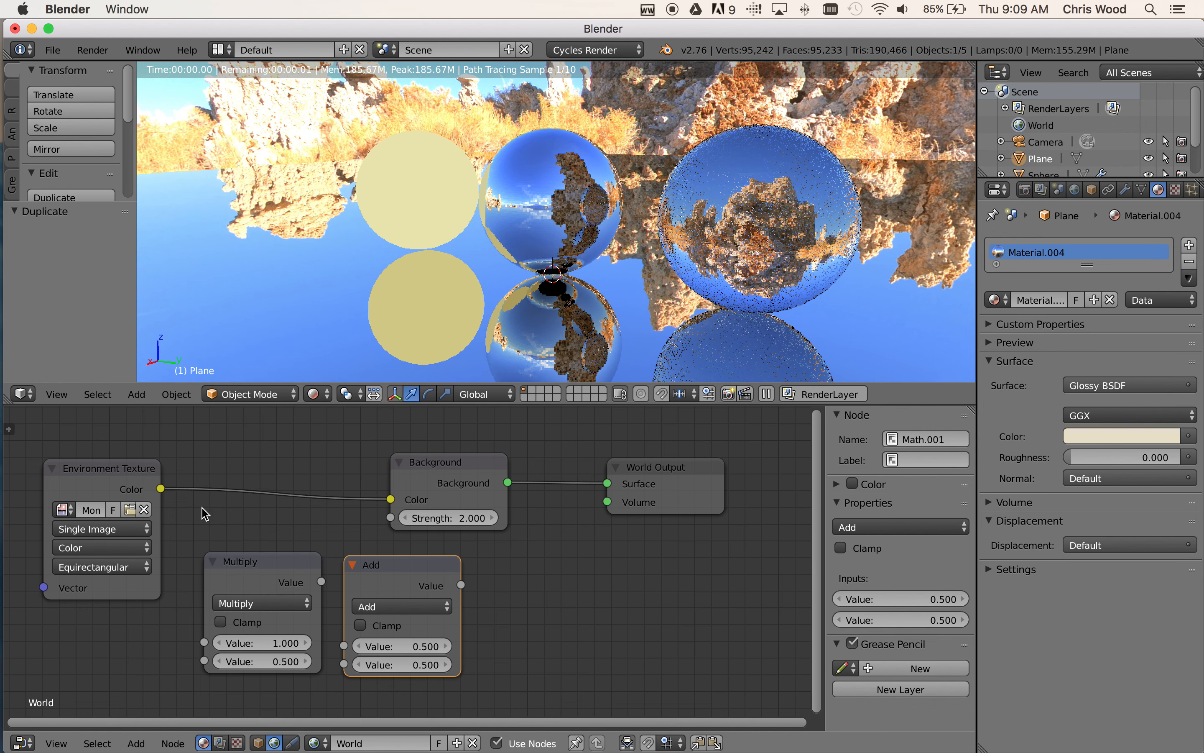
# Link the Environment Texture's Color through the first inputs of the Multiply and Add nodes into the Background node's Strength
pyautogui.moveTo(205, 642); pyautogui.dragTo(161, 489)
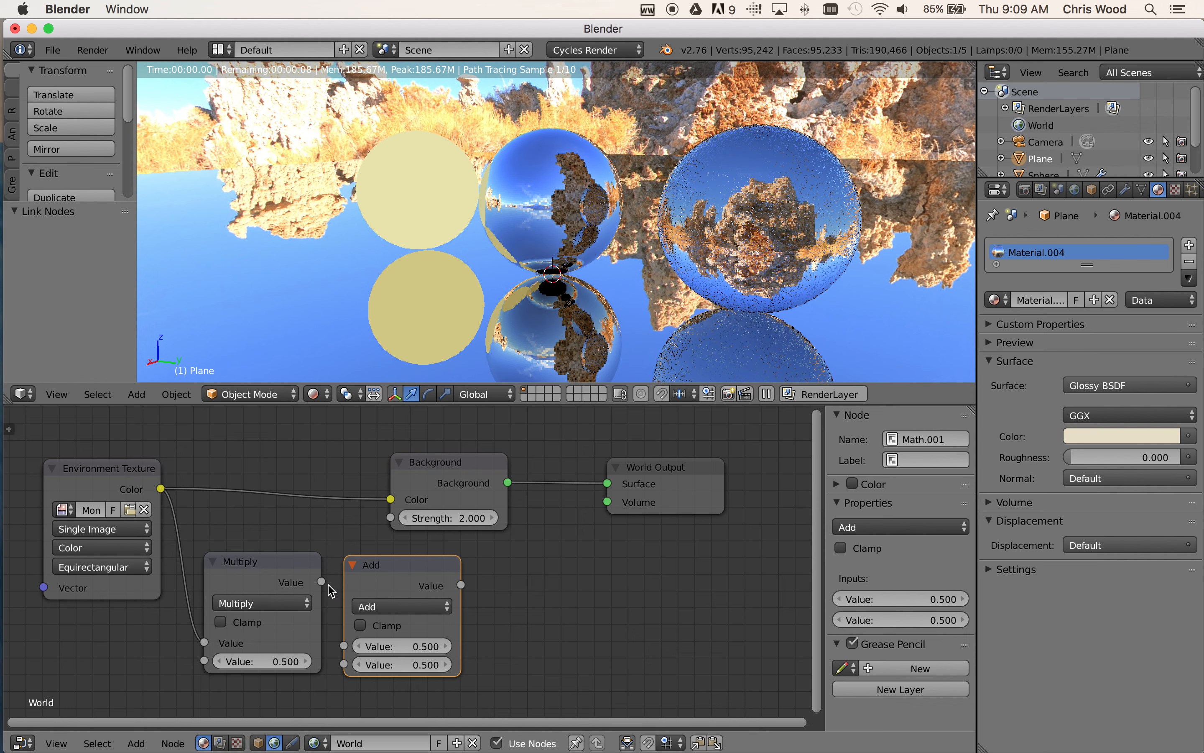
pyautogui.moveTo(321, 581); pyautogui.dragTo(340, 643)
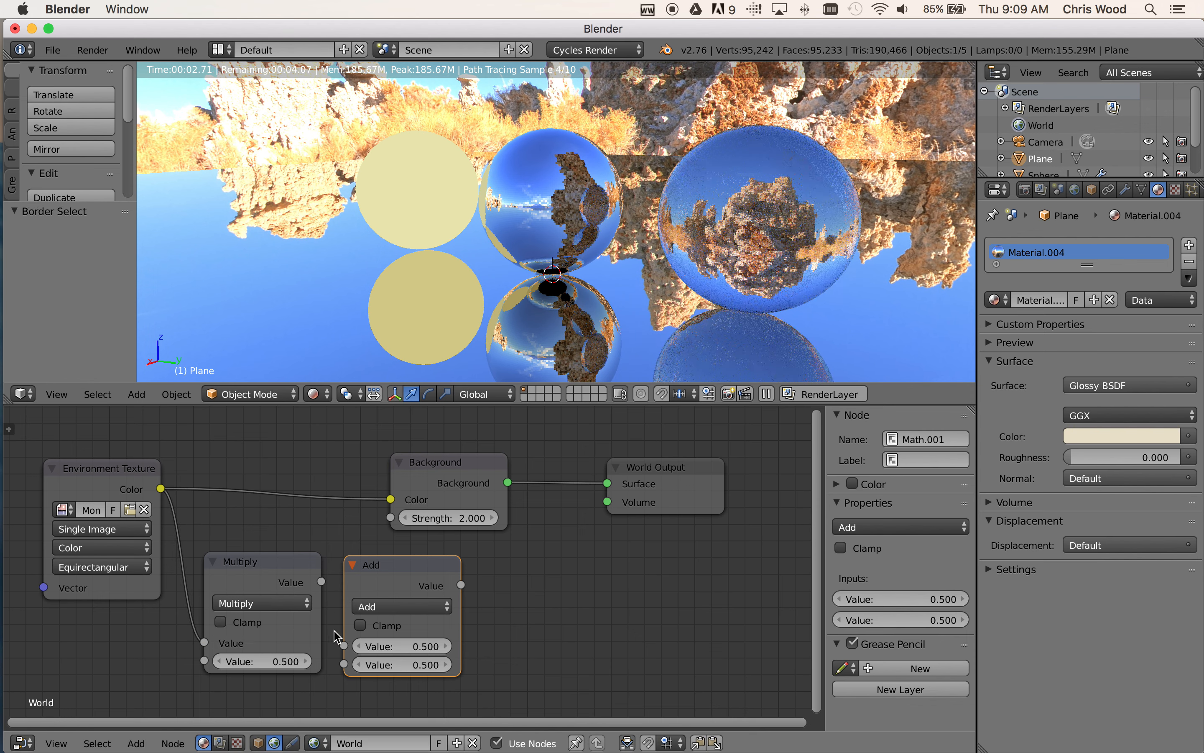
pyautogui.moveTo(322, 579)
pyautogui.mouseDown()
pyautogui.moveTo(343, 645)
pyautogui.moveTo(322, 582)
pyautogui.mouseUp()
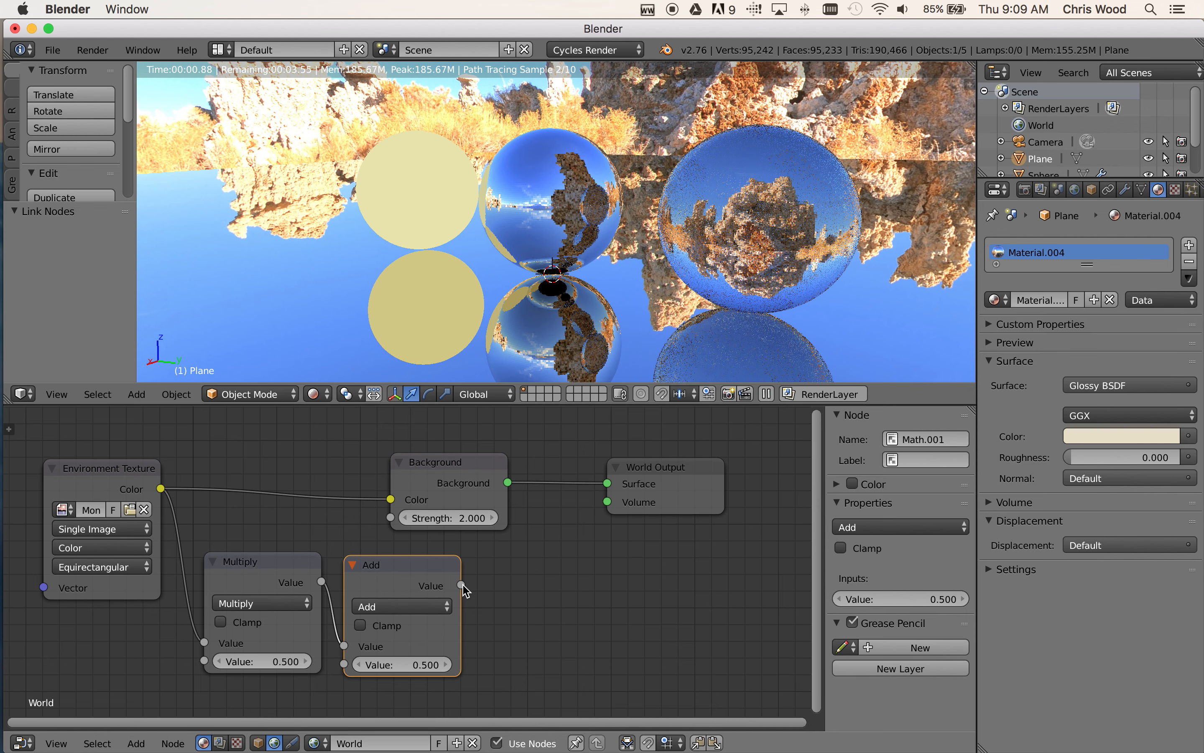
pyautogui.moveTo(462, 585); pyautogui.dragTo(384, 522)
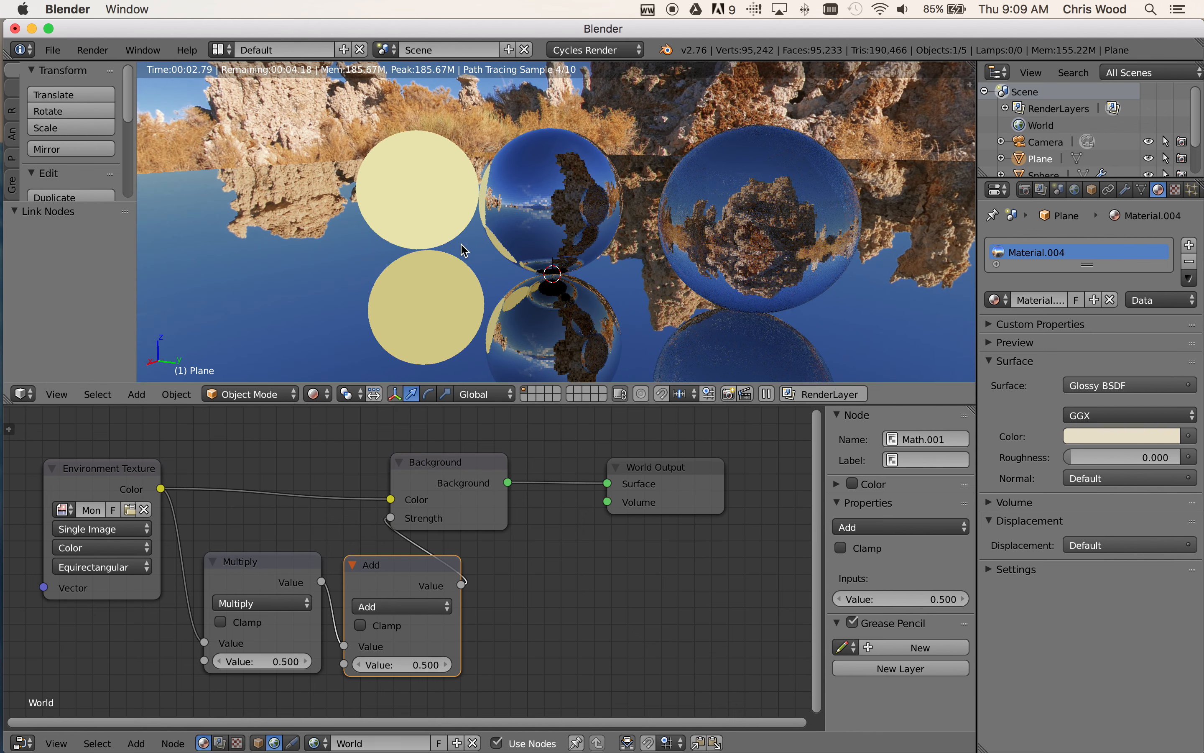
# Spread the Add and Multiply nodes apart below the Background node so their links are easier to follow
pyautogui.scroll(-4, 565, 251)
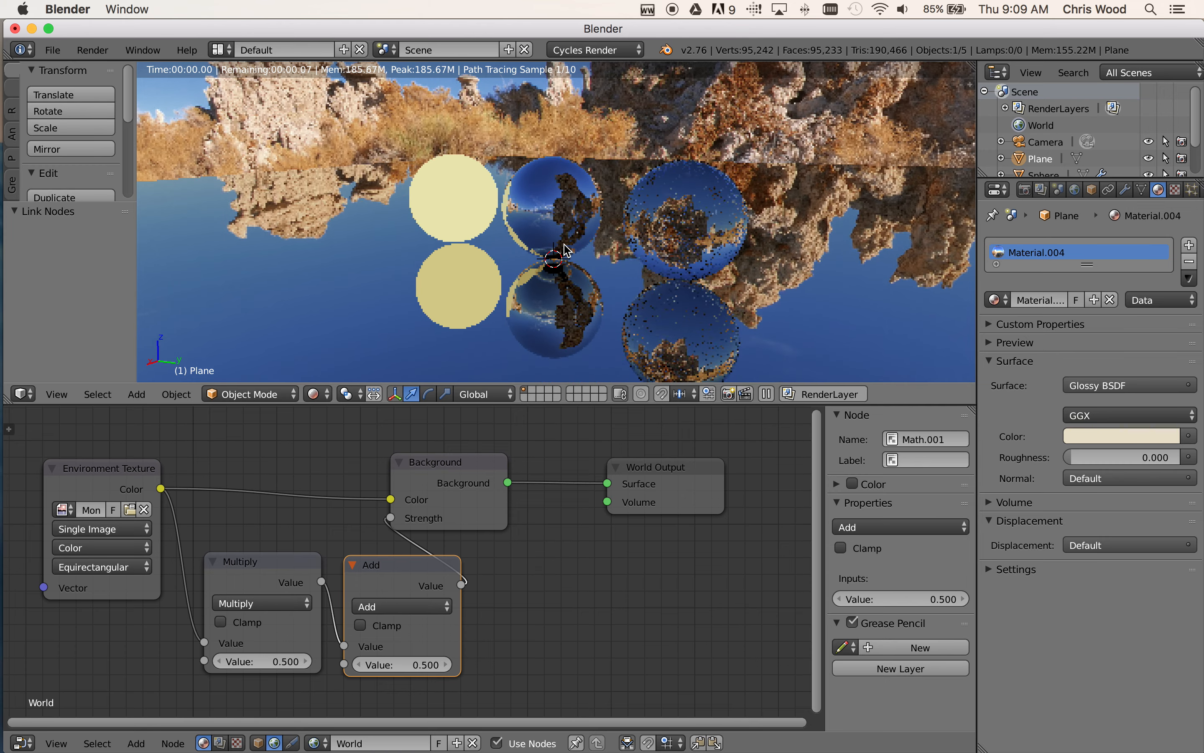
pyautogui.scroll(5, 566, 249)
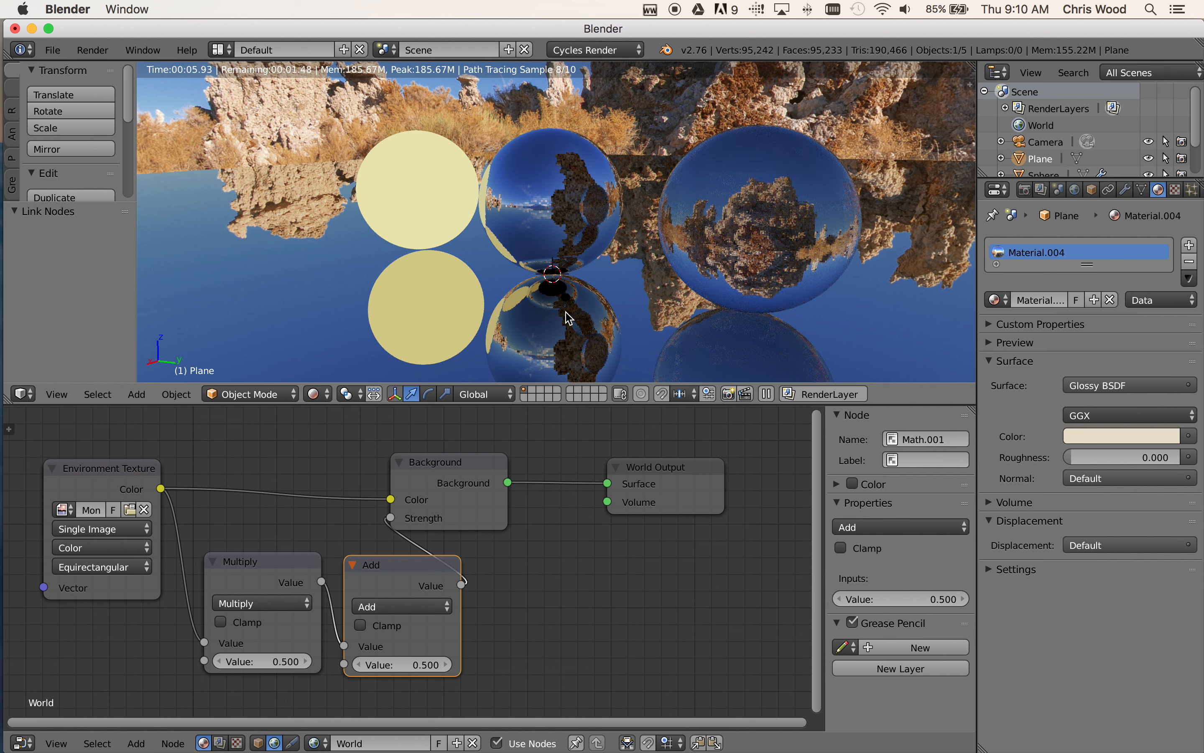
pyautogui.moveTo(412, 570); pyautogui.dragTo(456, 586)
pyautogui.moveTo(258, 560); pyautogui.dragTo(262, 575)
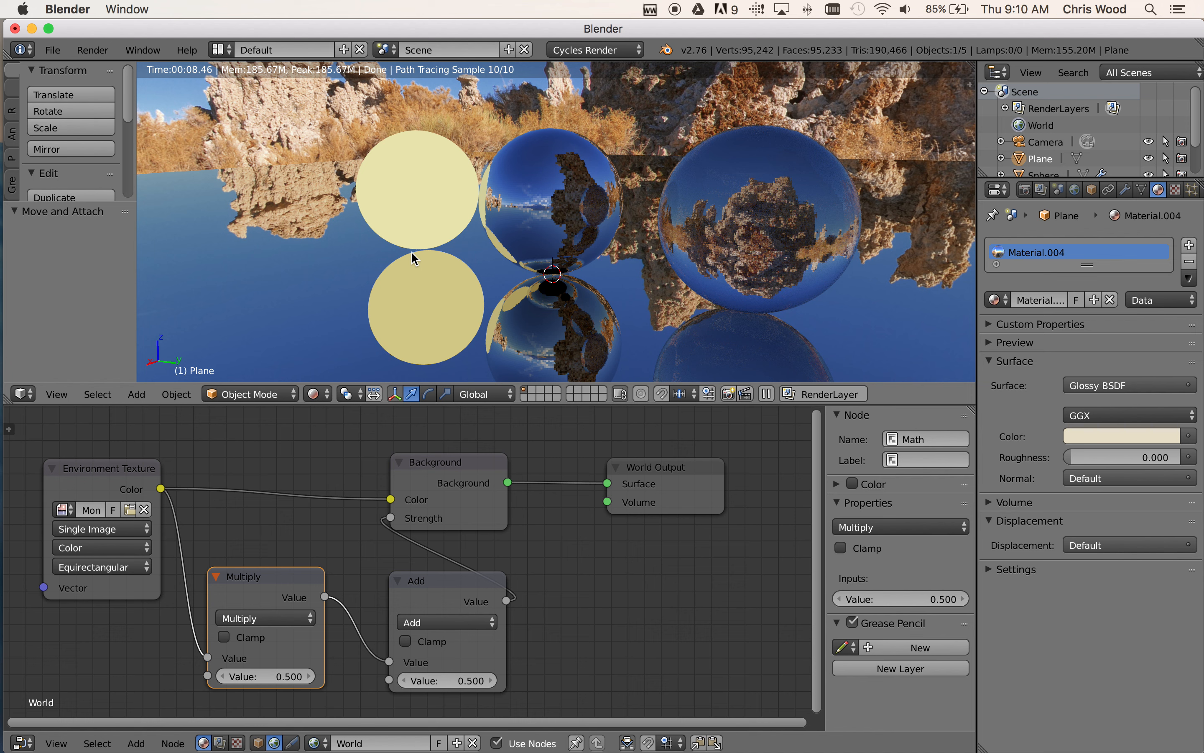
# Switch the viewport shading to Solid and add a Monkey mesh to the scene
pyautogui.click(327, 396)
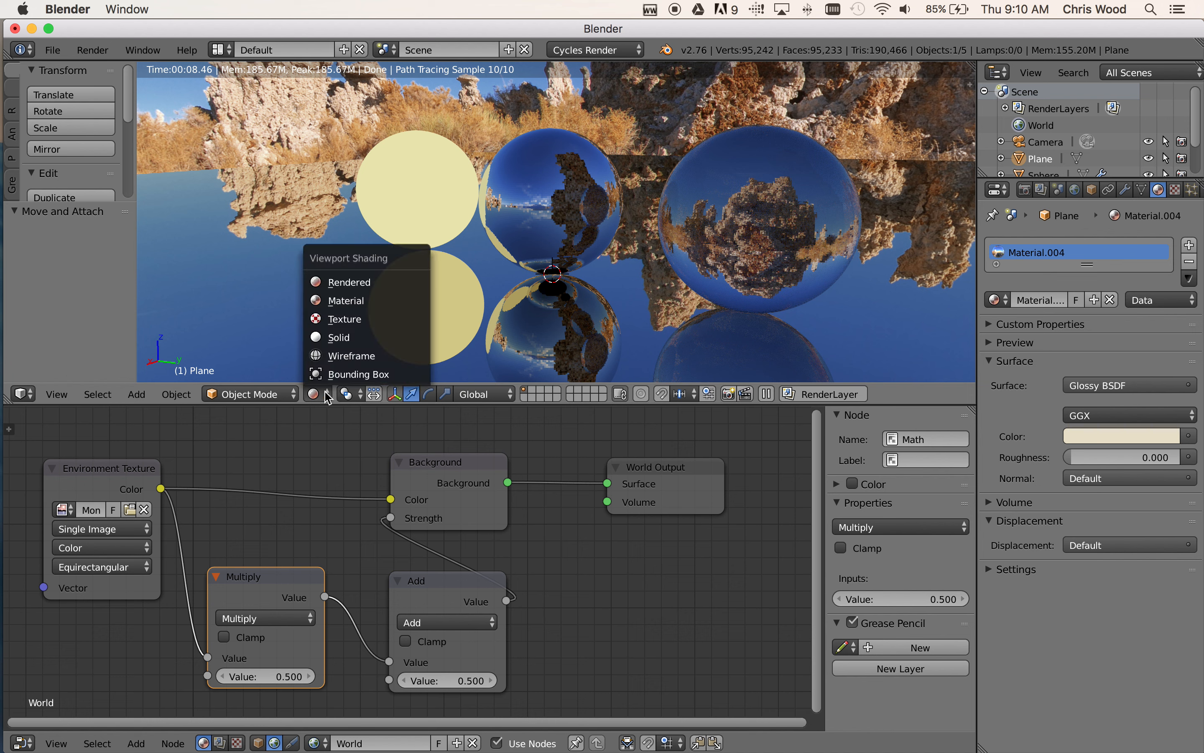
pyautogui.click(335, 332)
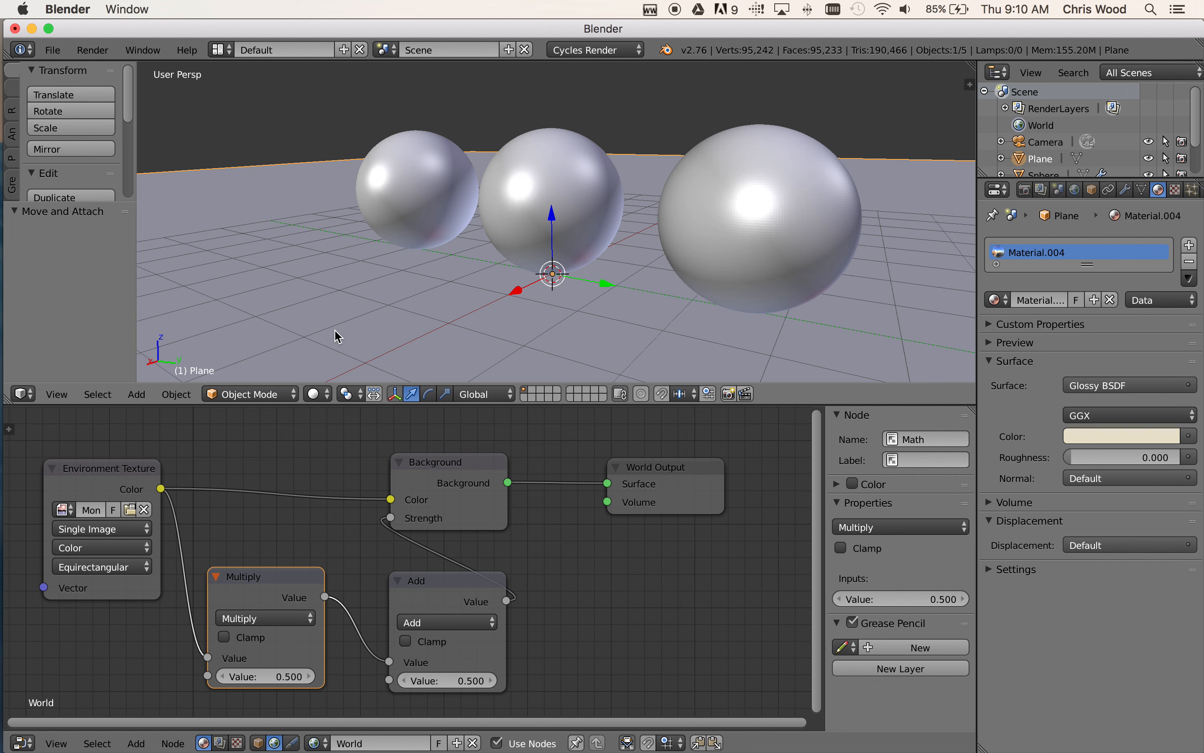
pyautogui.click(319, 395)
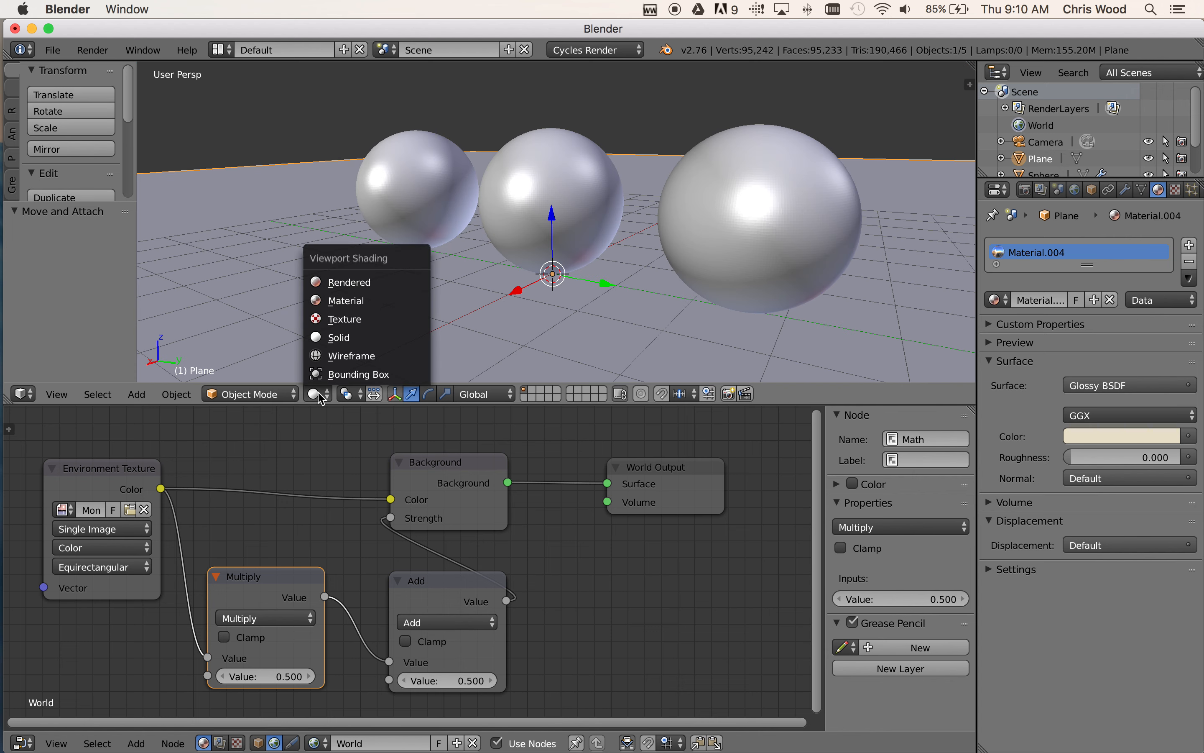
pyautogui.click(175, 394)
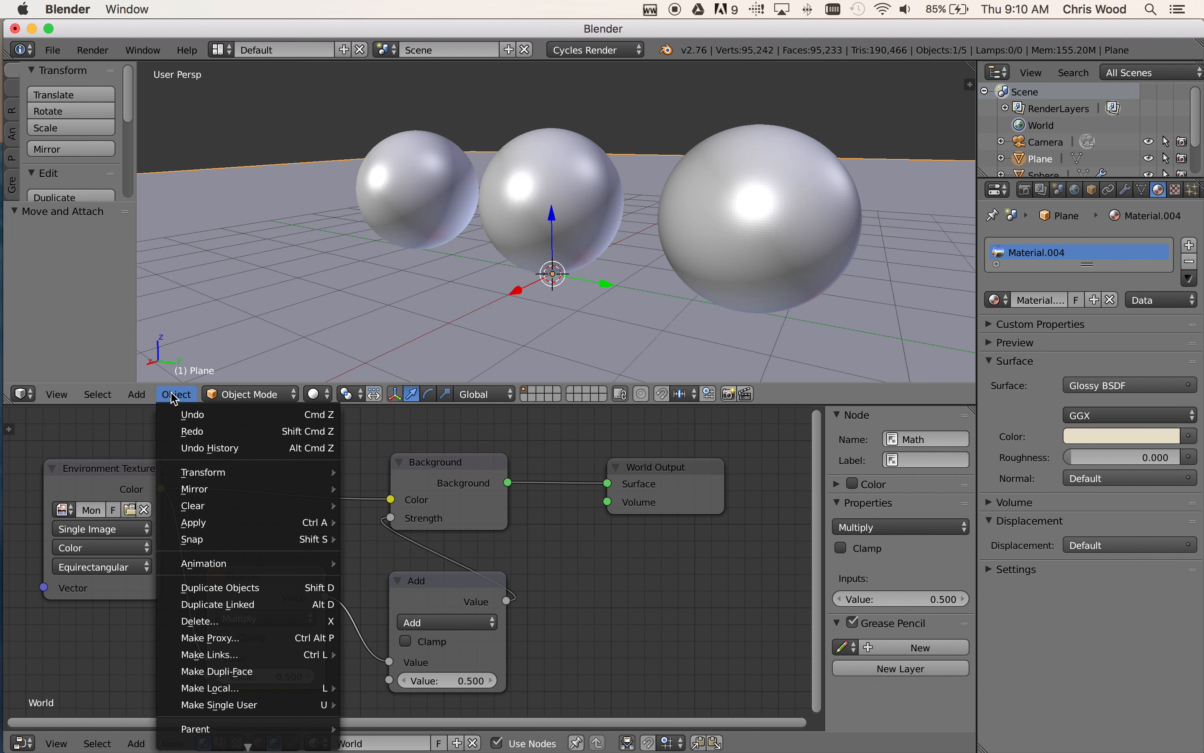
pyautogui.moveTo(137, 394)
pyautogui.moveTo(164, 373)
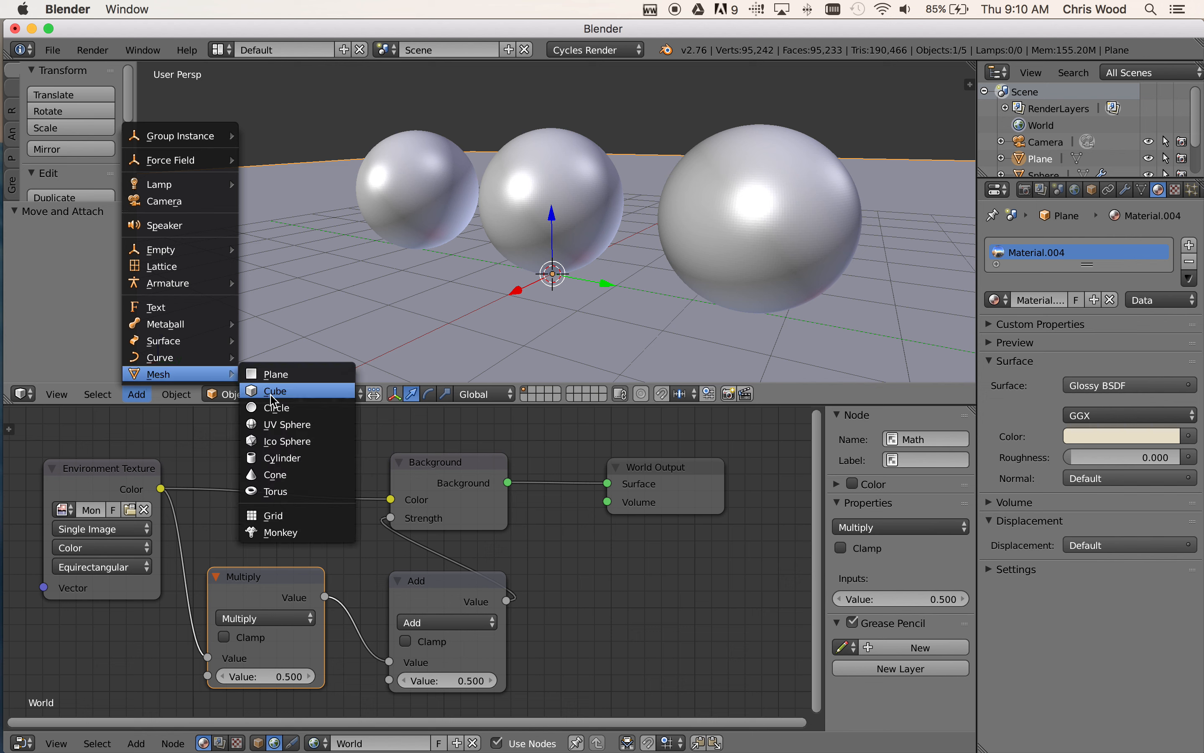
pyautogui.click(285, 532)
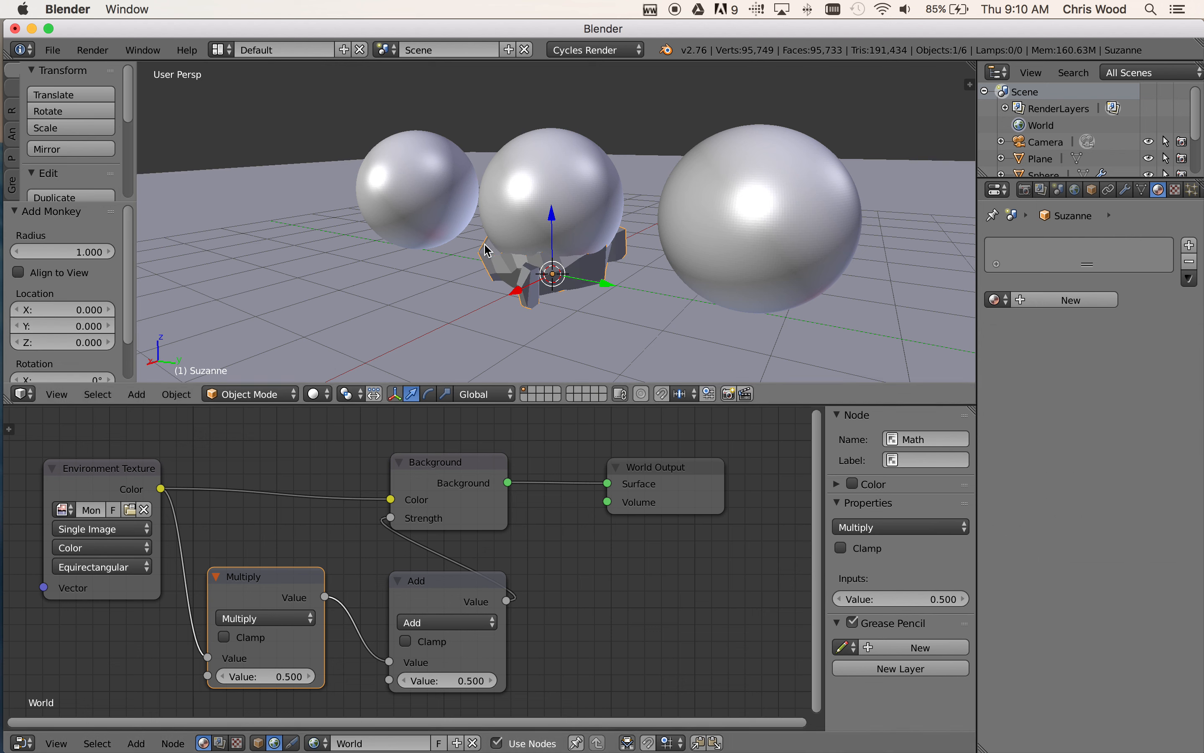
# Move the monkey head clear of the spheres, about 2.288 along X, and raise it about 1.258 along Z
pyautogui.moveTo(518, 293); pyautogui.dragTo(385, 332)
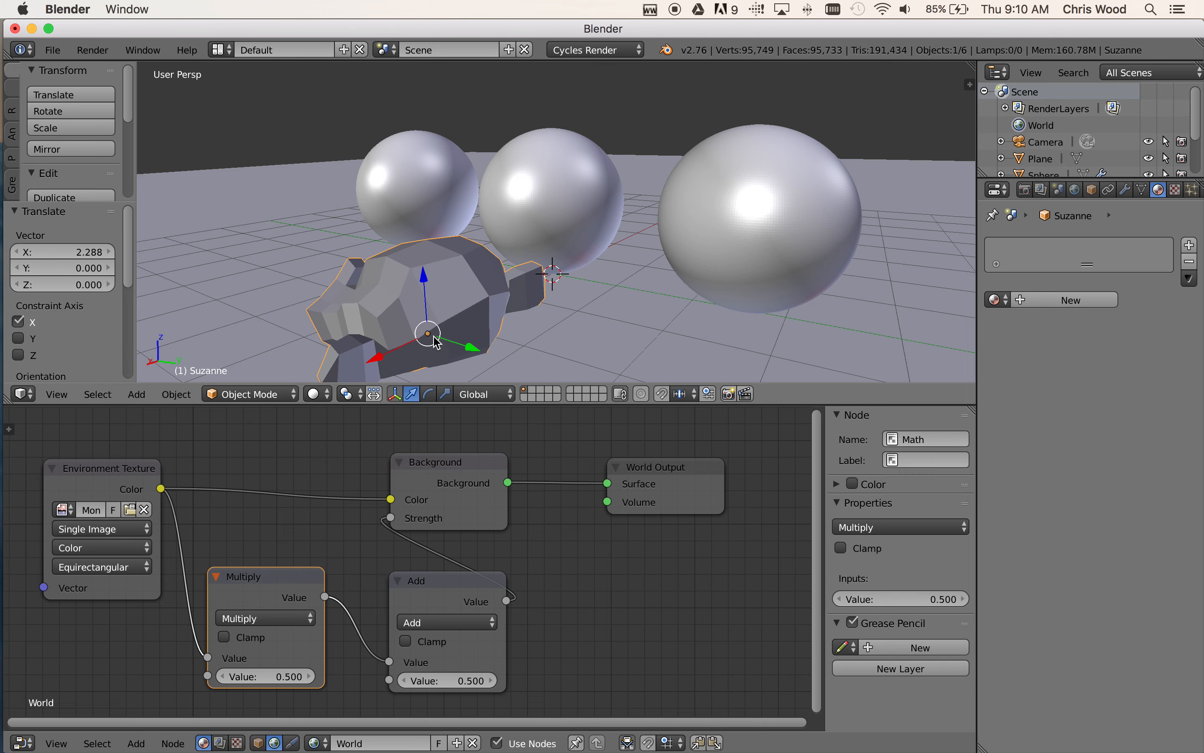
pyautogui.moveTo(503, 323); pyautogui.dragTo(717, 239, button='middle')
pyautogui.moveTo(719, 236); pyautogui.dragTo(727, 148)
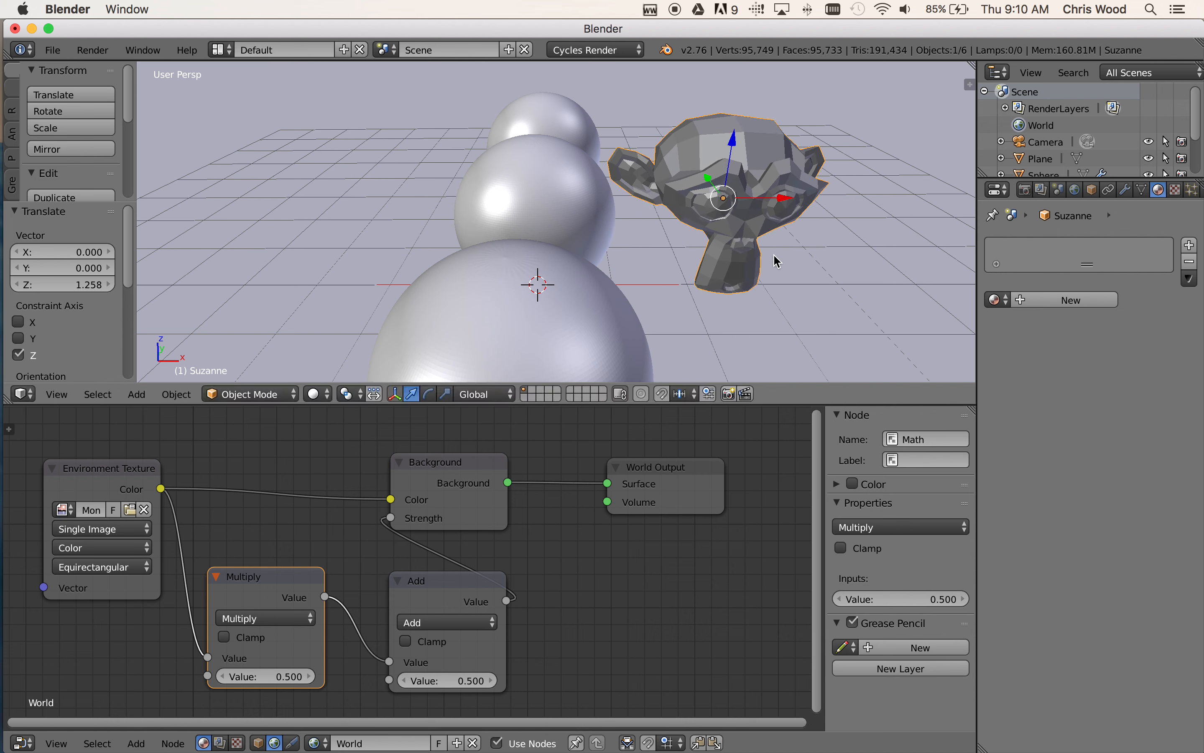
# Add a Subdivision Surface modifier to the monkey head with View and Render subdivisions set to 3
pyautogui.click(1128, 191)
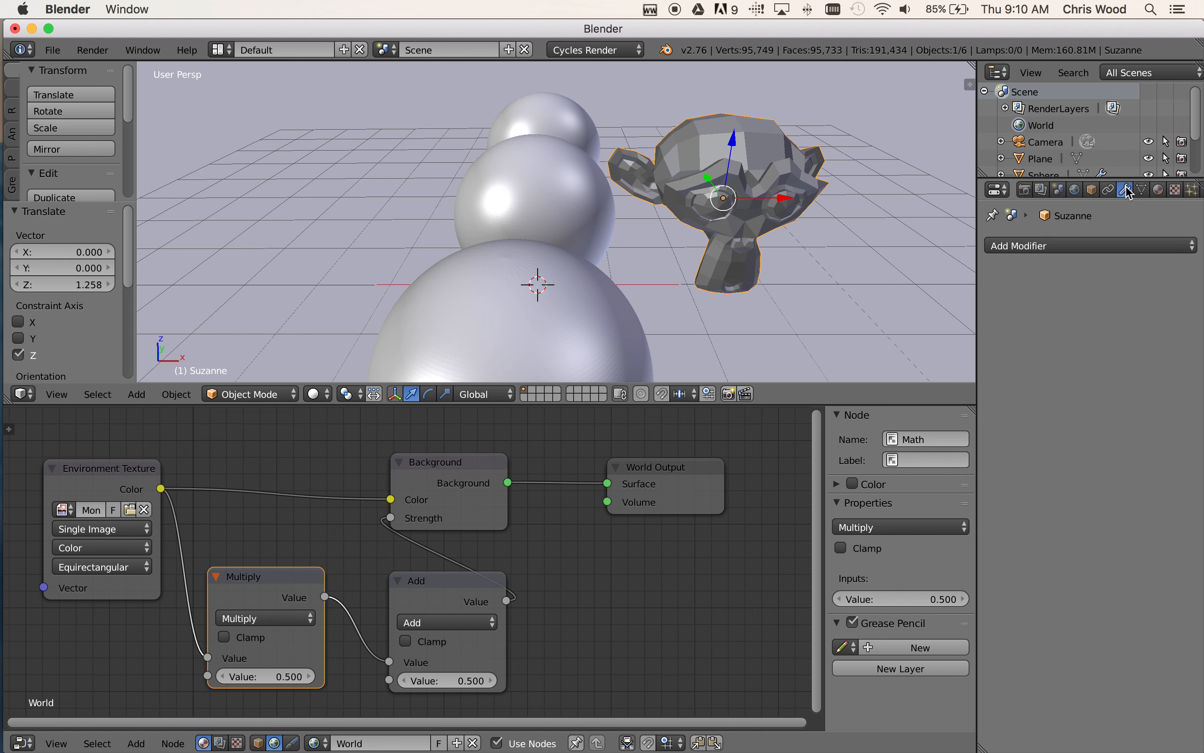
pyautogui.click(1093, 245)
pyautogui.click(846, 523)
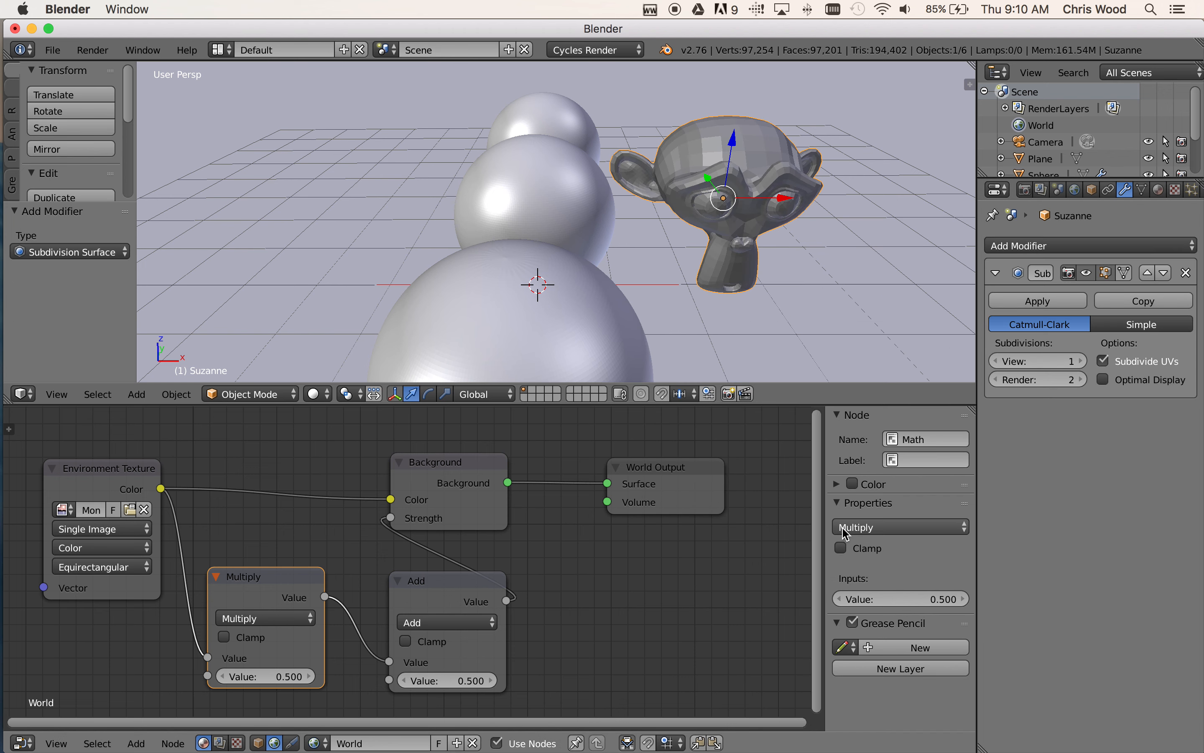
pyautogui.click(1079, 361)
pyautogui.click(1079, 361)
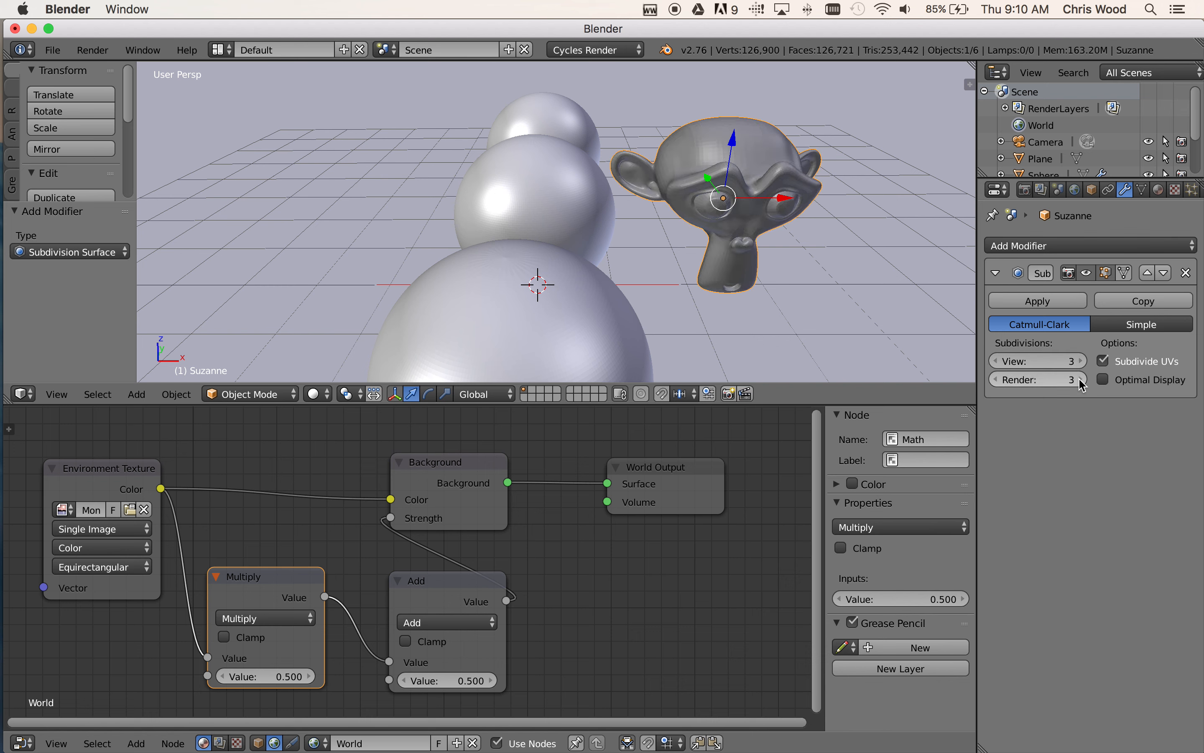
pyautogui.click(1090, 245)
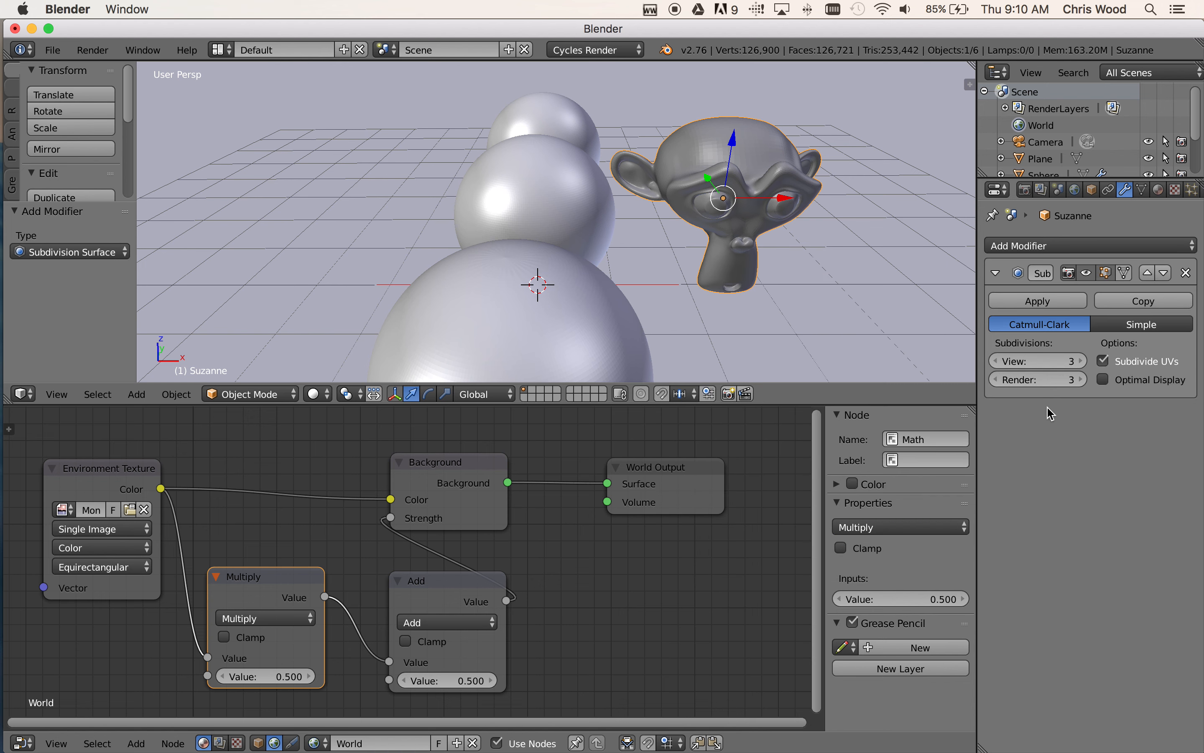
# Give the monkey head a new material with a Glass BSDF surface and a light cyan color
pyautogui.click(1159, 191)
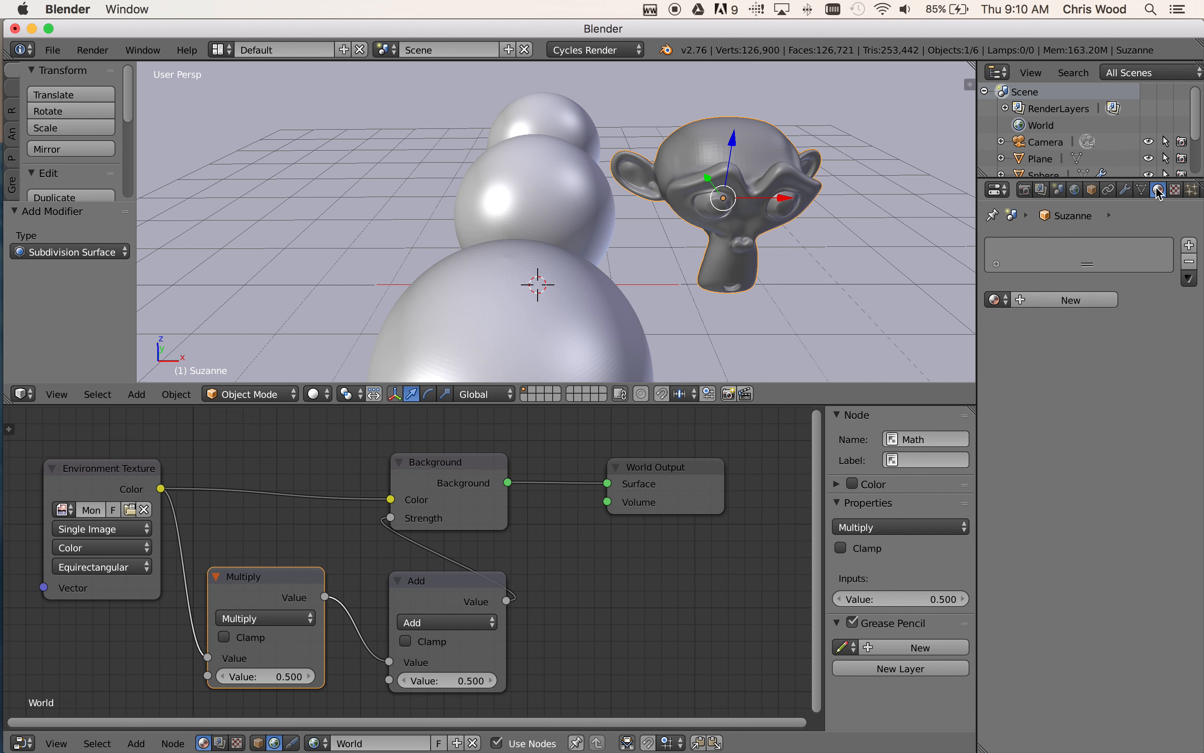
pyautogui.click(1064, 301)
pyautogui.click(1094, 386)
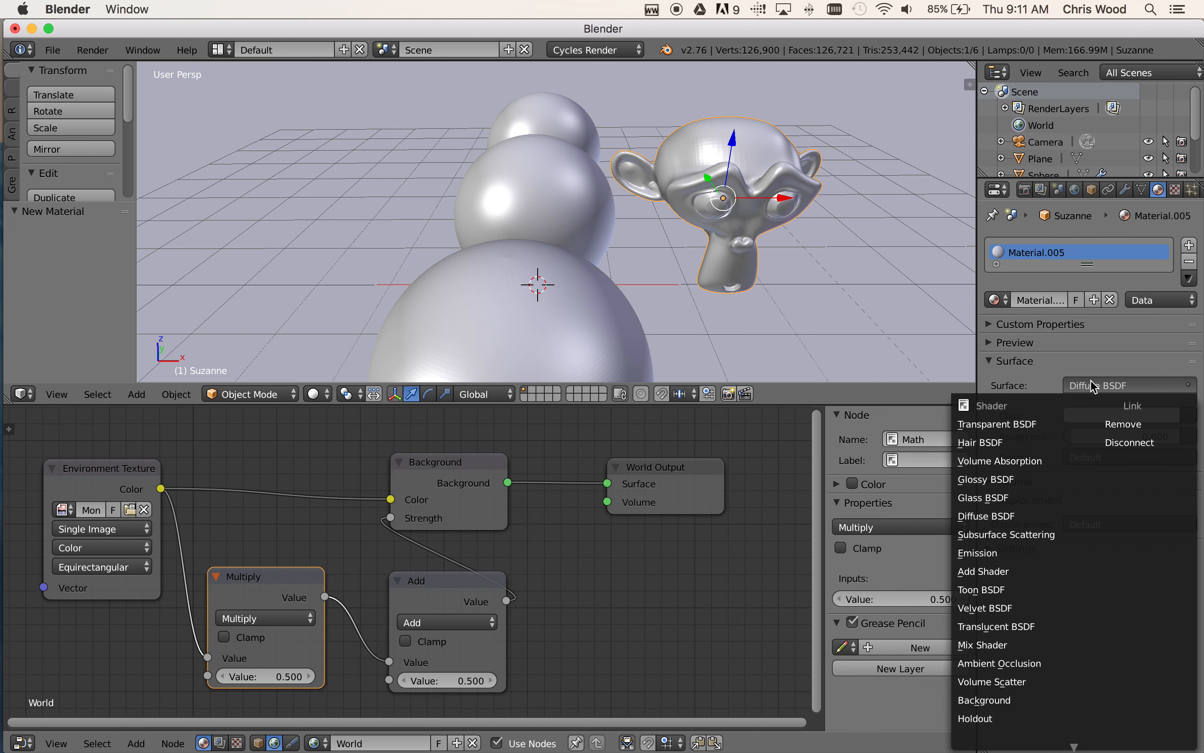
pyautogui.click(999, 496)
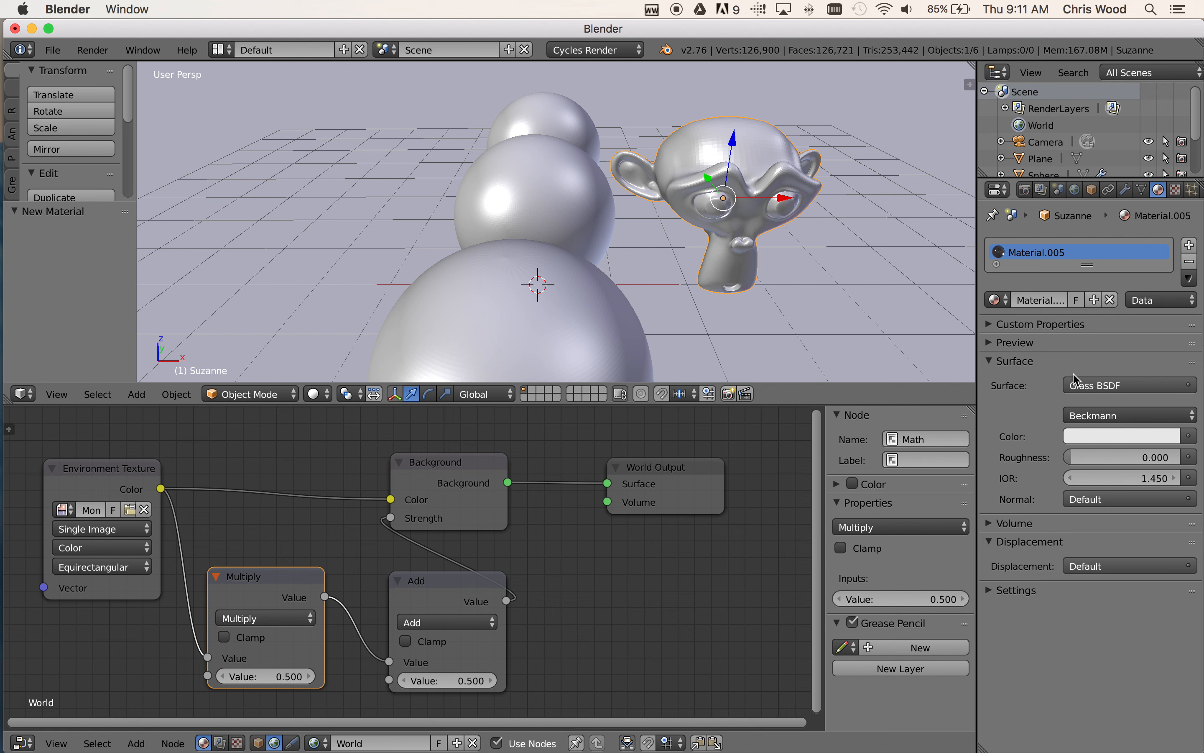
pyautogui.click(1122, 435)
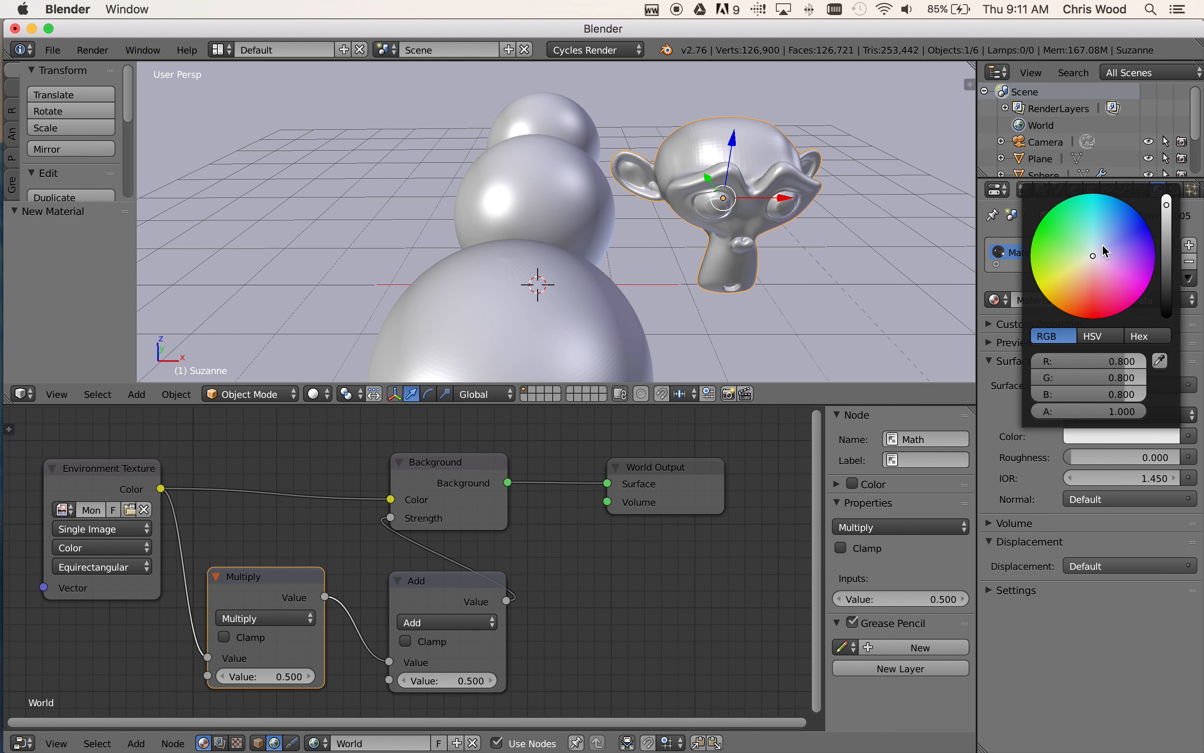
pyautogui.moveTo(1097, 236); pyautogui.dragTo(1095, 228)
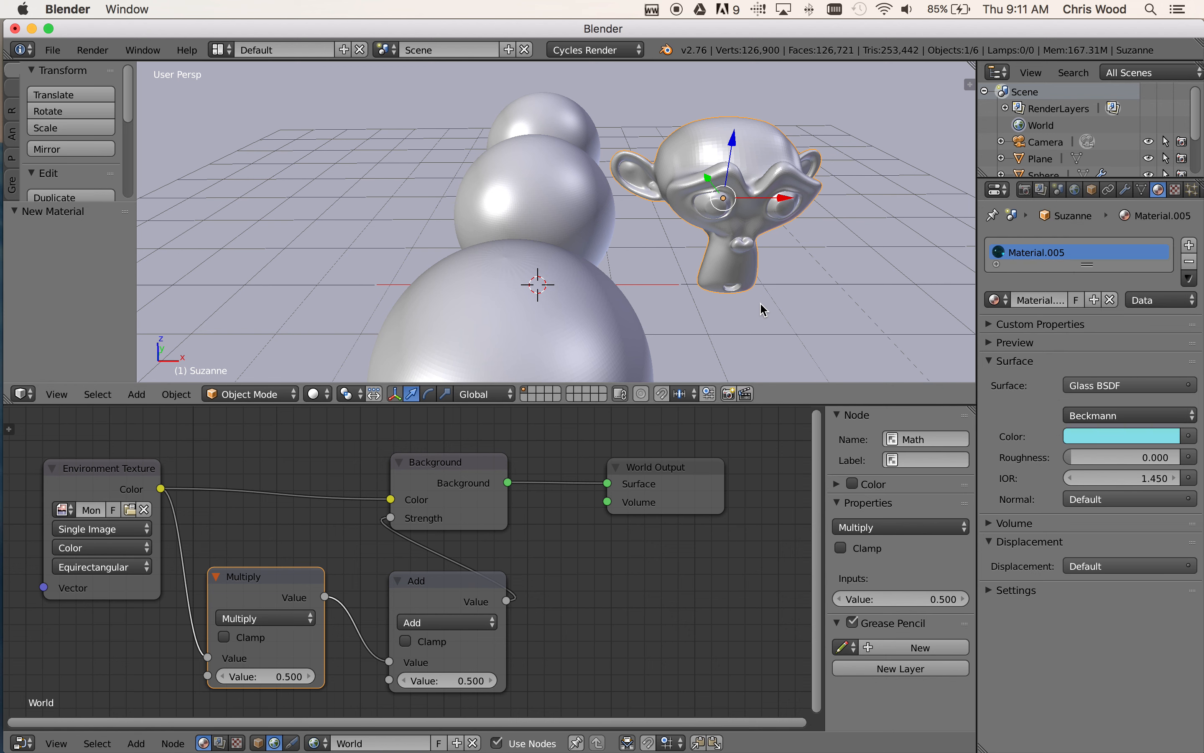
# Switch the viewport shading to Rendered and examine the glass monkey head and spheres from different angles
pyautogui.click(314, 394)
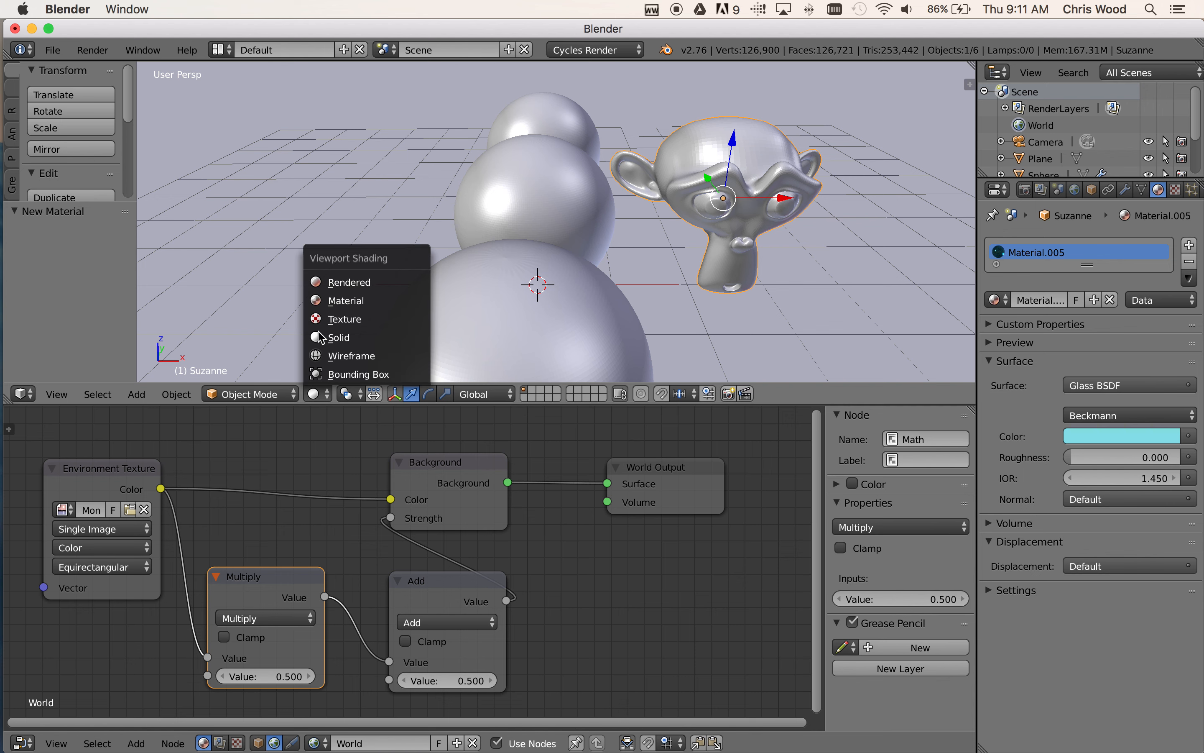
pyautogui.click(346, 283)
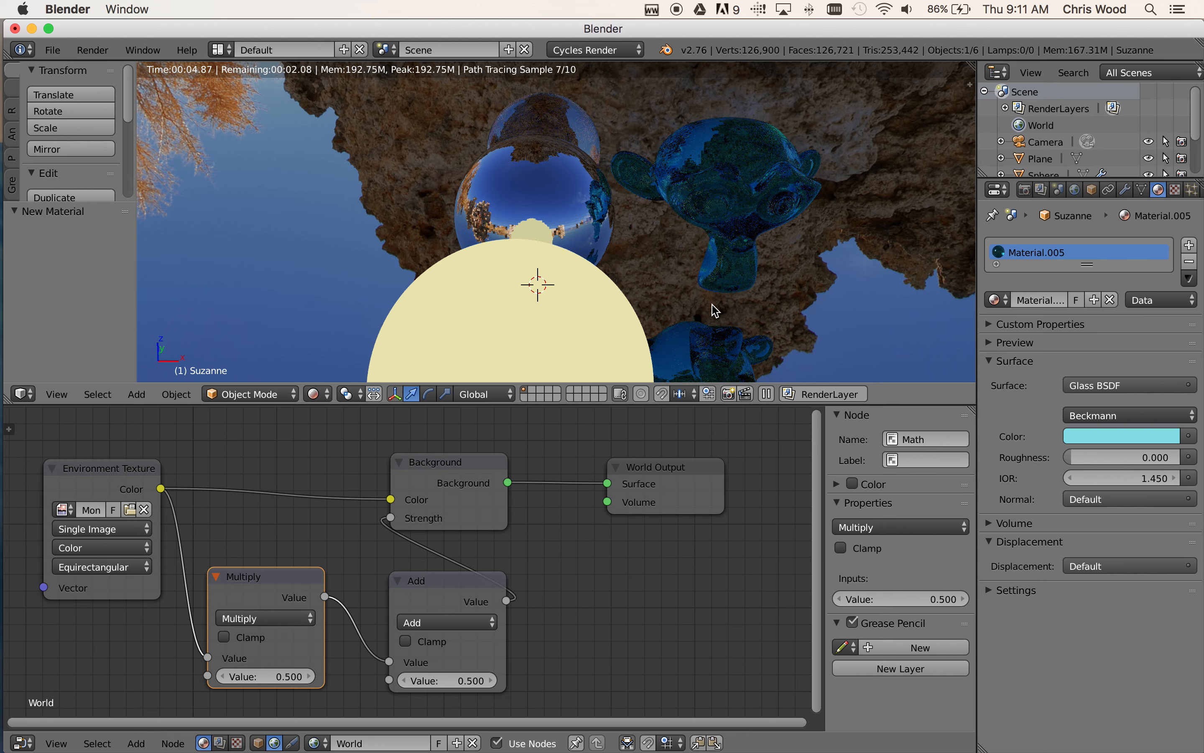
pyautogui.moveTo(712, 316); pyautogui.dragTo(649, 301, button='middle')
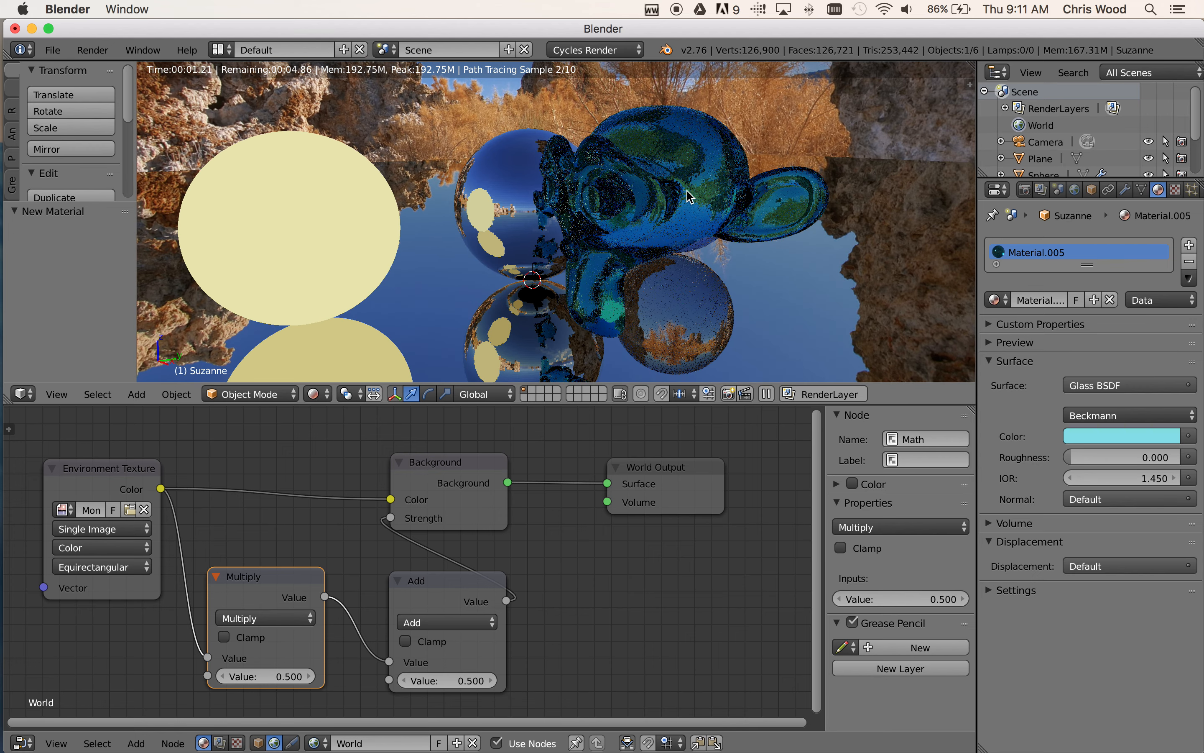
pyautogui.moveTo(613, 271)
pyautogui.mouseDown(button='middle')
pyautogui.moveTo(570, 277)
pyautogui.moveTo(655, 274)
pyautogui.mouseUp(button='middle')
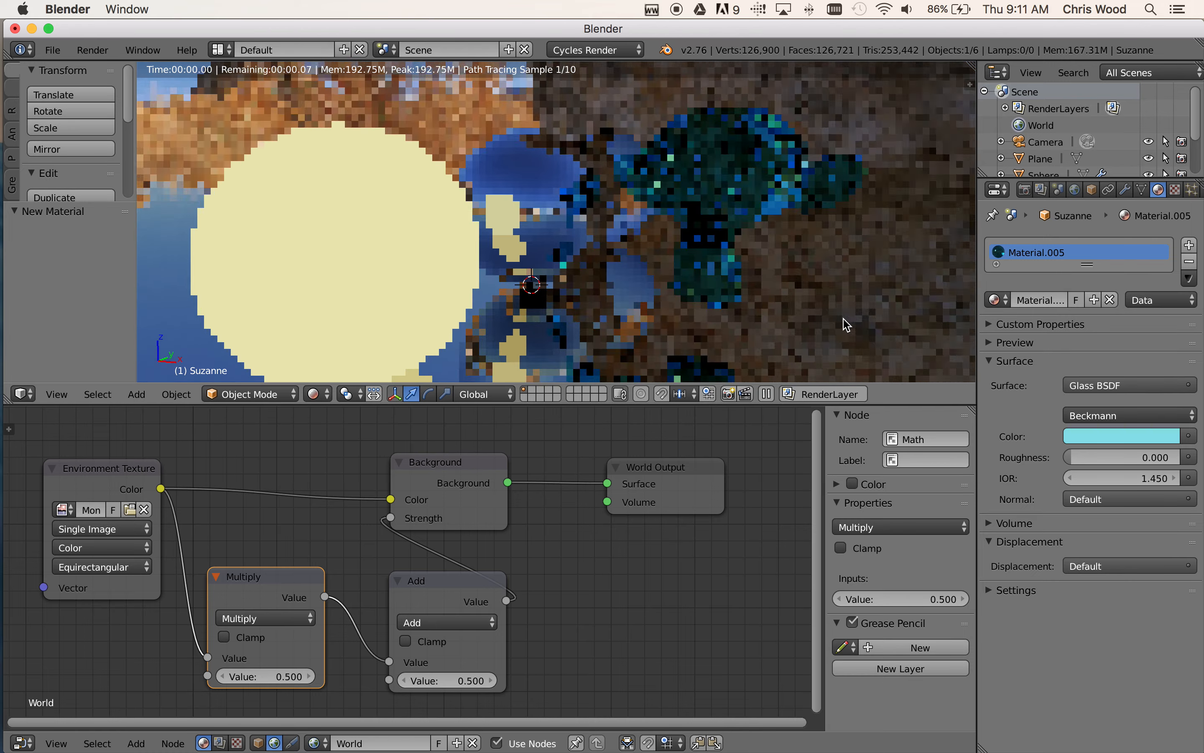
# Change the monkey head's glass color to magenta and check its look and reflections in the rendered scene
pyautogui.click(1105, 443)
pyautogui.click(1114, 280)
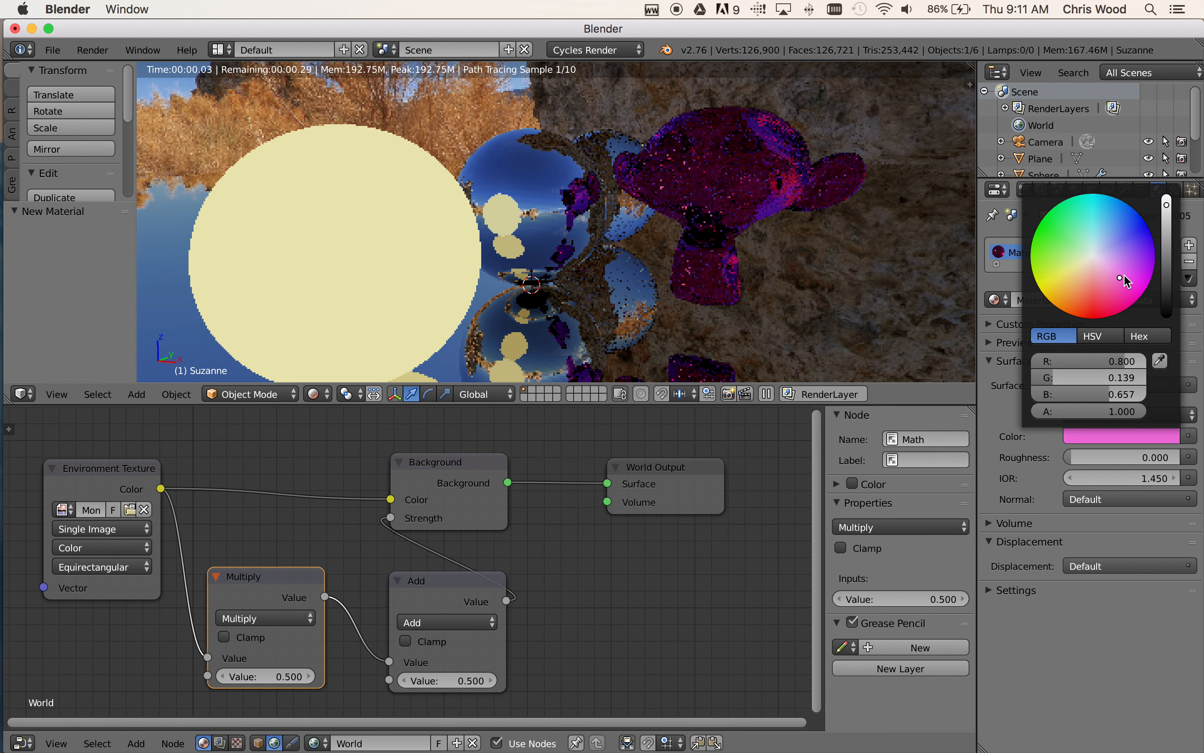
pyautogui.click(1124, 279)
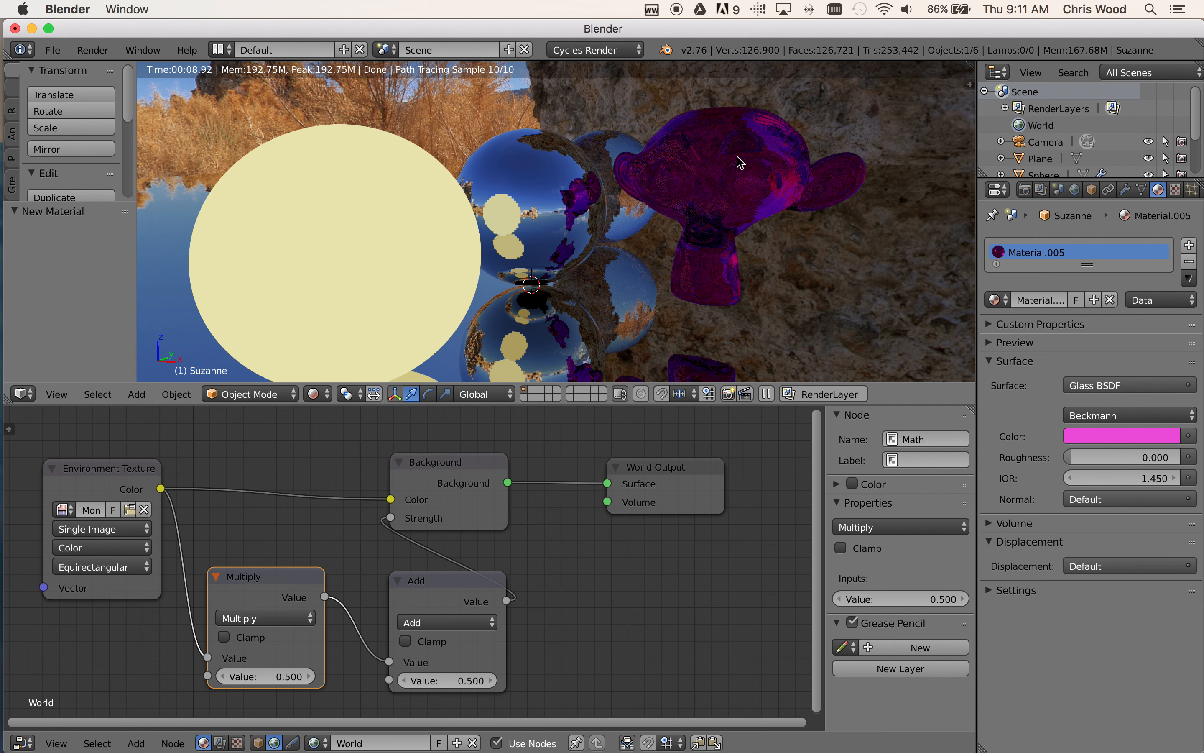
pyautogui.scroll(-6, 739, 161)
pyautogui.scroll(4, 738, 161)
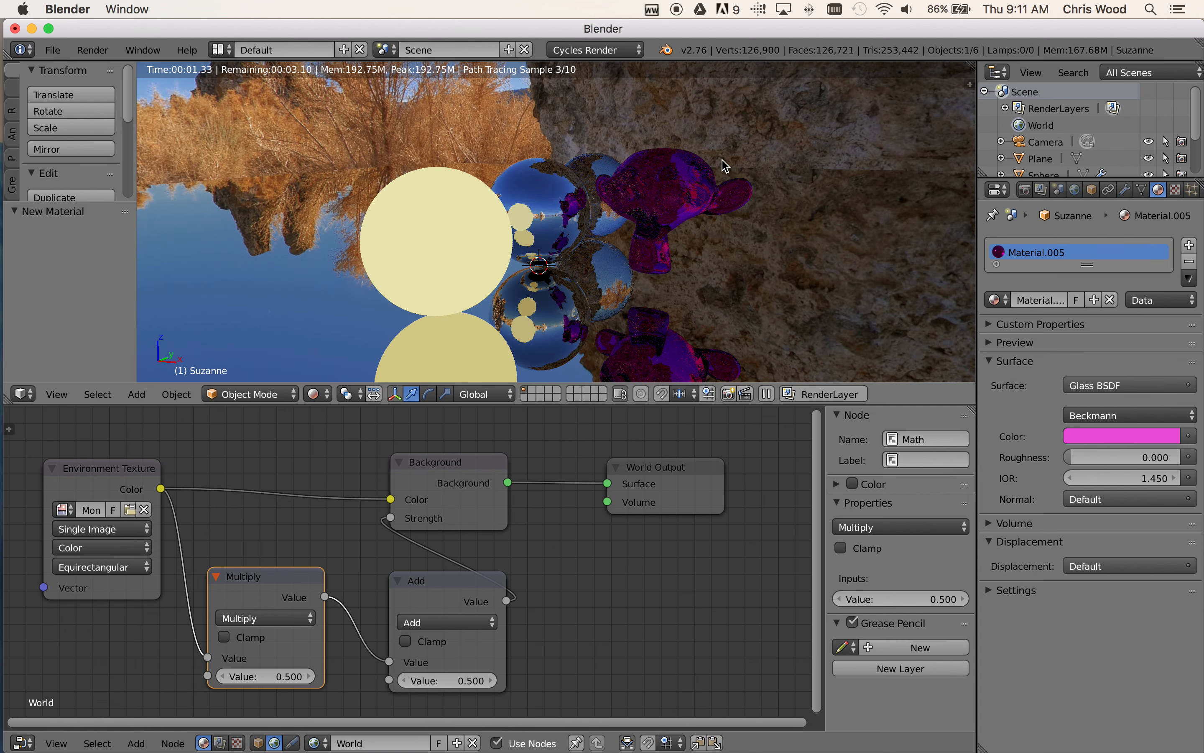
pyautogui.moveTo(725, 164); pyautogui.dragTo(617, 187, button='middle')
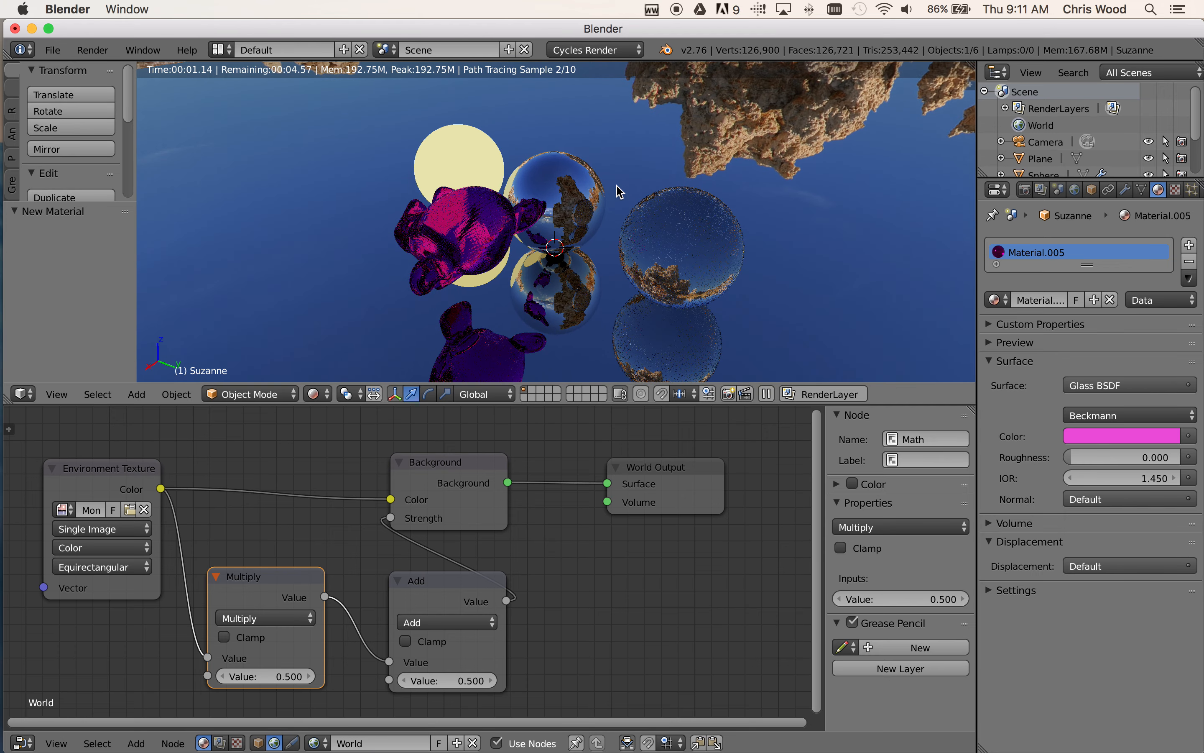